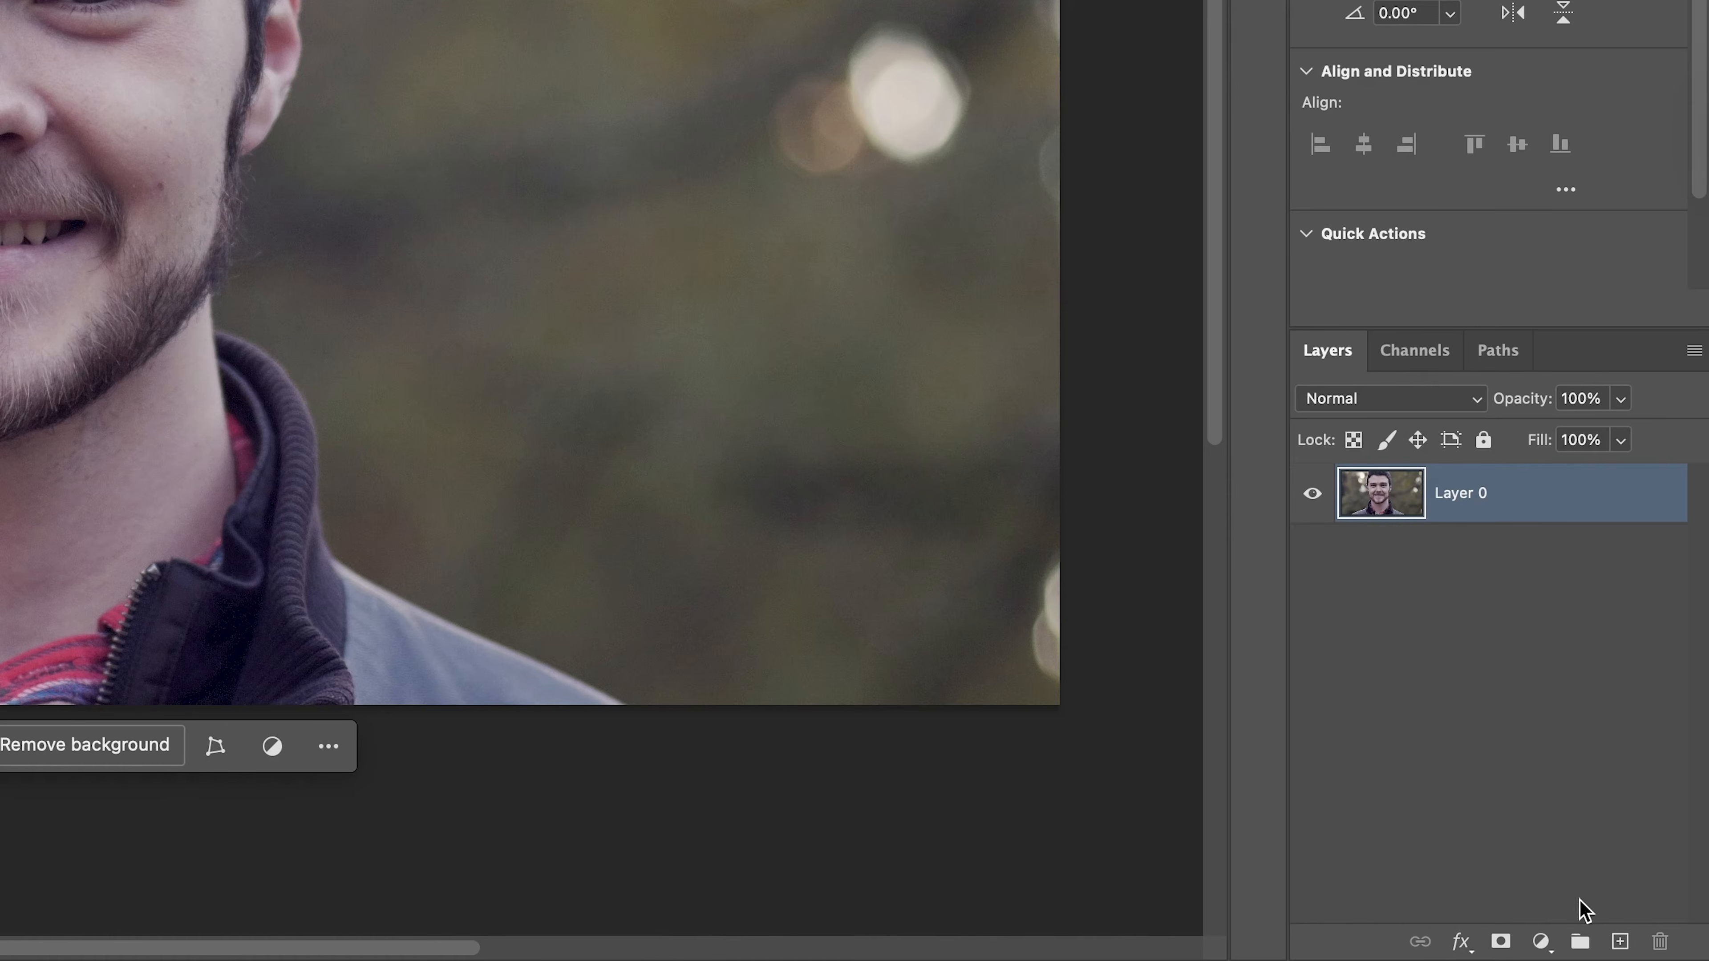
- Add an Exposure adjustment layer above the portrait and lower its exposure to about -1.18 to darken the image
left_click(1613, 949)
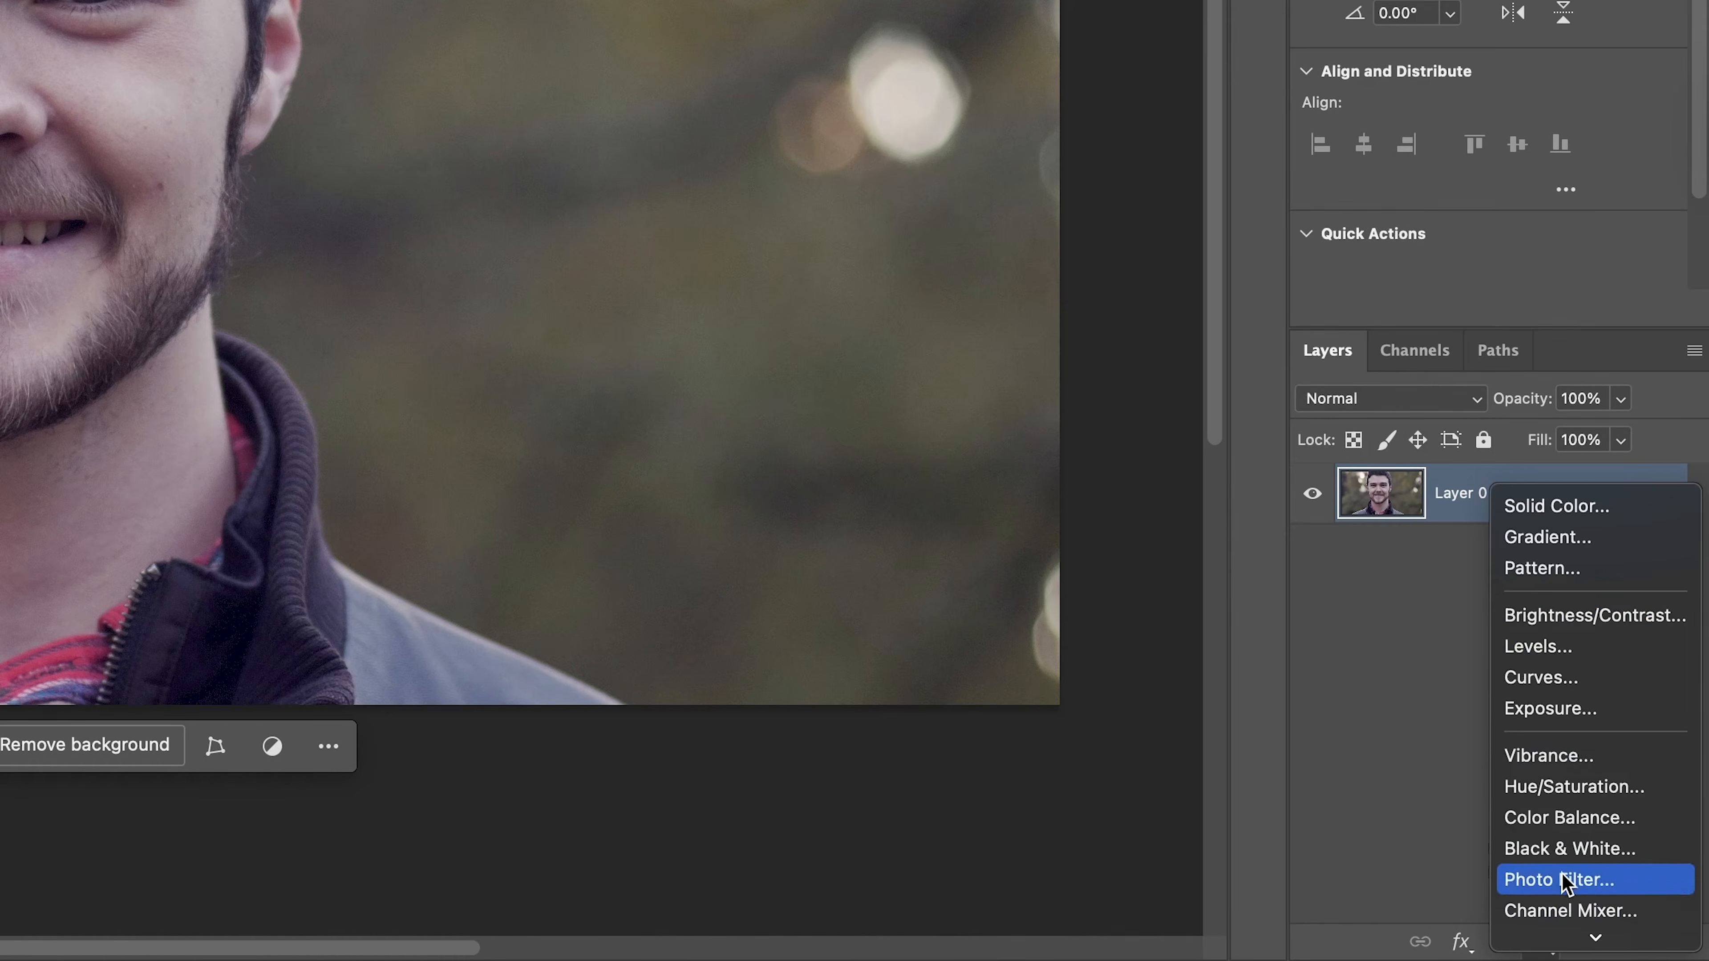
left_click(1573, 709)
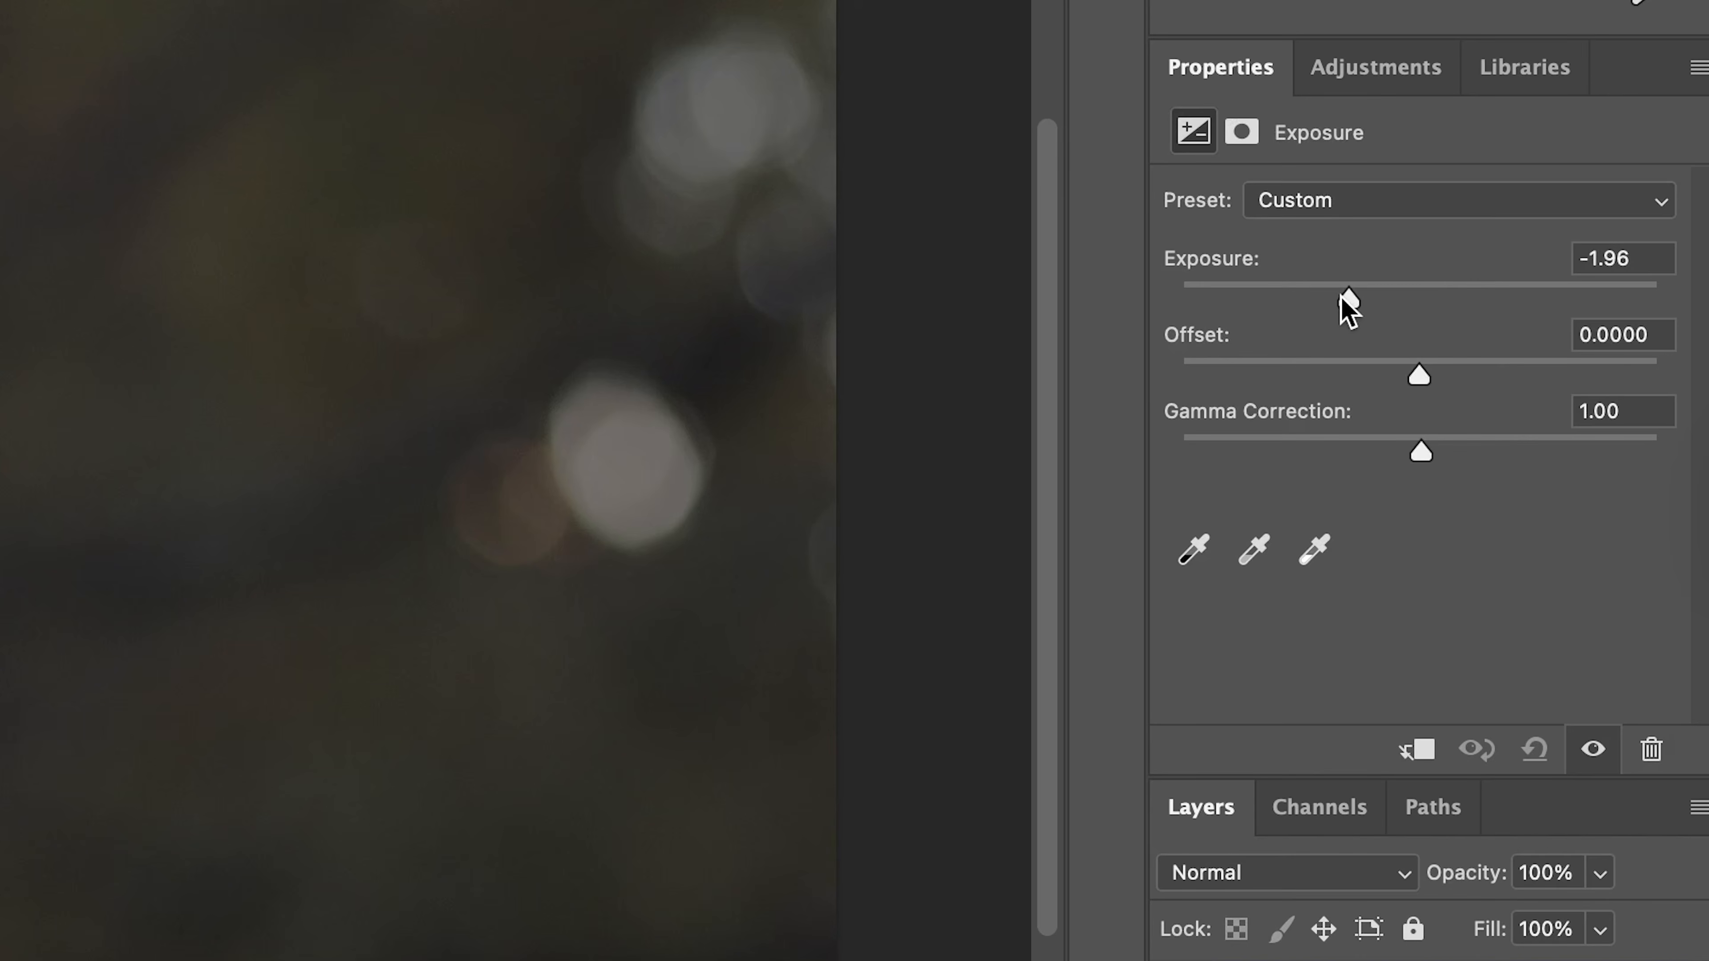
left_click_drag(1347, 296, 1340, 296)
left_click_drag(242, 389, 290, 553)
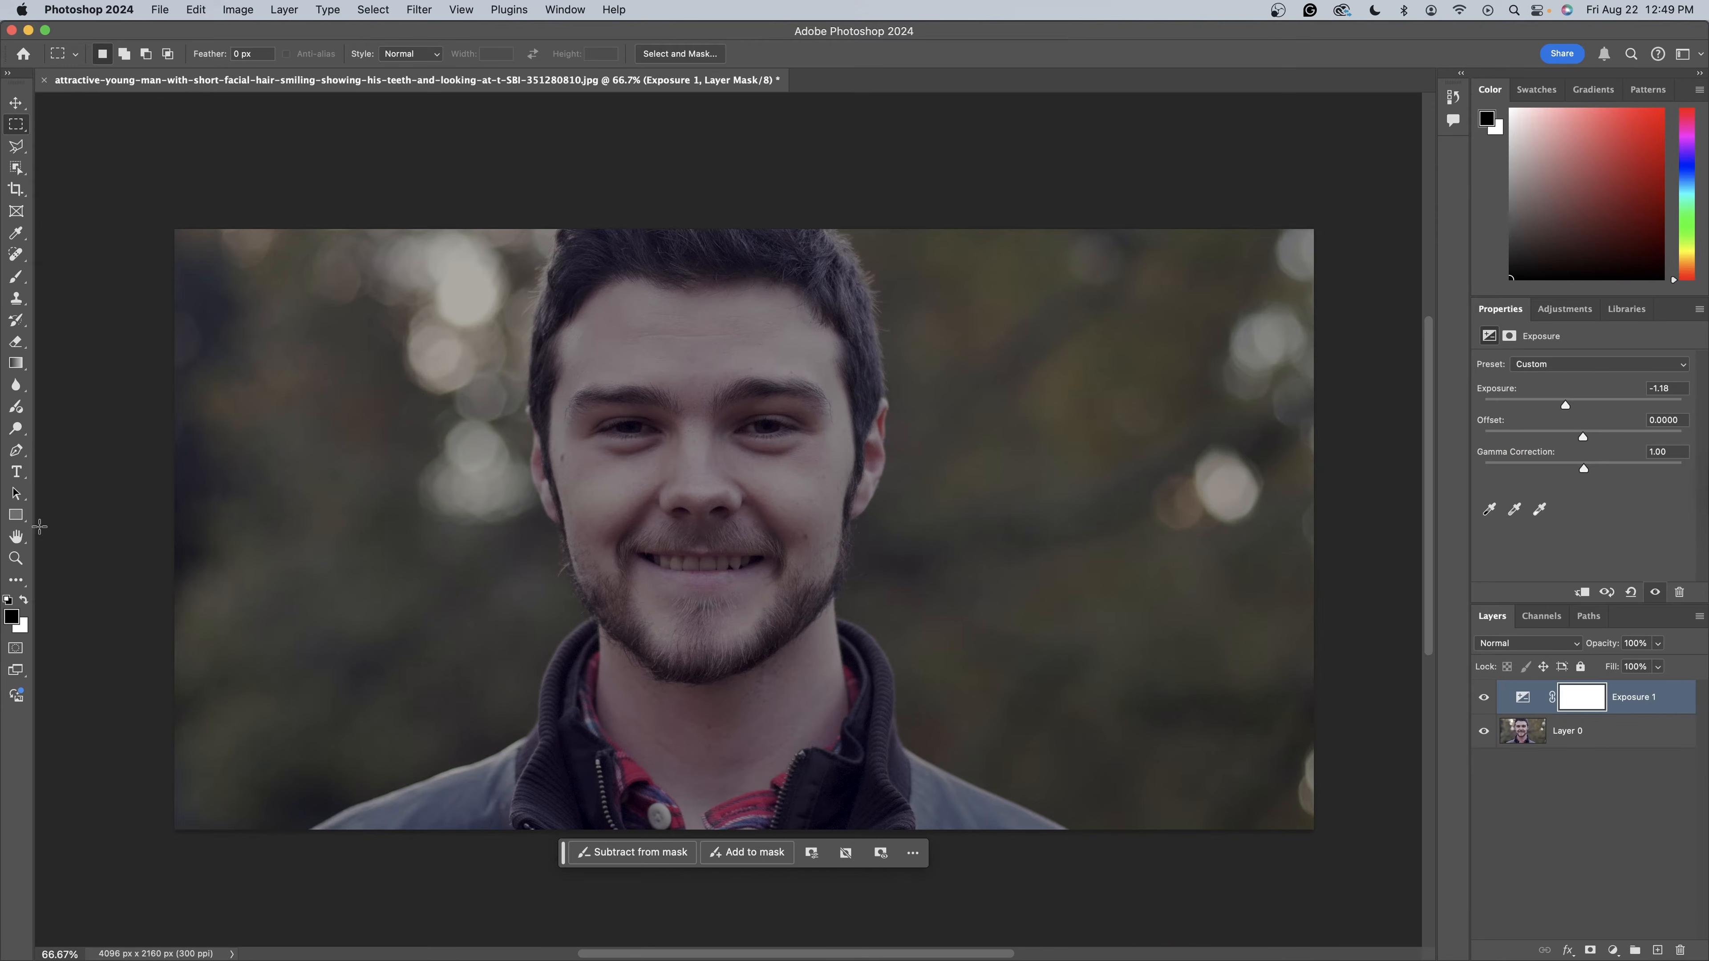
- Draw a radial black-to-white gradient on the Exposure layer's mask, from the forehead down to the jaw
left_click(24, 368)
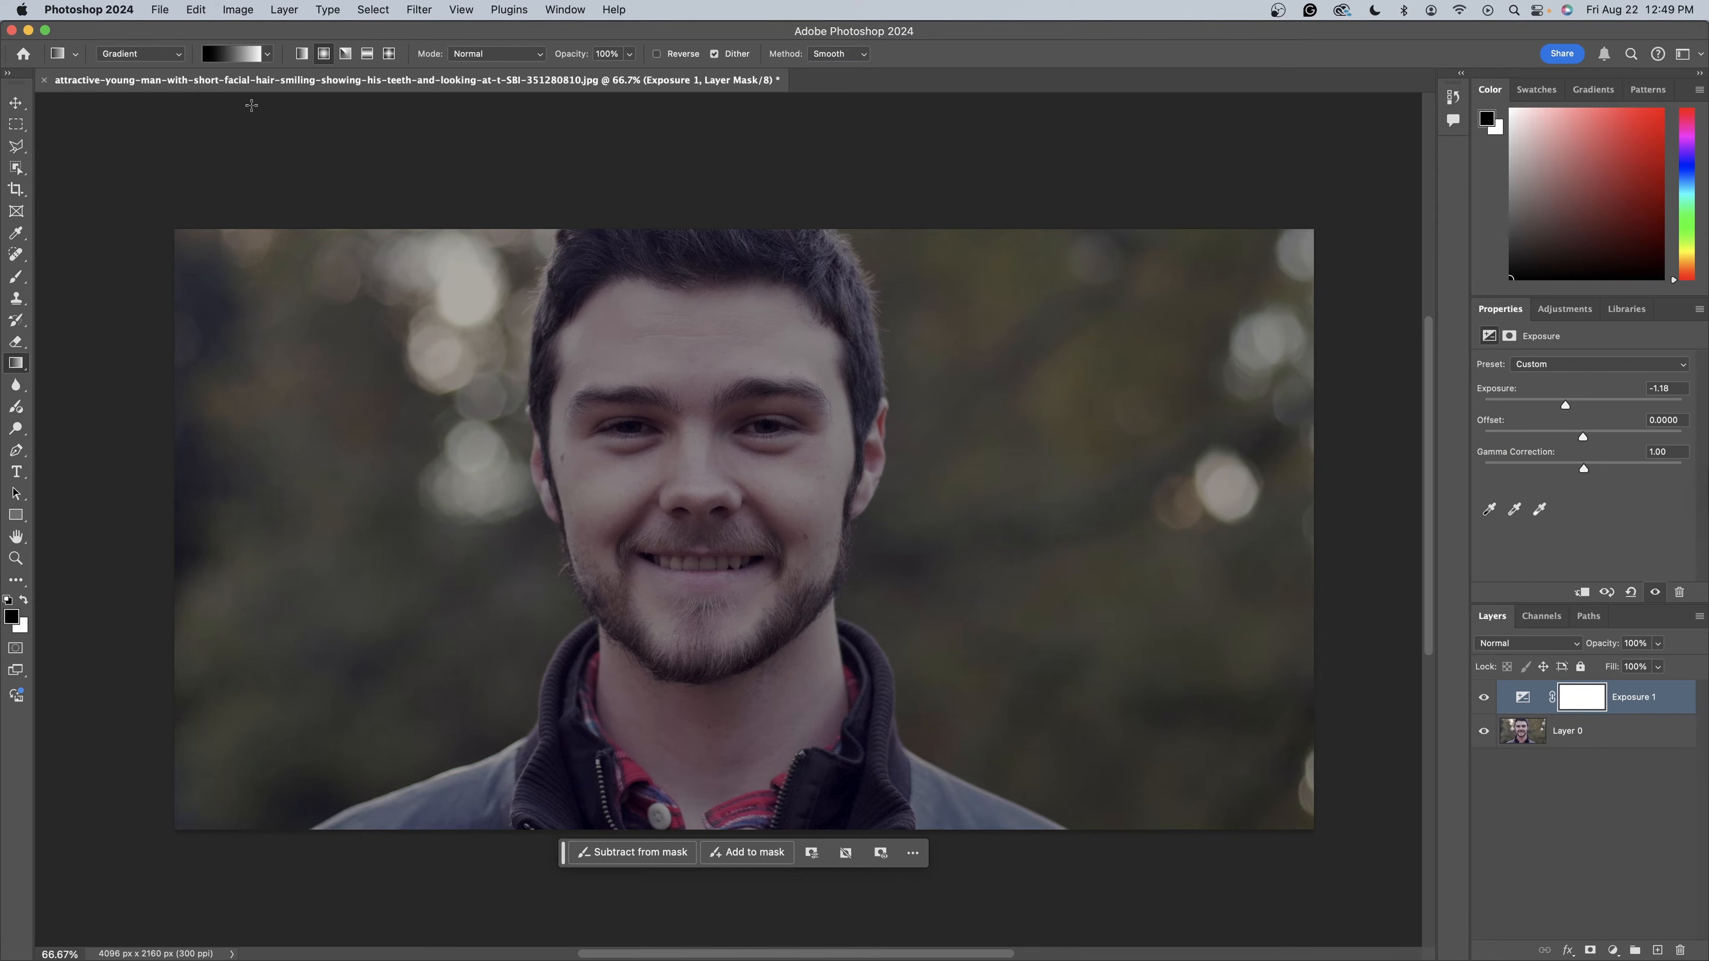
left_click(251, 52)
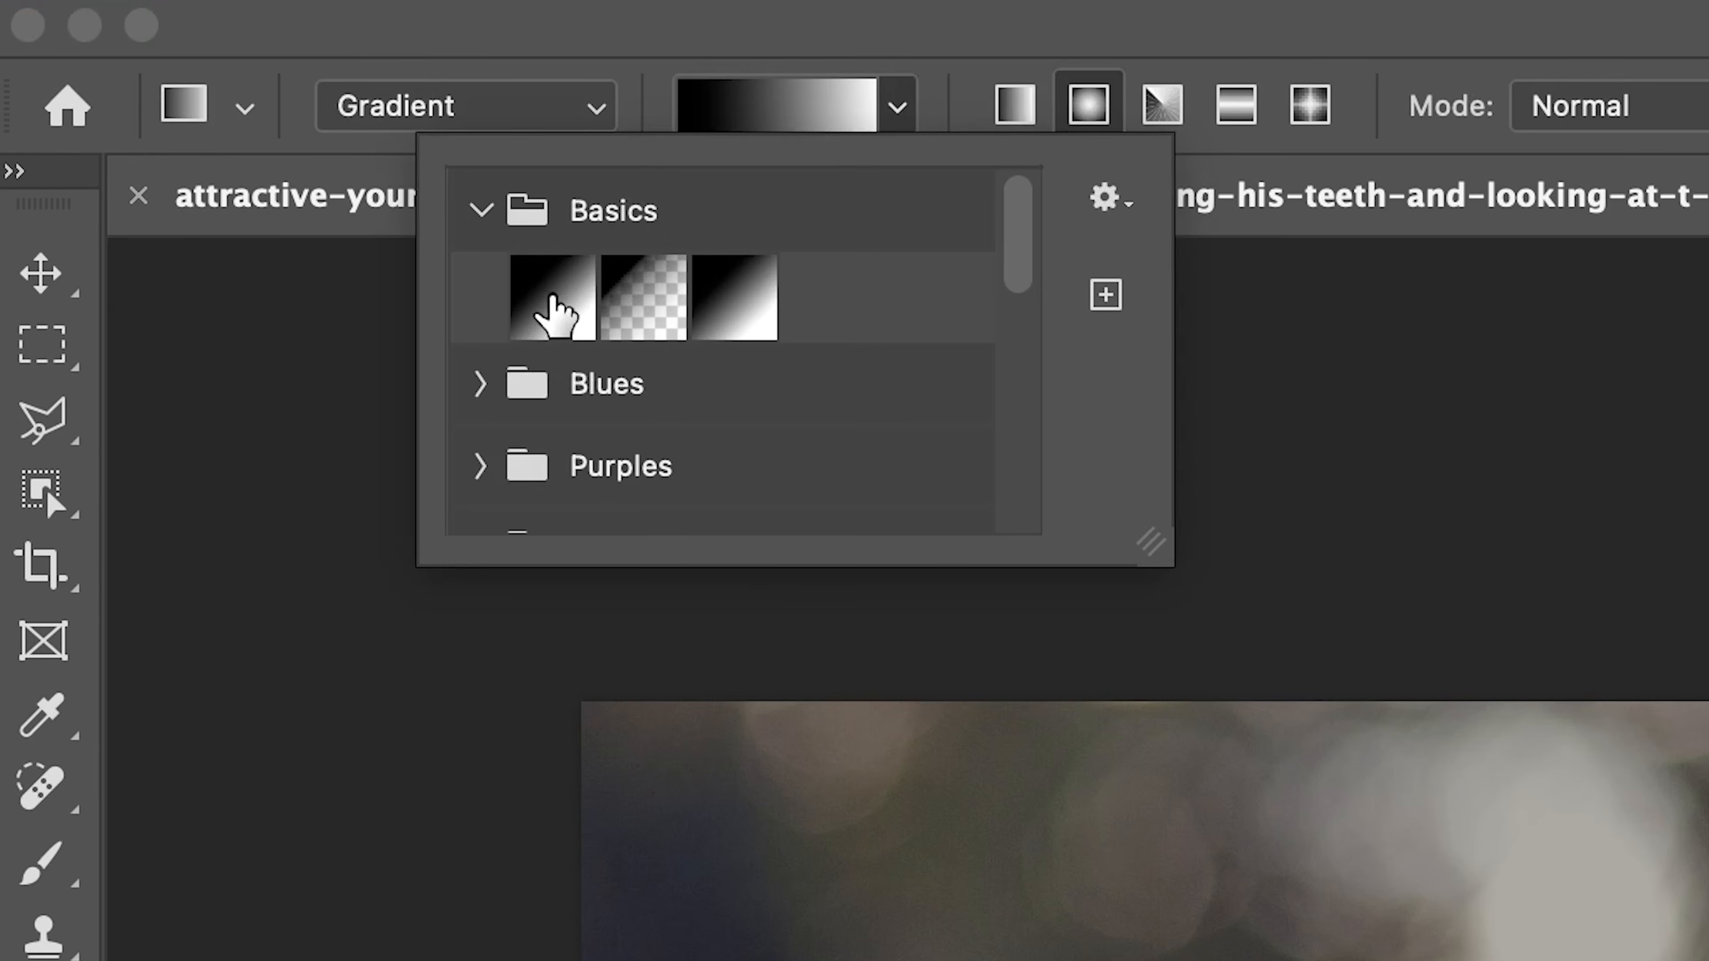
left_click(166, 112)
key("Return")
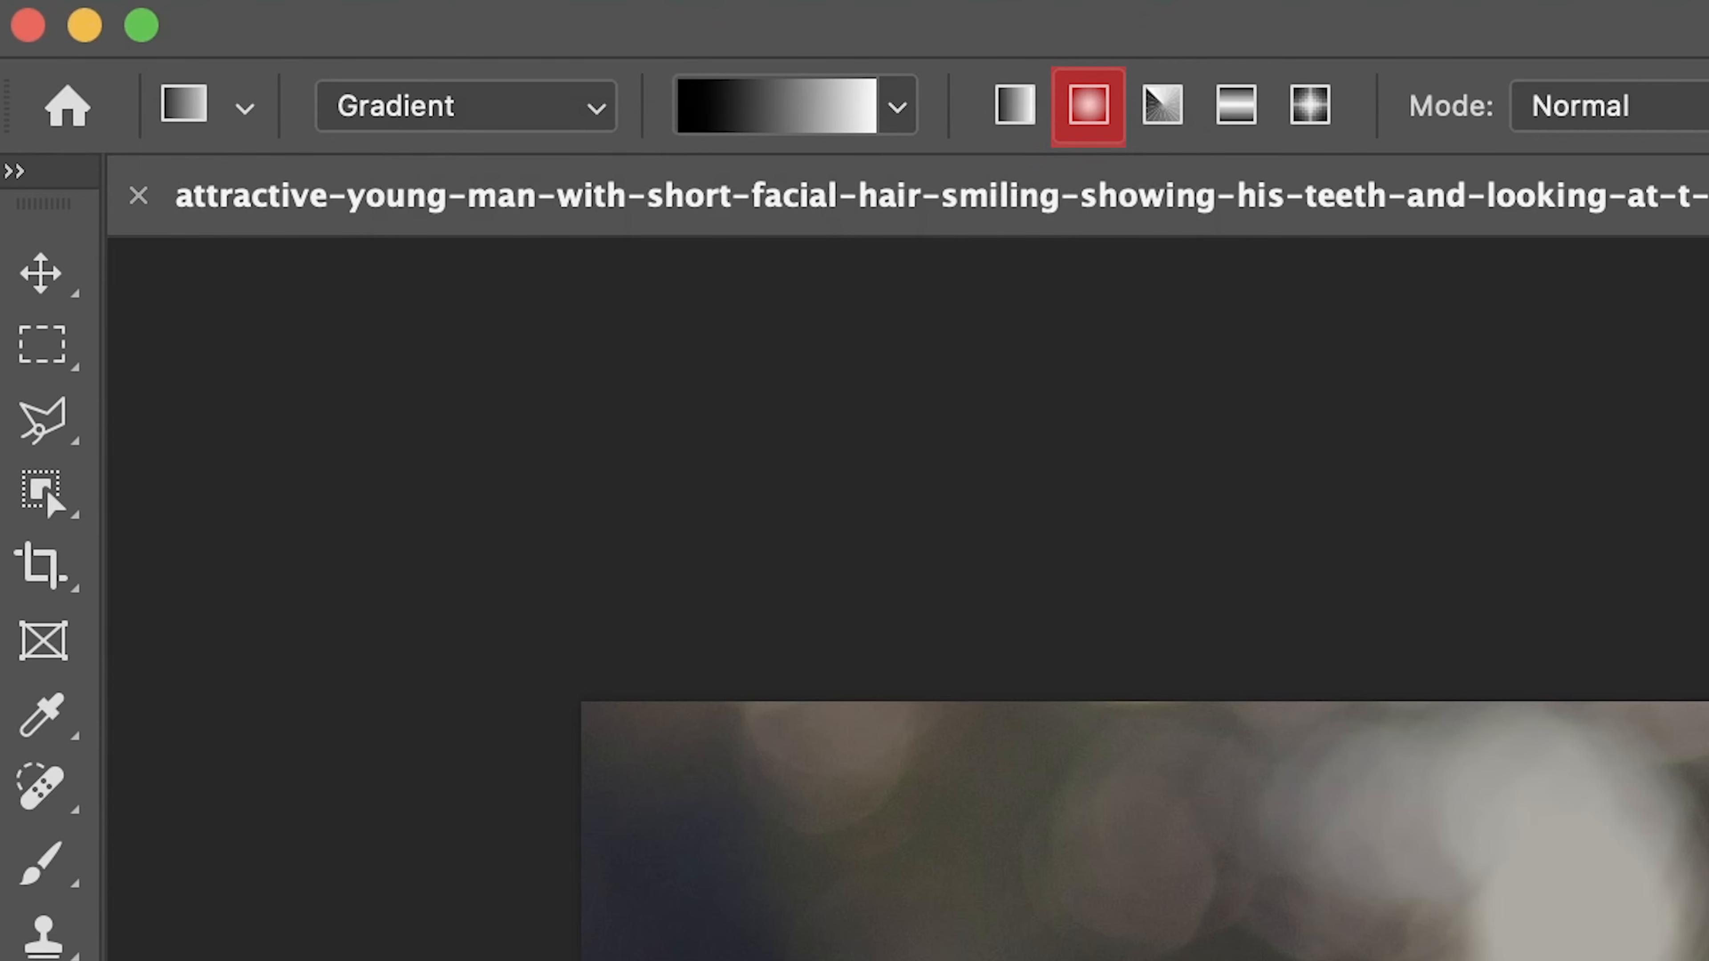
left_click_drag(741, 317, 801, 612)
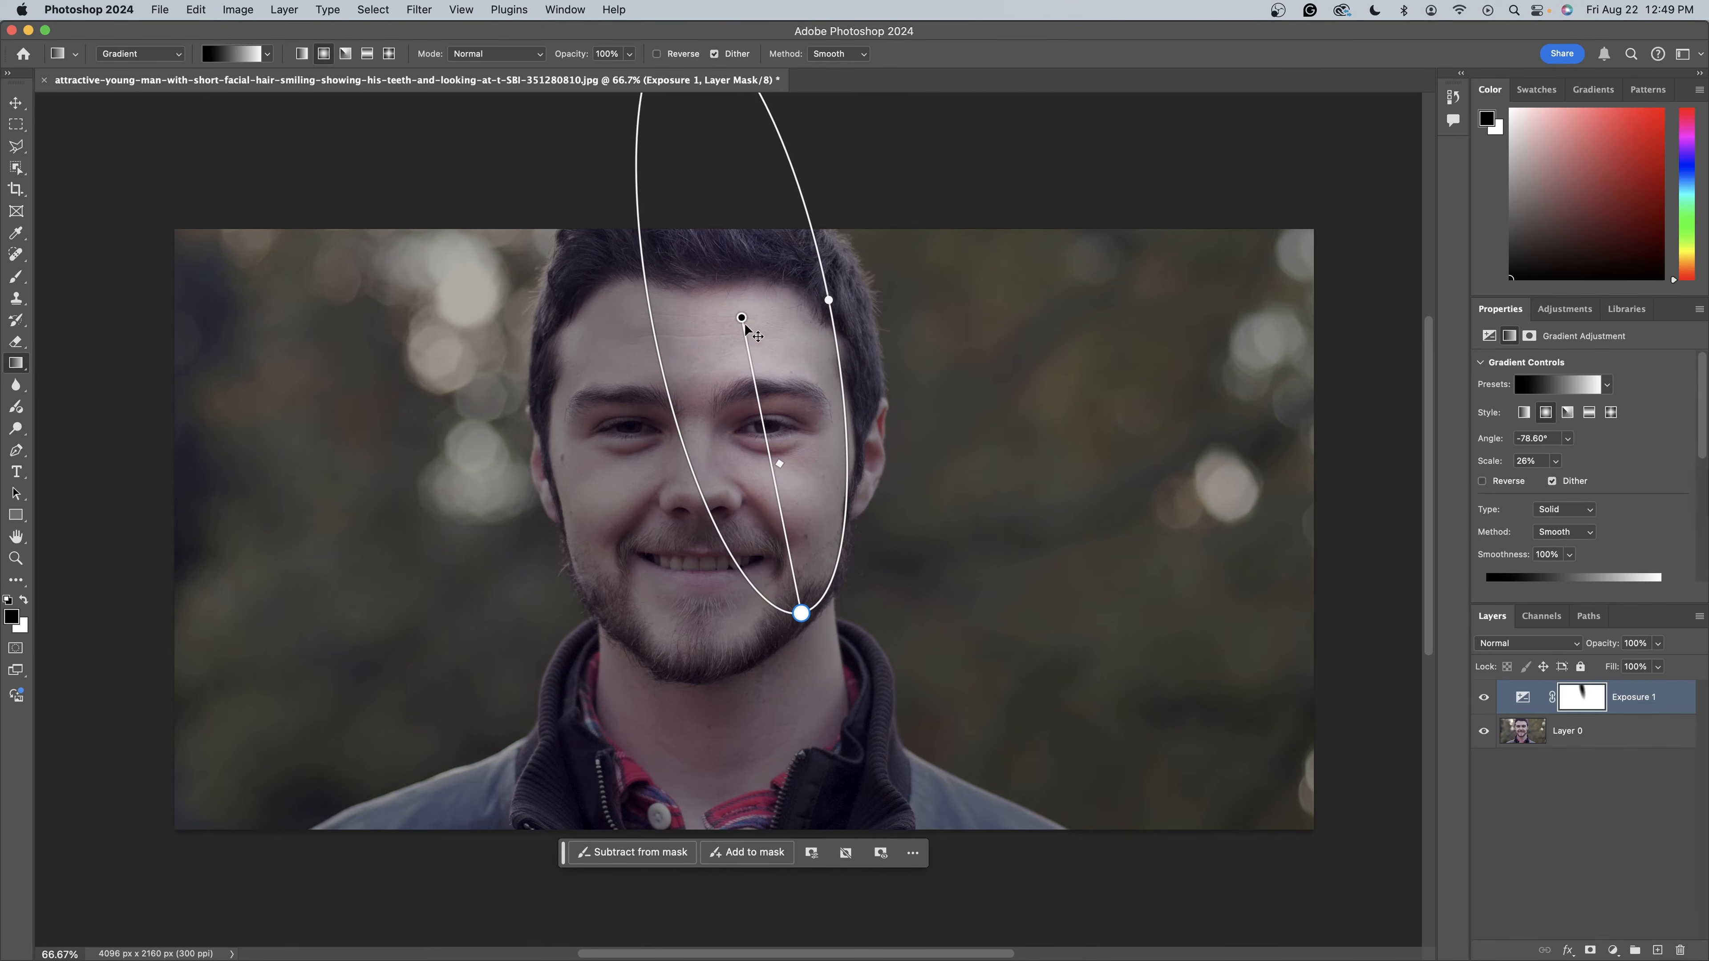
- Move the mask gradient's center onto the cheek beside the mouth and stretch its end below the jacket collar to a 35% scale
left_click_drag(741, 316, 793, 458)
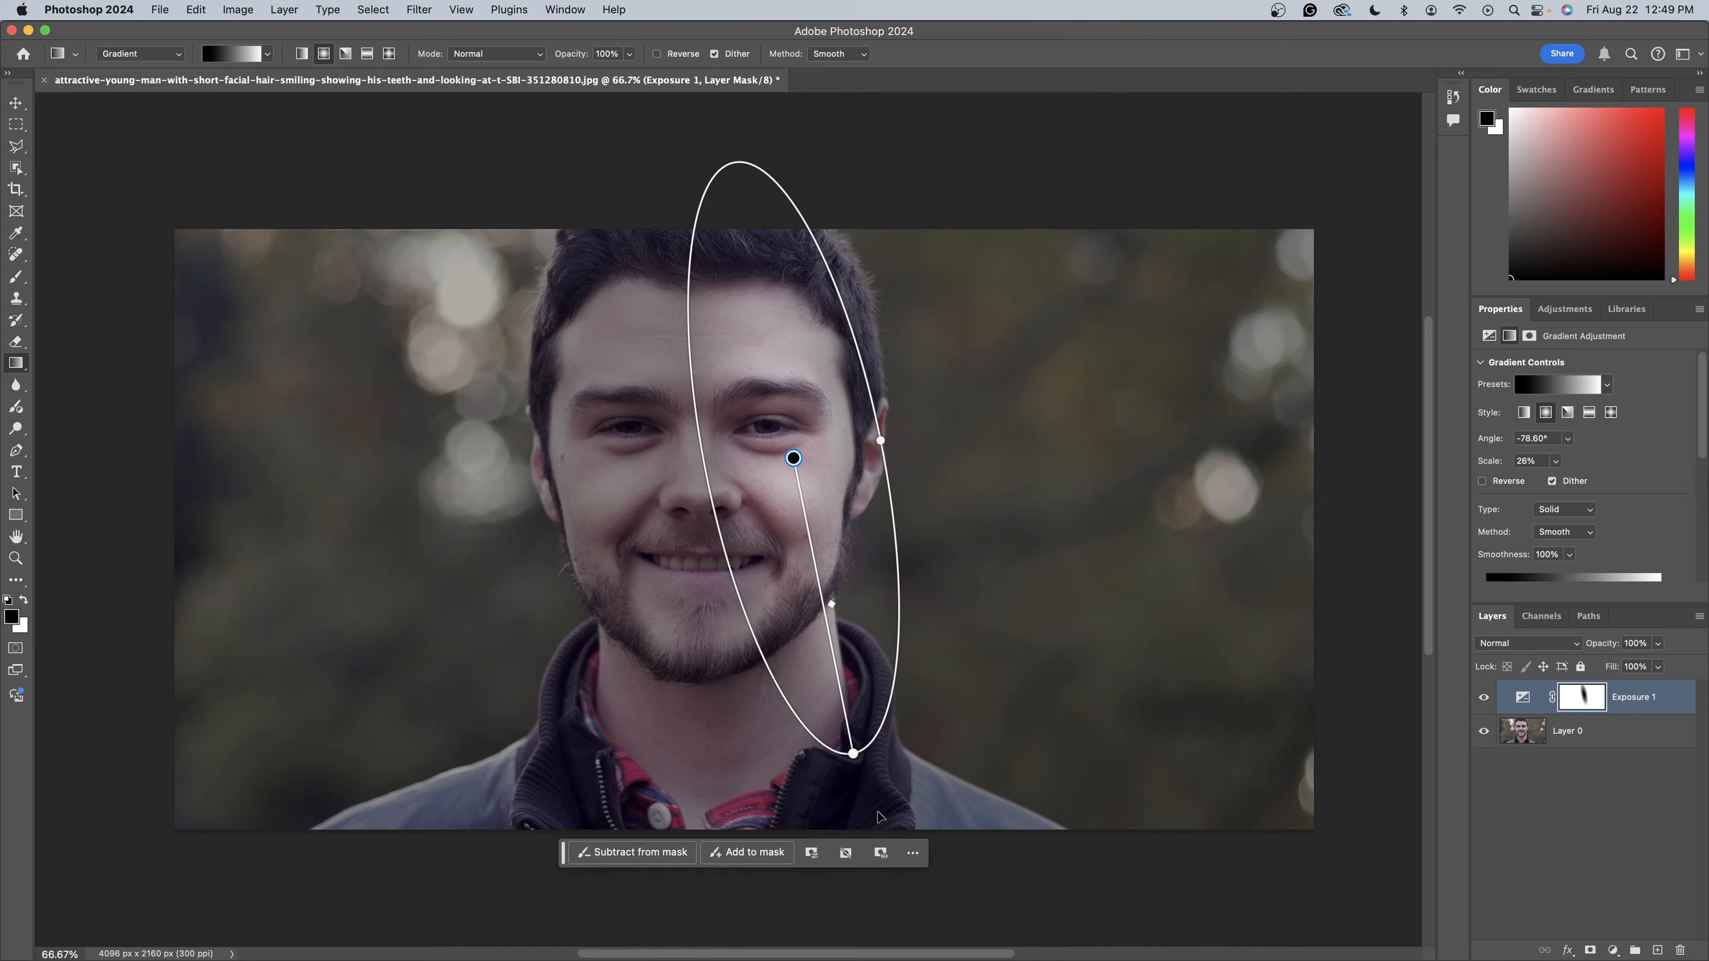
left_click_drag(879, 817, 886, 853)
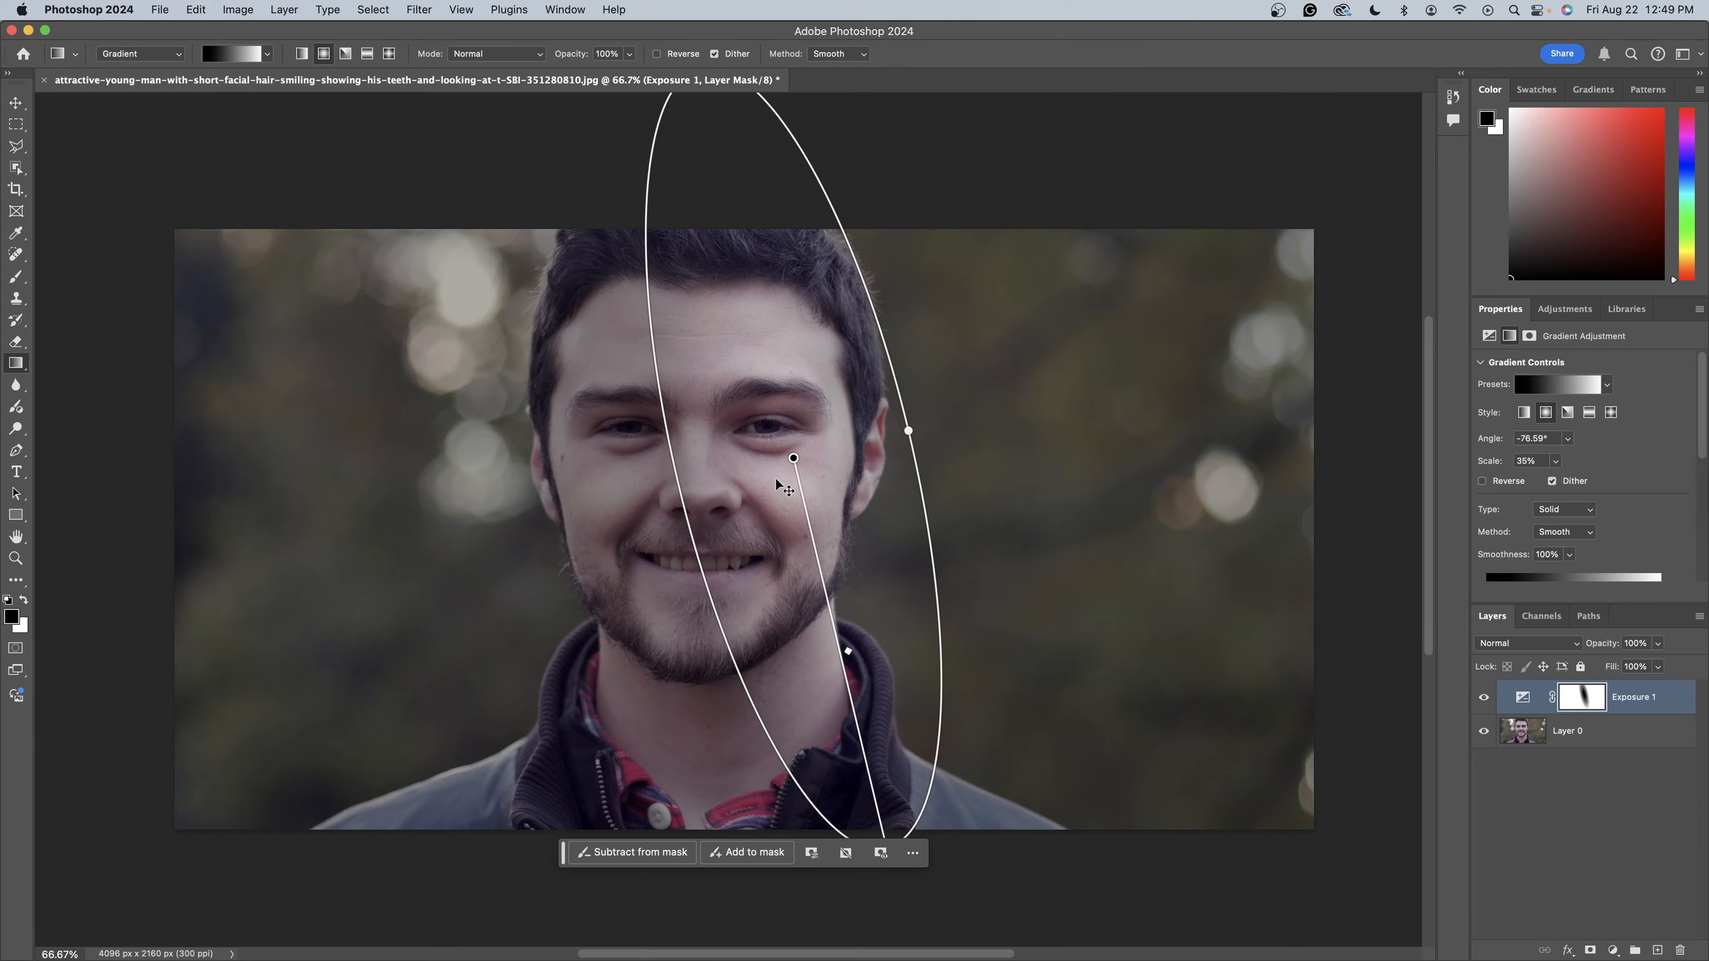
left_click_drag(793, 458, 791, 496)
scroll(791, 496, "down", 1)
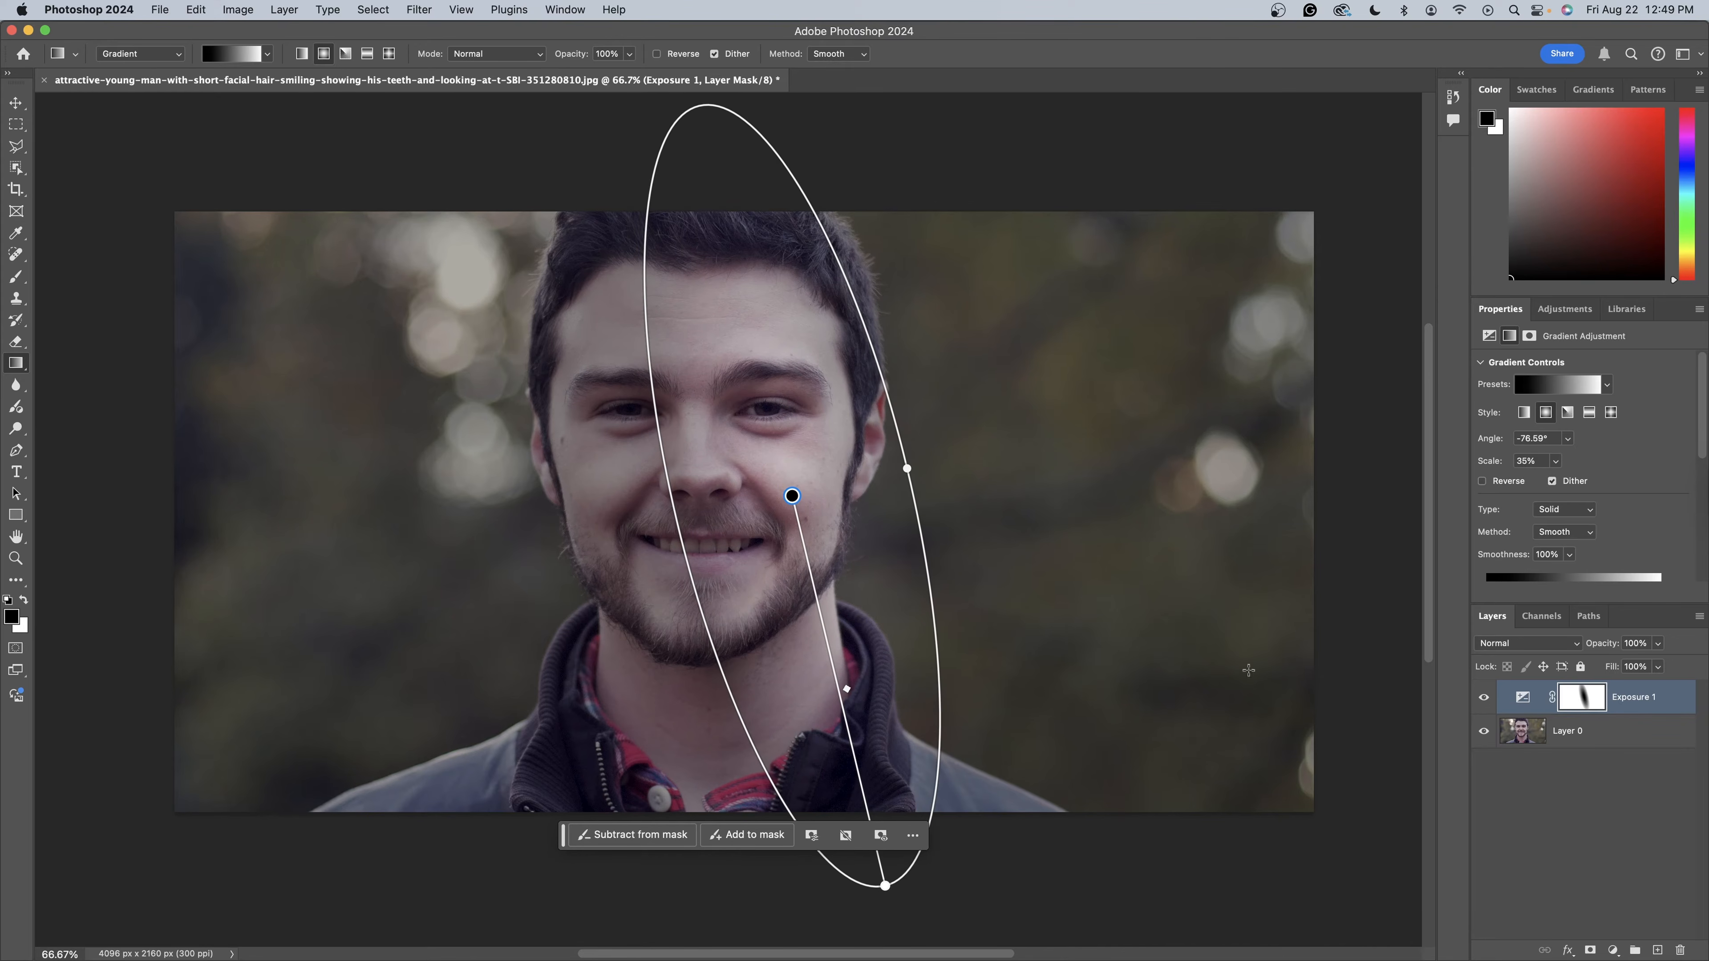
- Make Layer 0 active and select the man with the automatic subject selection
left_click(1579, 859)
left_click(1629, 745)
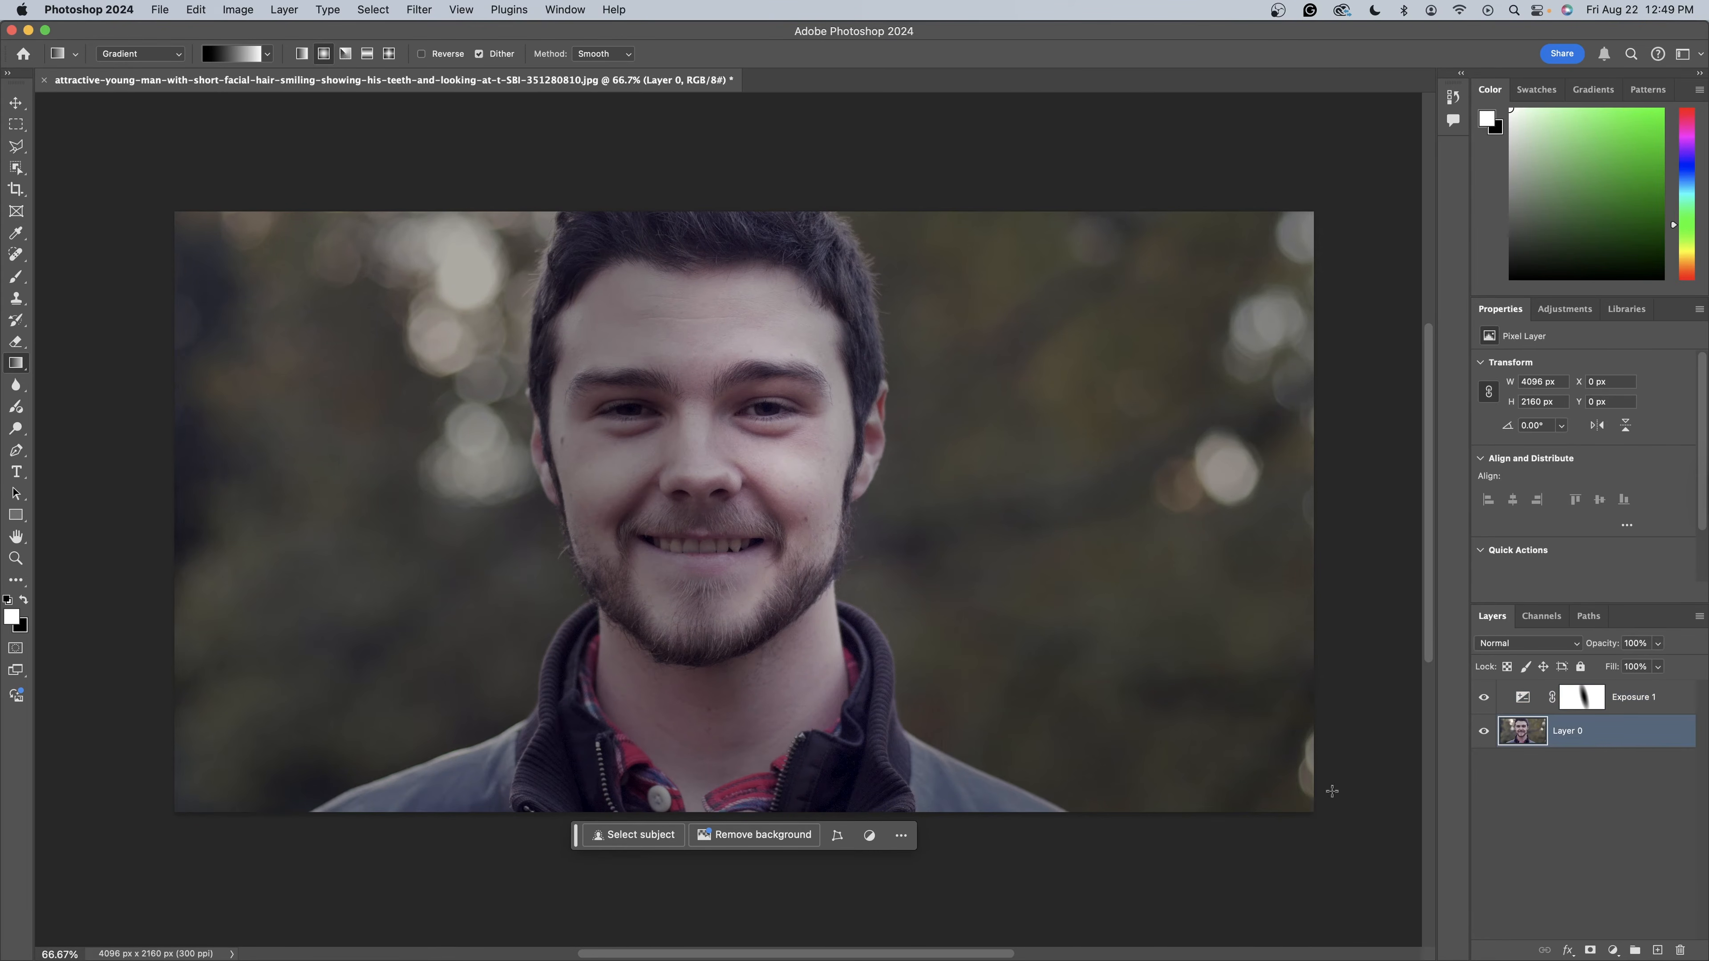
left_click(643, 838)
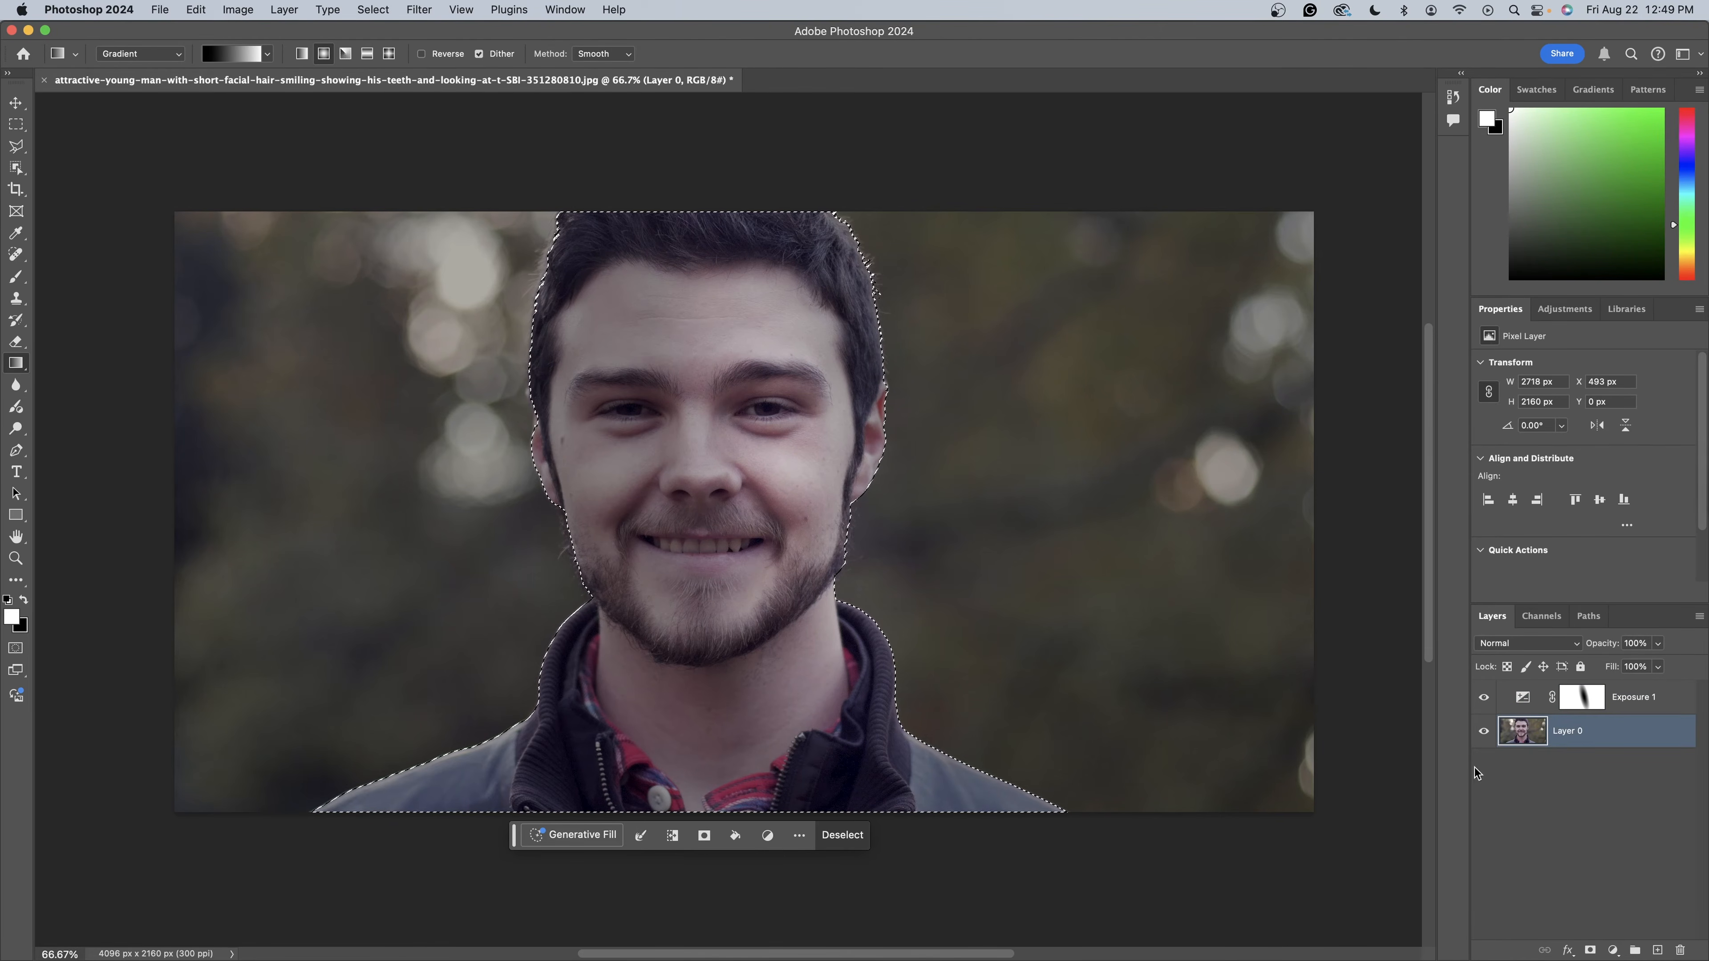
- Set up a soft brush for the Exposure layer's mask with size 95 px, opacity 100% and flow 50%
left_click(1630, 706)
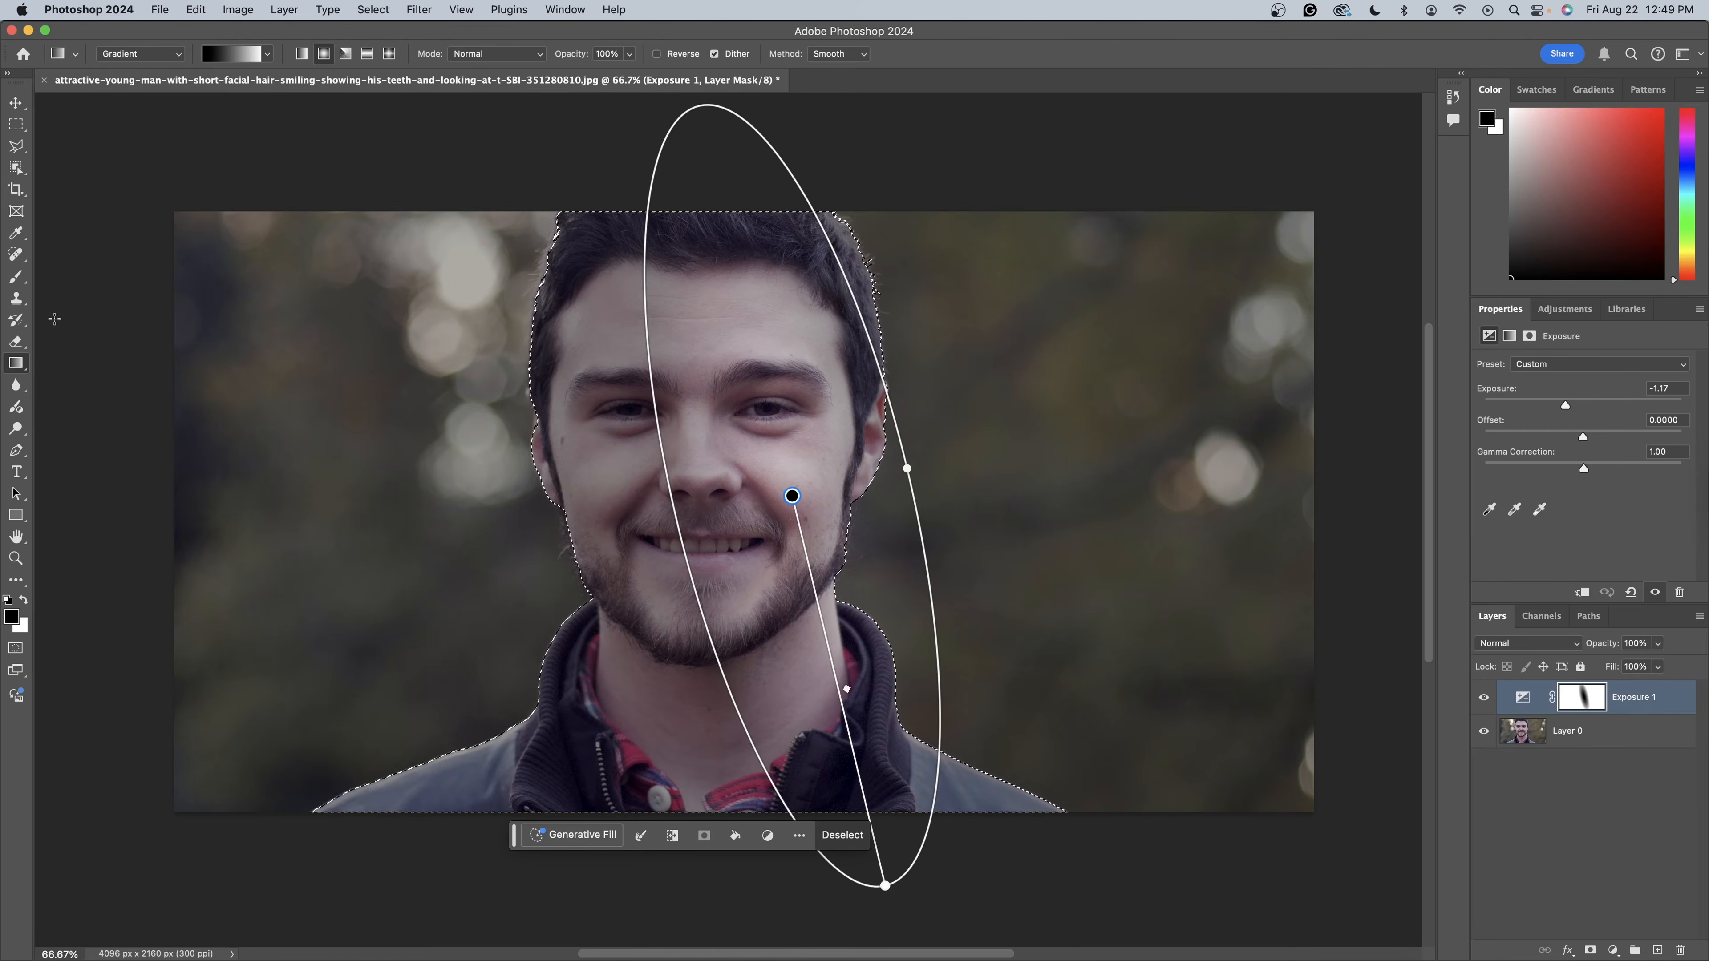
left_click(16, 277)
left_click(121, 54)
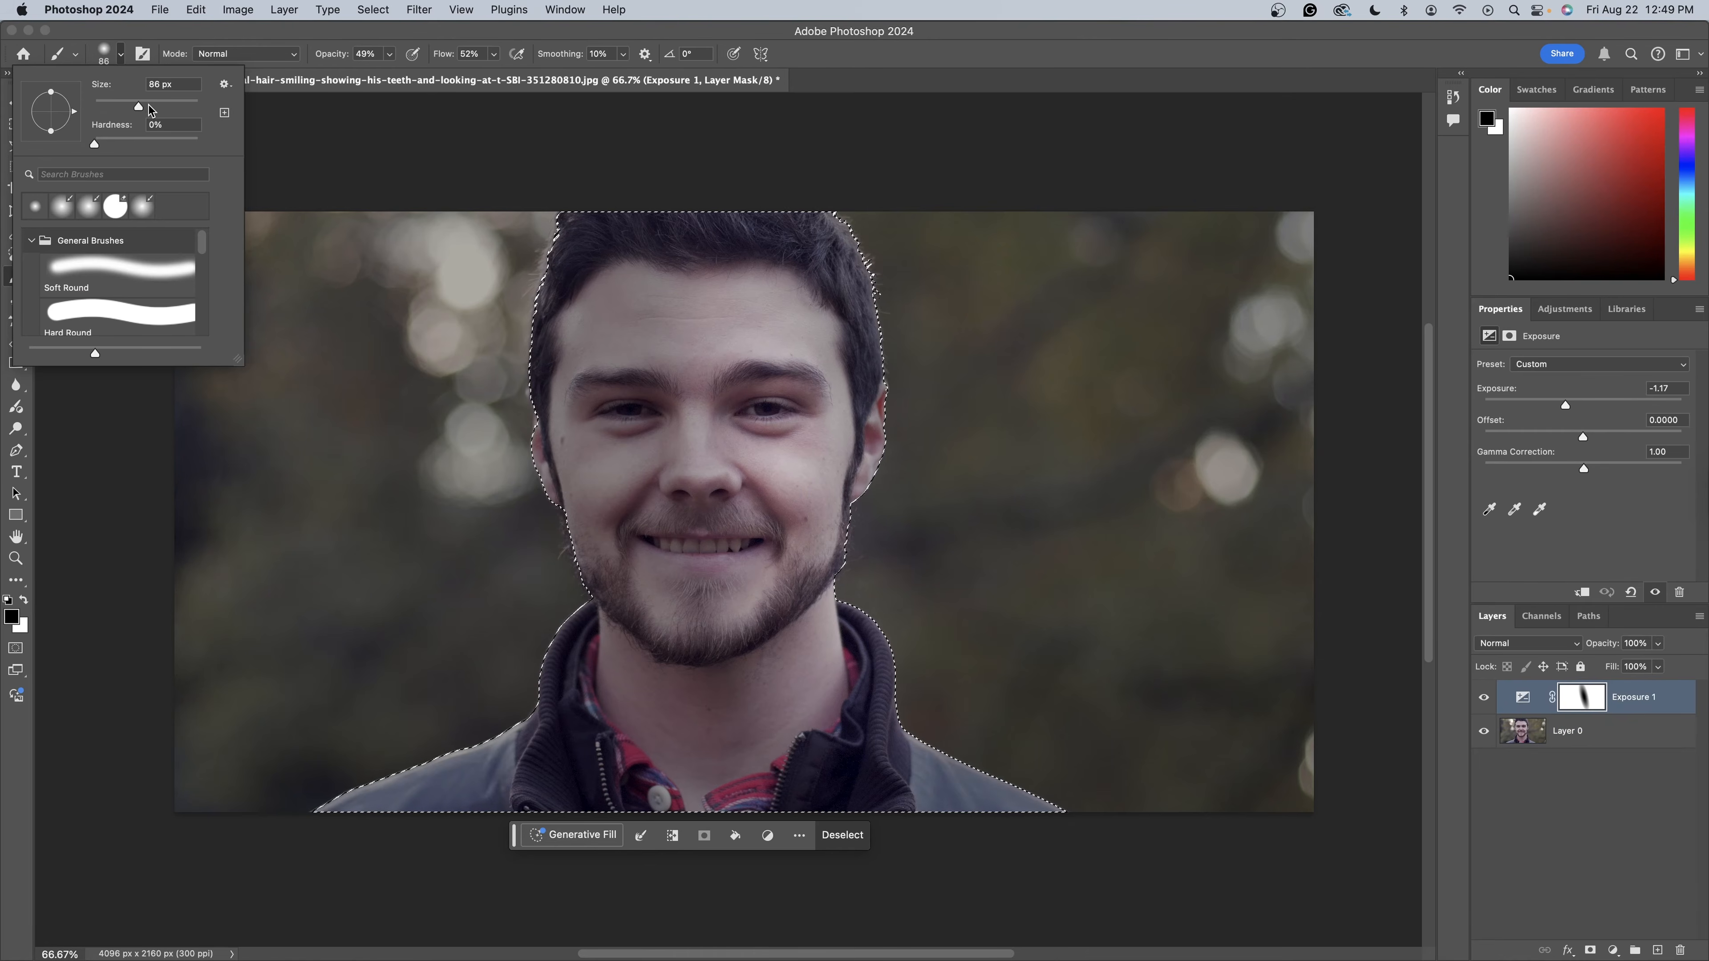
left_click_drag(138, 105, 144, 105)
left_click(389, 54)
left_click_drag(389, 74, 492, 76)
left_click(493, 54)
- Paint black on the Exposure mask along the subject's outline to brighten both edges, deselect, and touch up the hair edge
mouse_move(836, 226)
left_mouse_down()
mouse_move(878, 350)
mouse_move(875, 464)
mouse_move(838, 569)
mouse_move(902, 725)
mouse_move(1063, 810)
left_mouse_up()
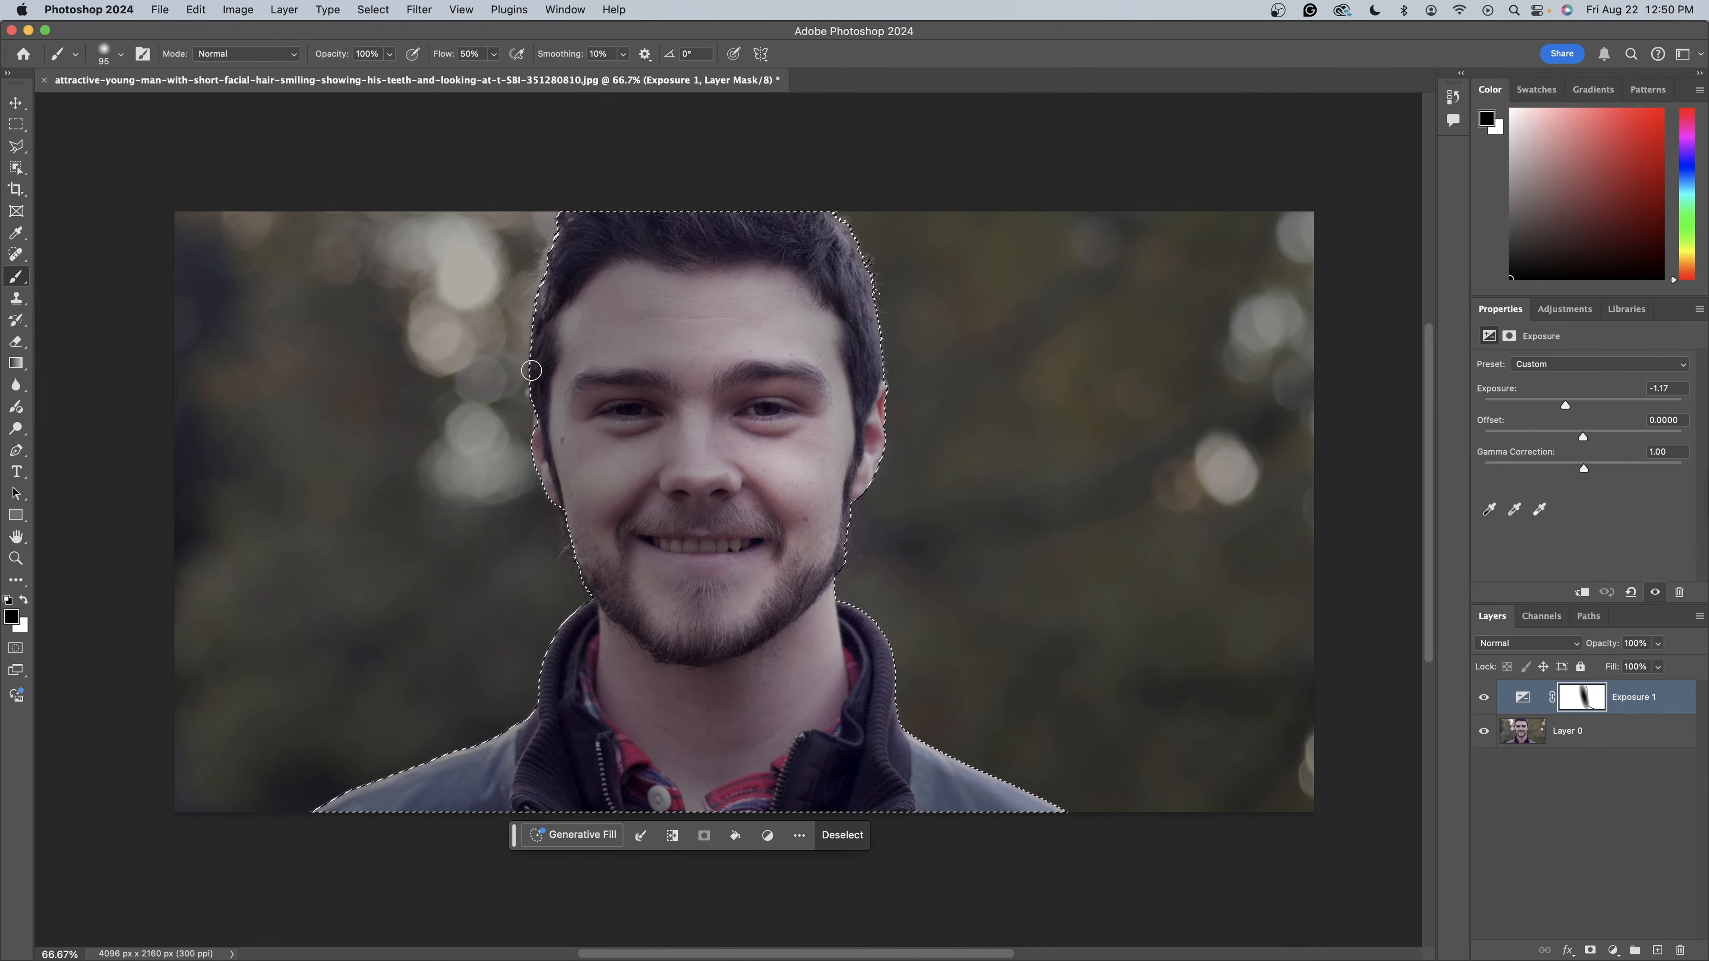
mouse_move(531, 370)
left_mouse_down()
mouse_move(538, 461)
mouse_move(588, 602)
mouse_move(535, 717)
mouse_move(267, 832)
left_mouse_up()
key("super+d")
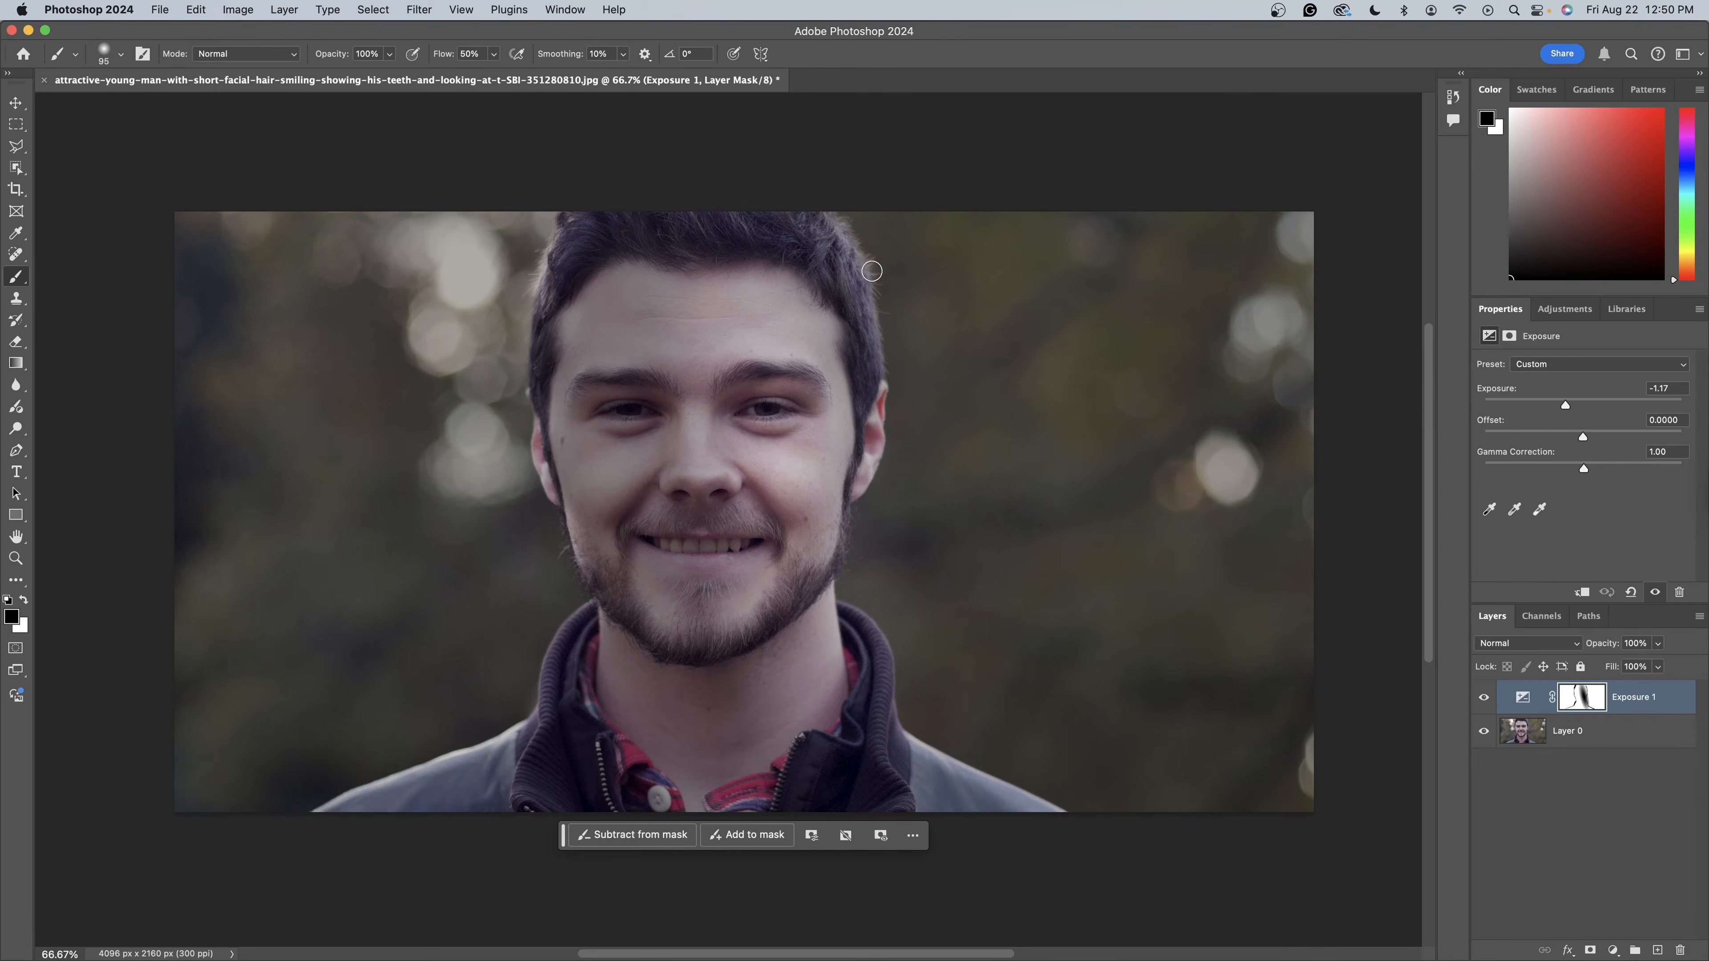
mouse_move(872, 272)
left_mouse_down()
mouse_move(817, 229)
mouse_move(869, 344)
mouse_move(864, 292)
left_mouse_up()
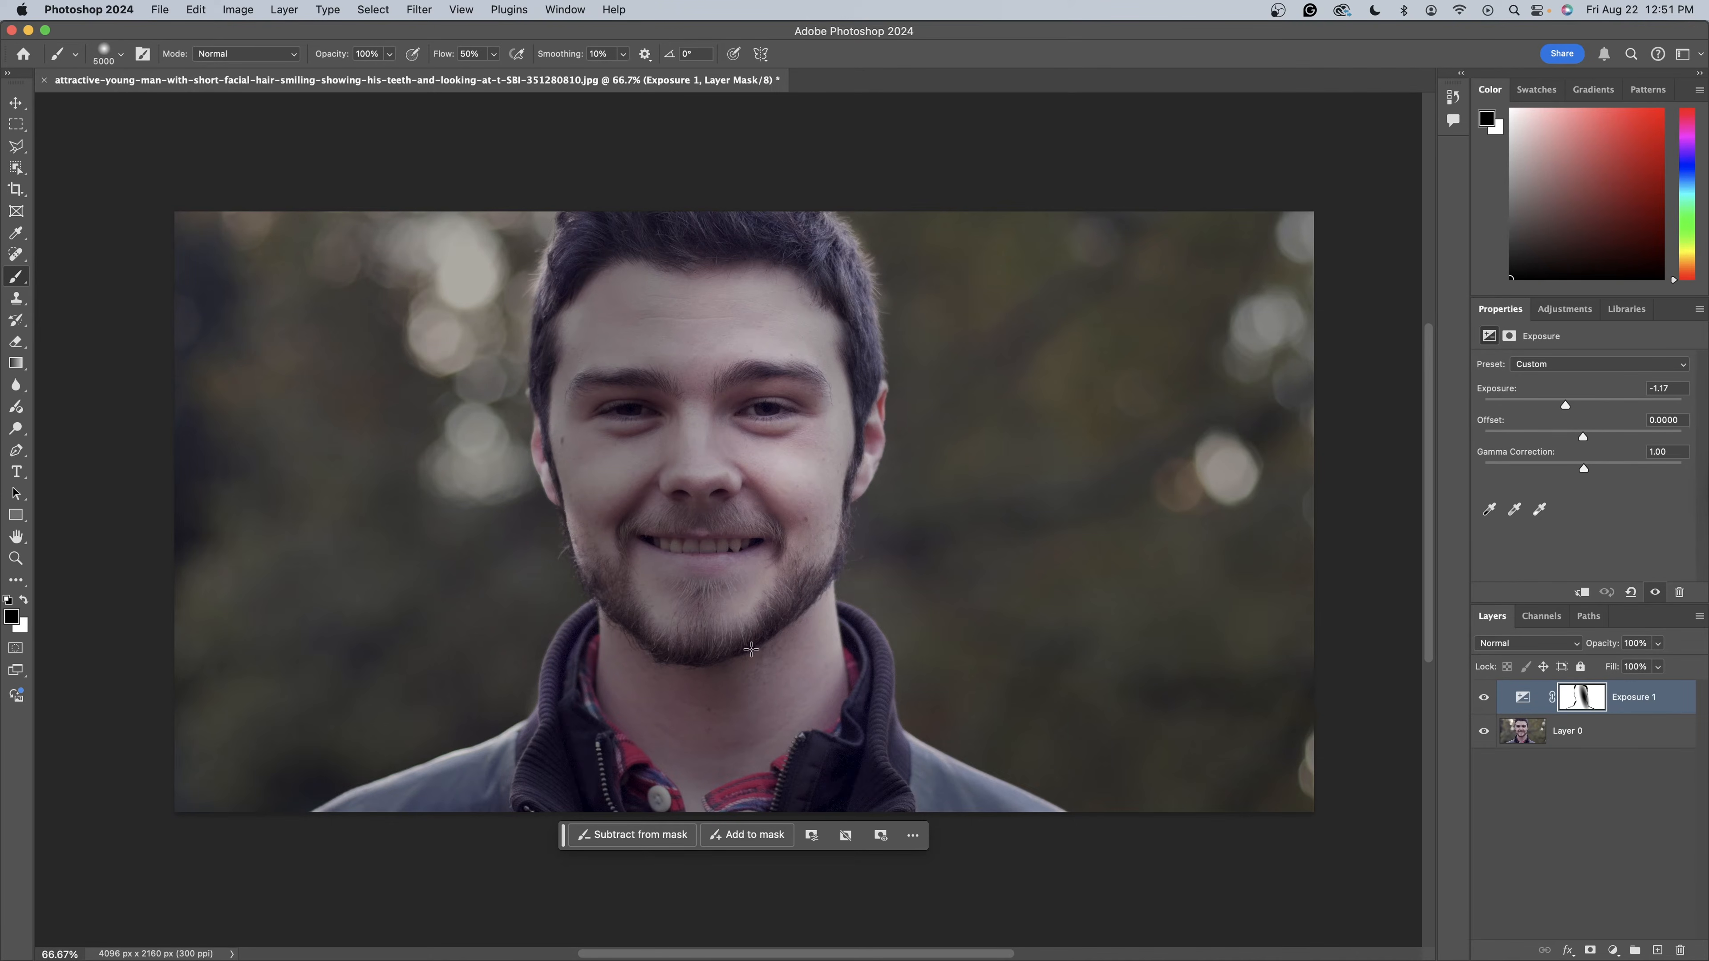
- Select the subject on Layer 0 and invert the selection to isolate the background
left_click(1649, 796)
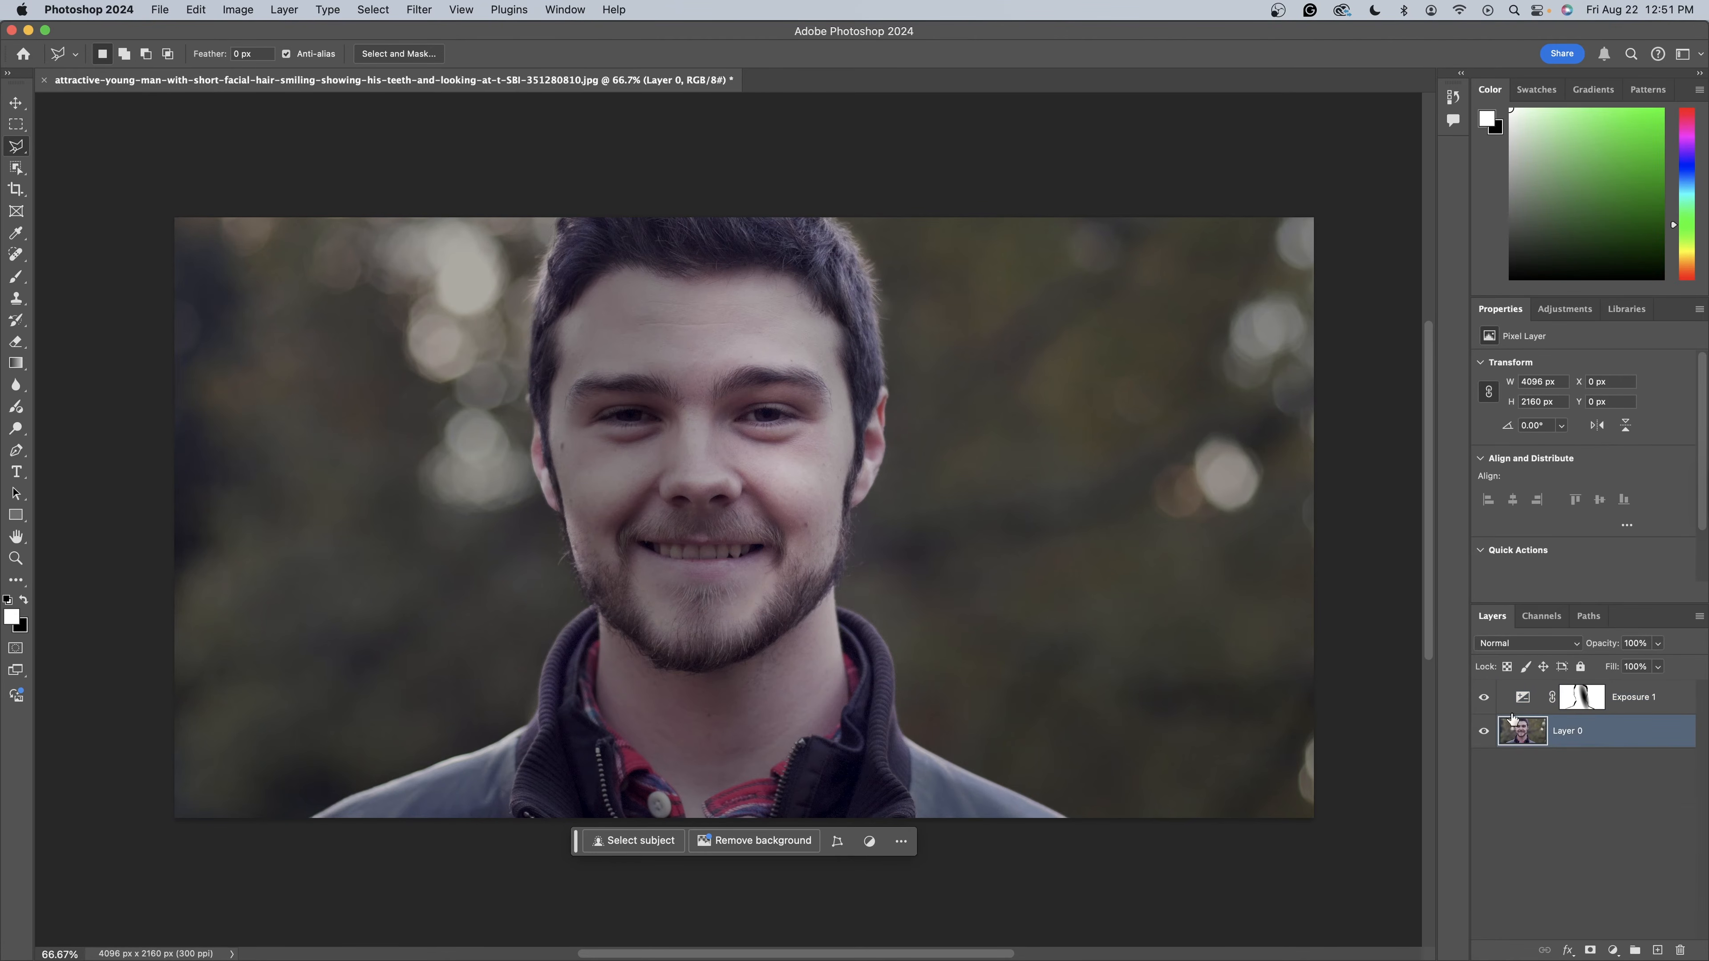
scroll(1018, 905, "up", 1)
left_click(618, 857)
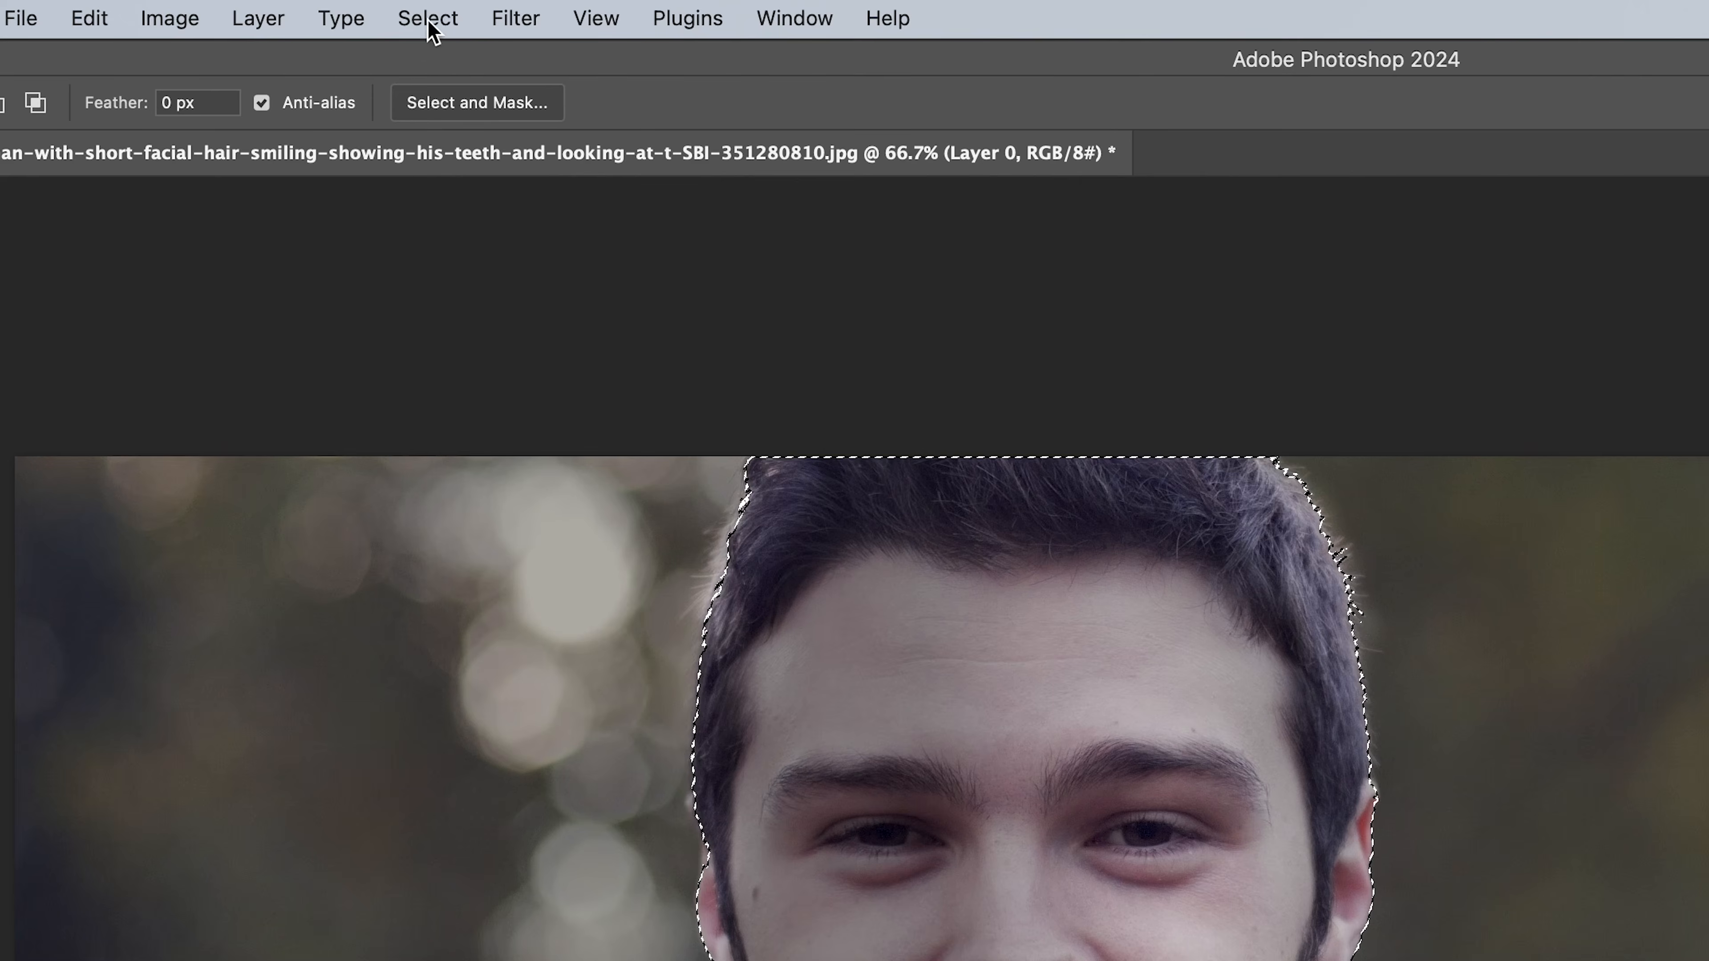
left_click(428, 22)
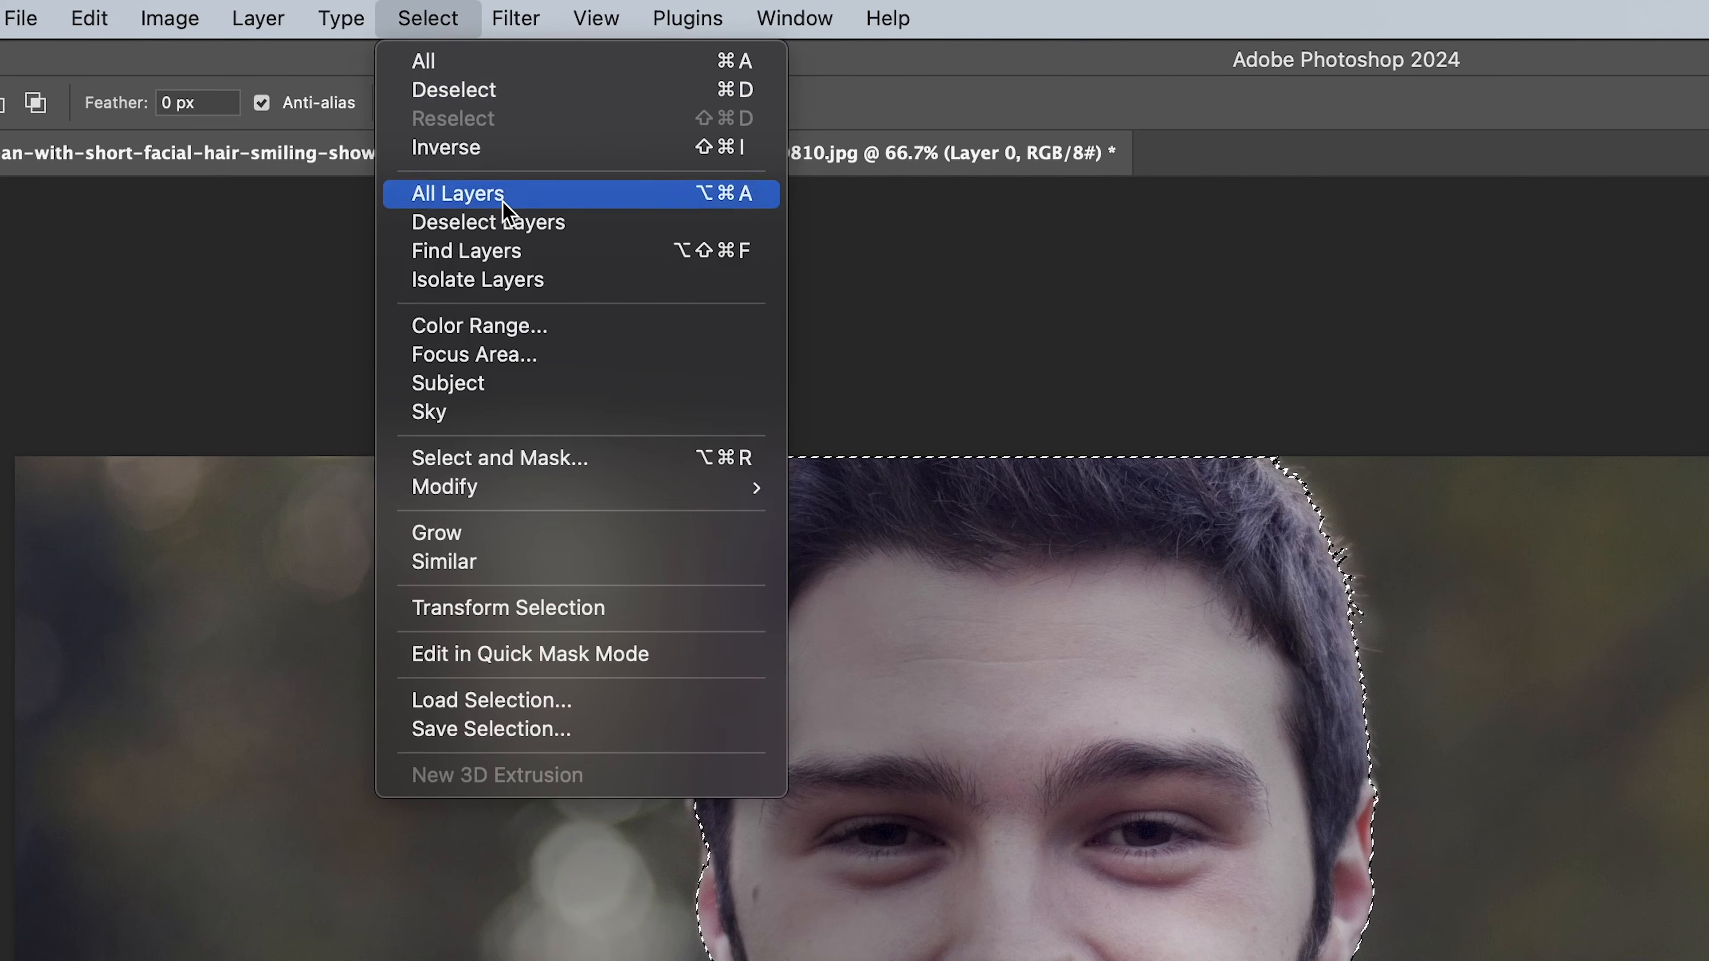
left_click(483, 147)
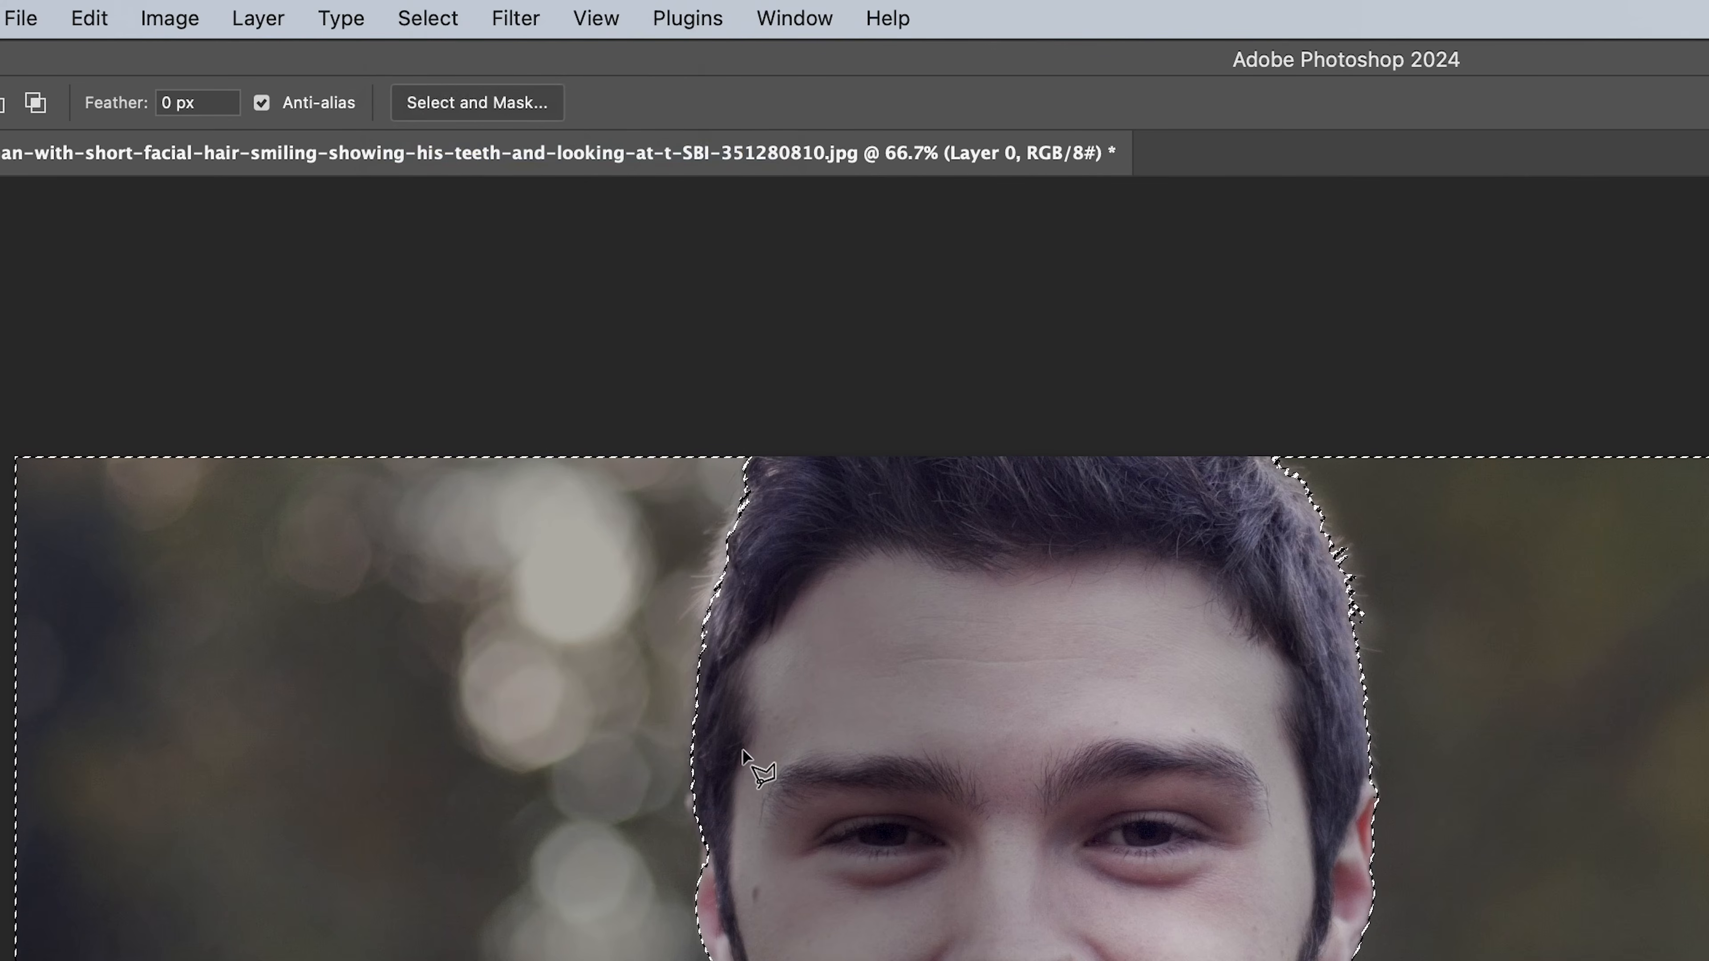
- Add a Curves adjustment layer masked to the selected background
scroll(748, 760, "down", 1)
scroll(748, 760, "left", 3)
scroll(749, 752, "right", 3)
scroll(749, 752, "left", 1)
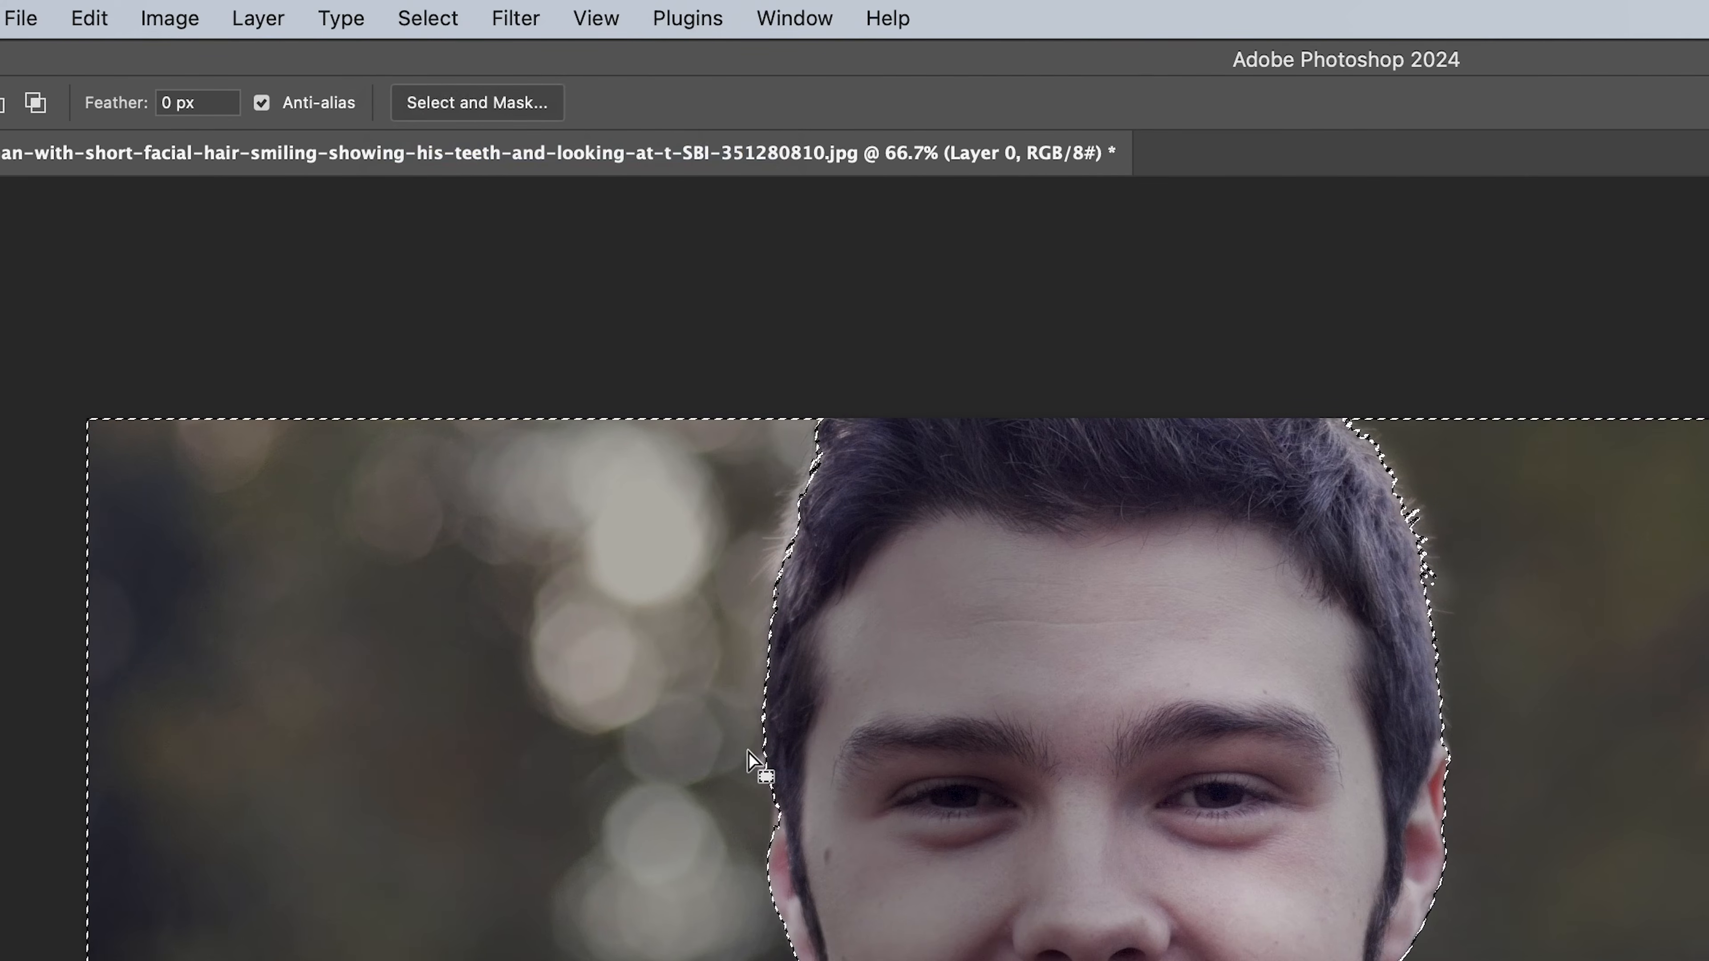
left_click(1596, 941)
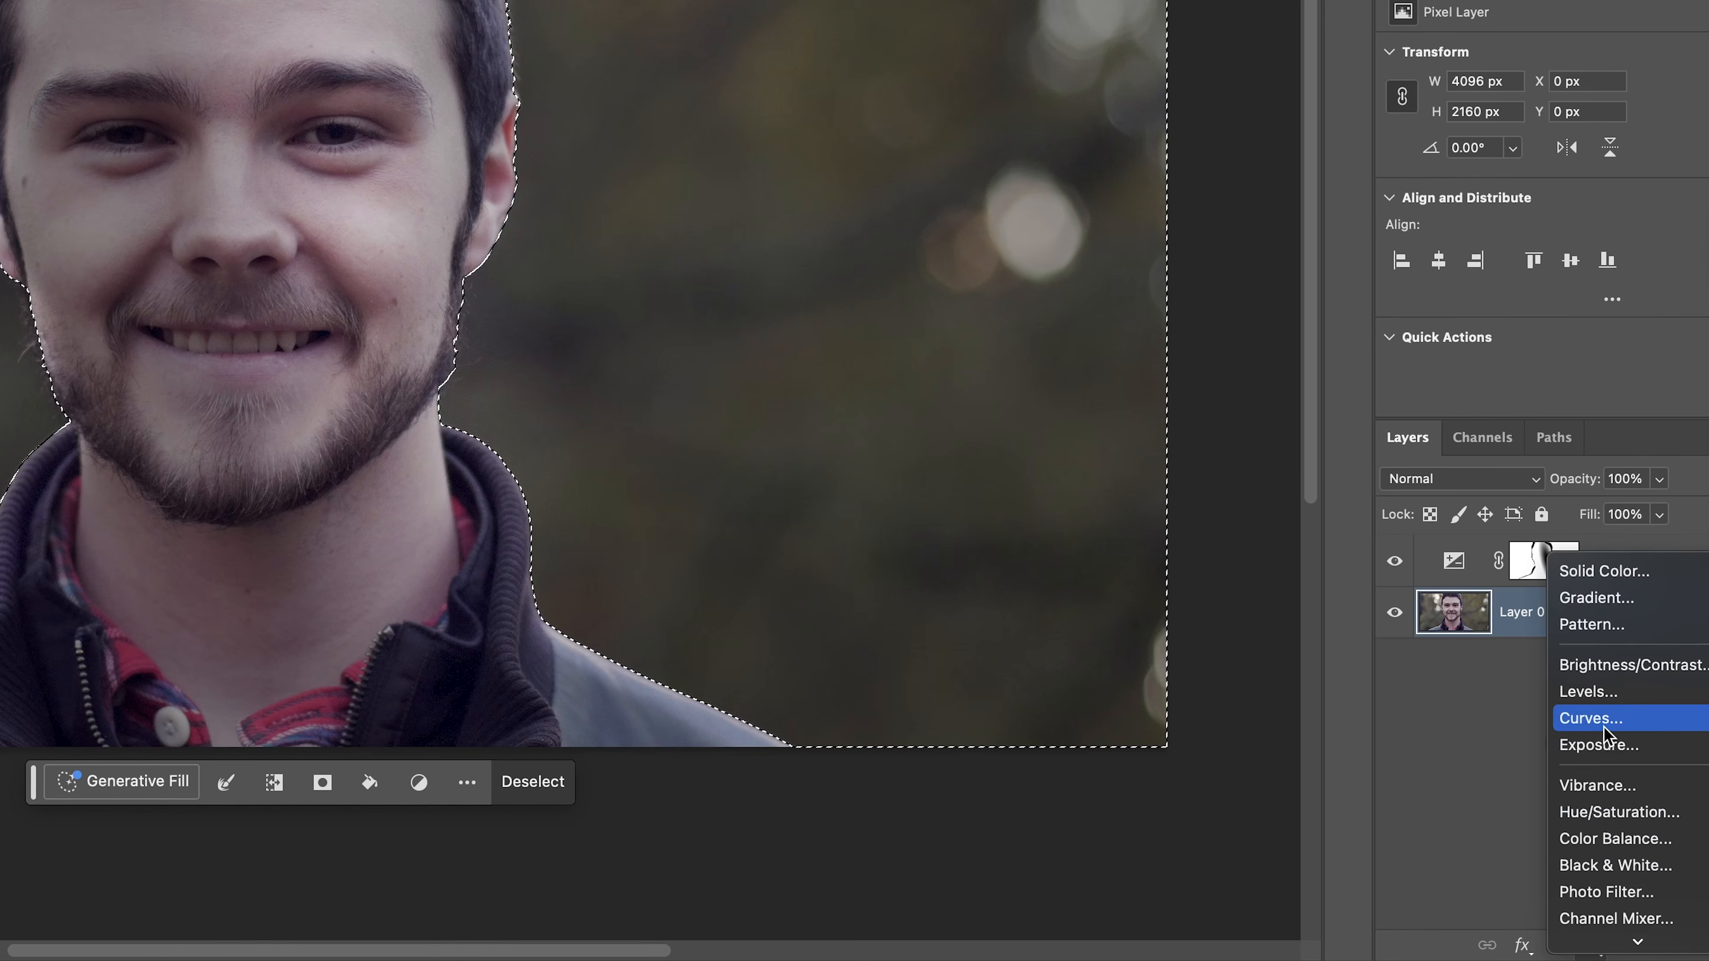
left_click(1592, 718)
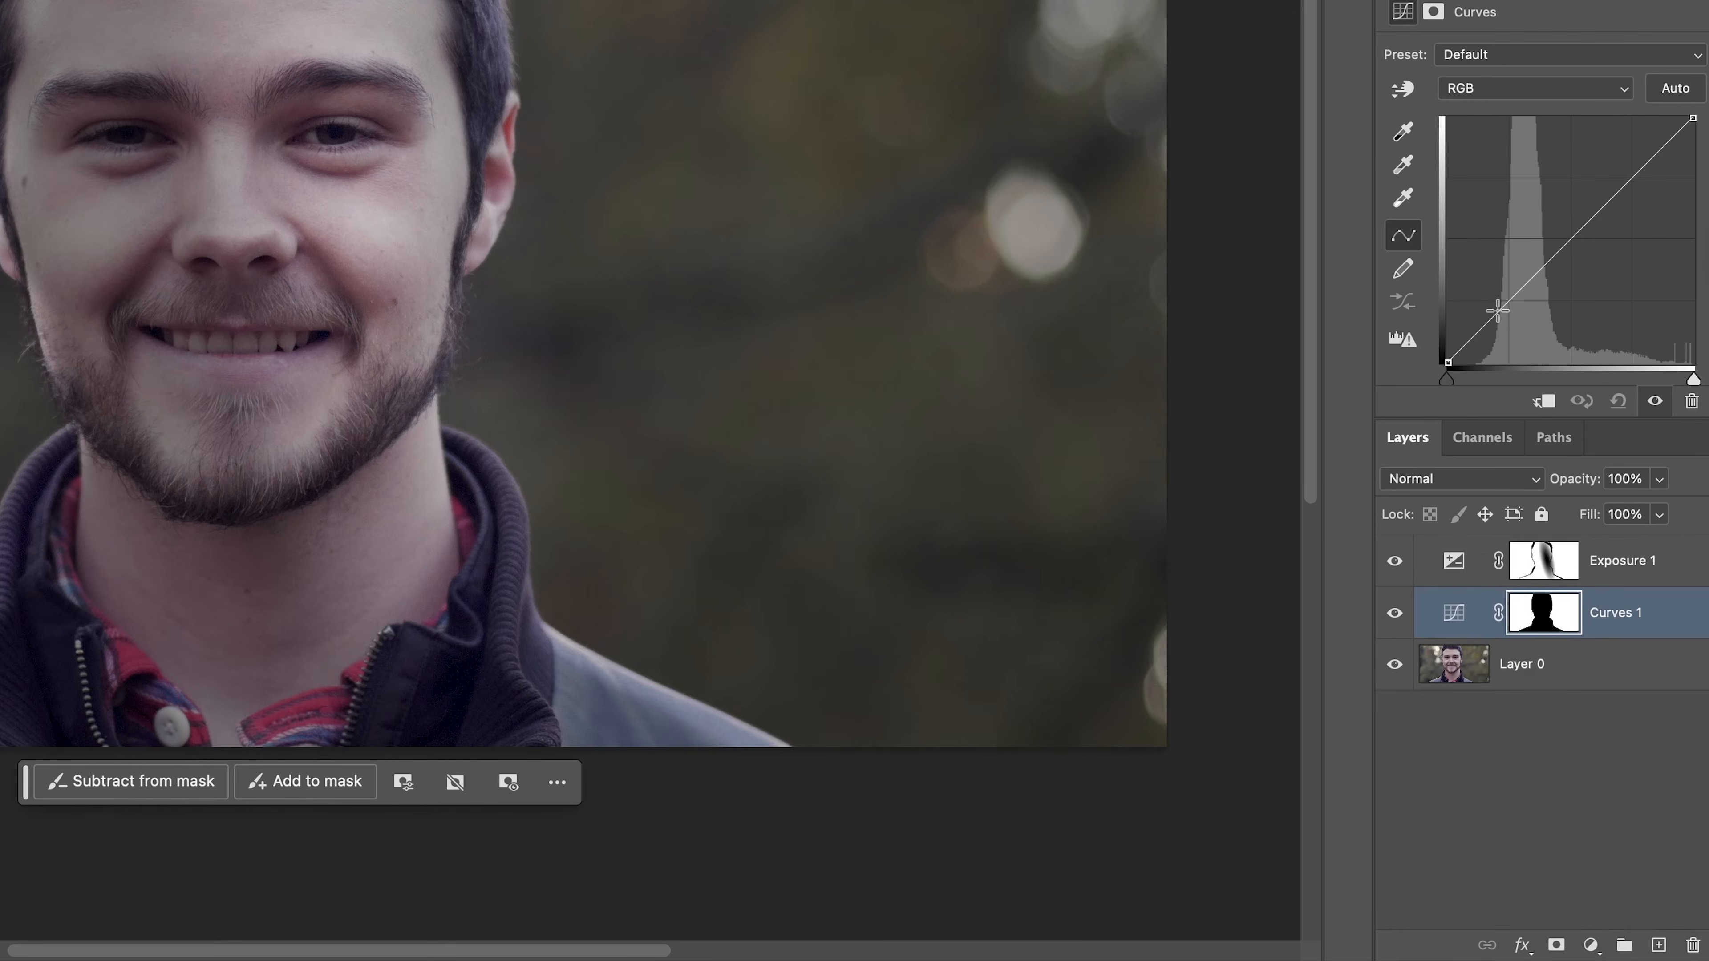
- Raise the RGB curve's midtones and highlights with two points to brighten the background and boost its contrast
left_click_drag(1497, 311, 1506, 219)
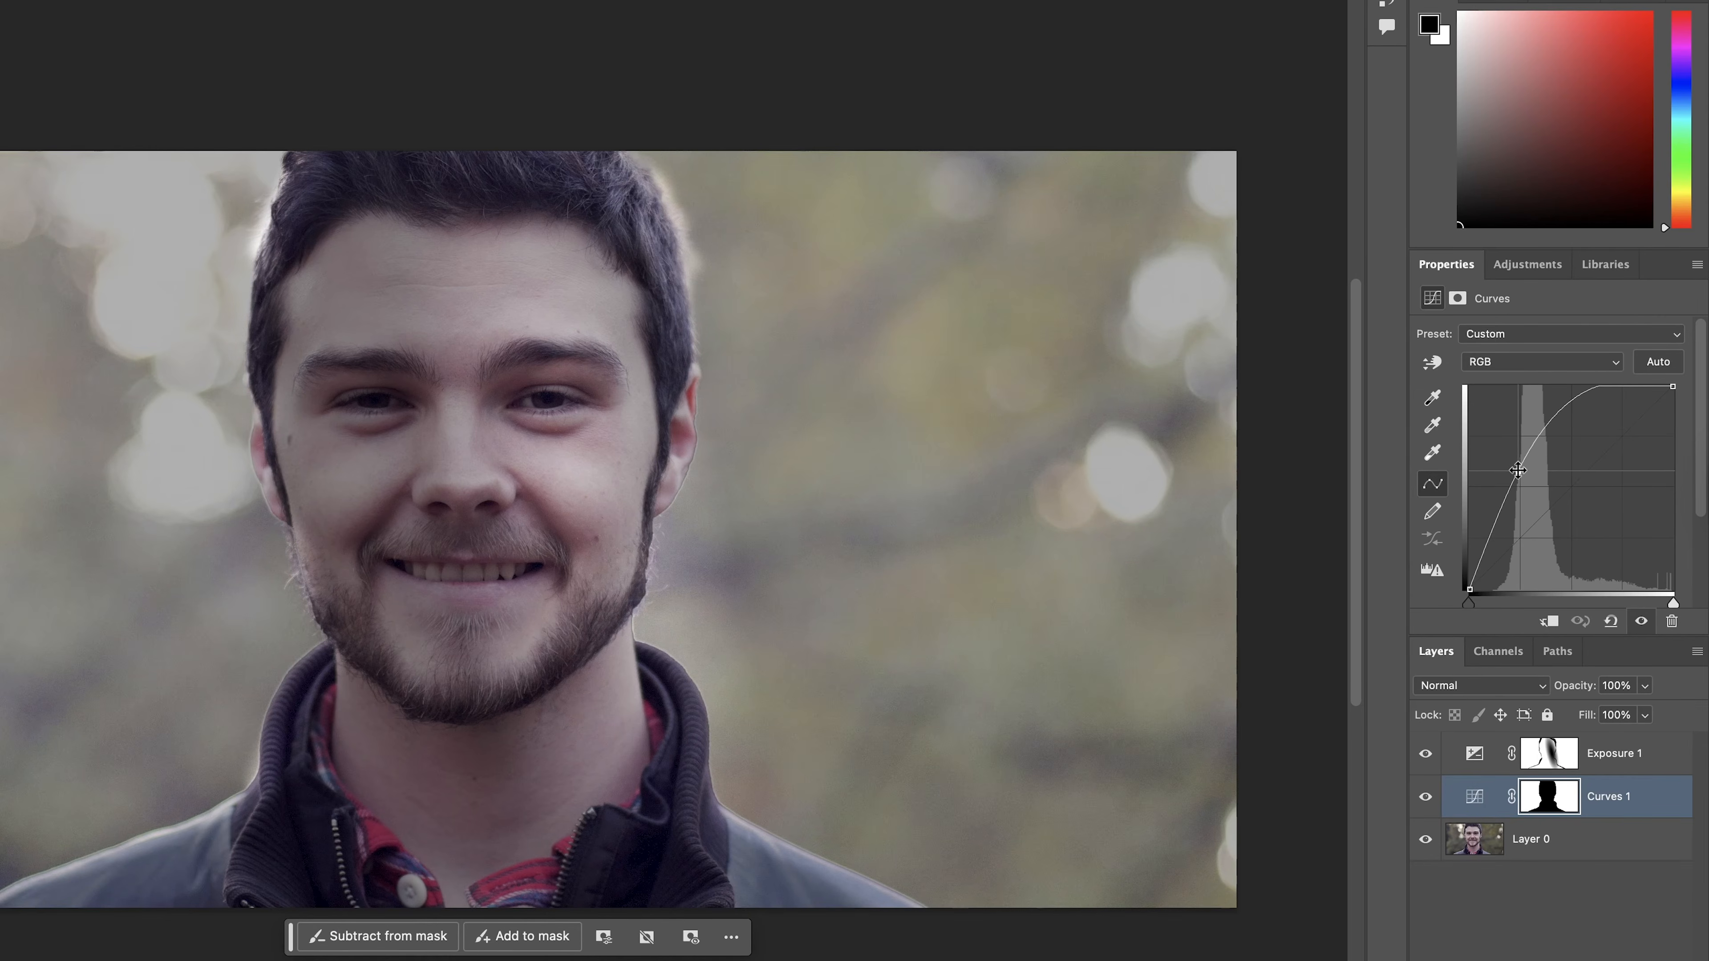
left_click_drag(1518, 469, 1520, 506)
mouse_move(1544, 456)
left_mouse_down()
mouse_move(1545, 479)
mouse_move(1544, 452)
left_mouse_up()
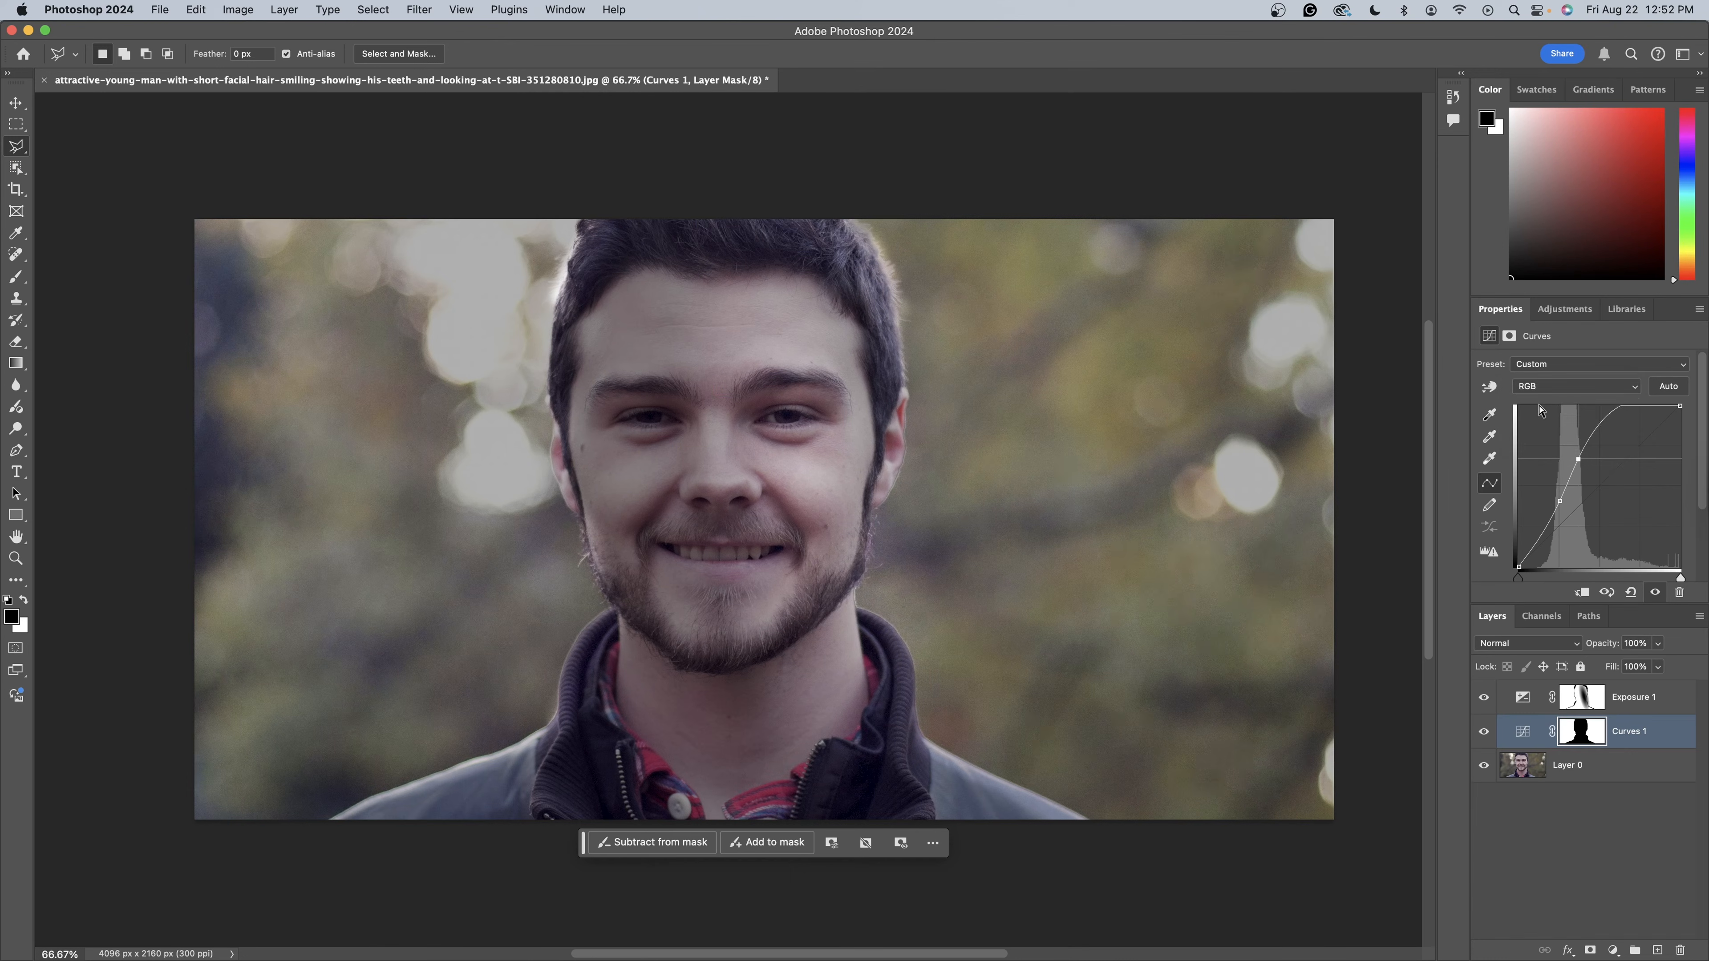
- Shape the Green channel curve with two points, slightly lifting the darker tones to give the background a subtle green tint
left_click(1544, 386)
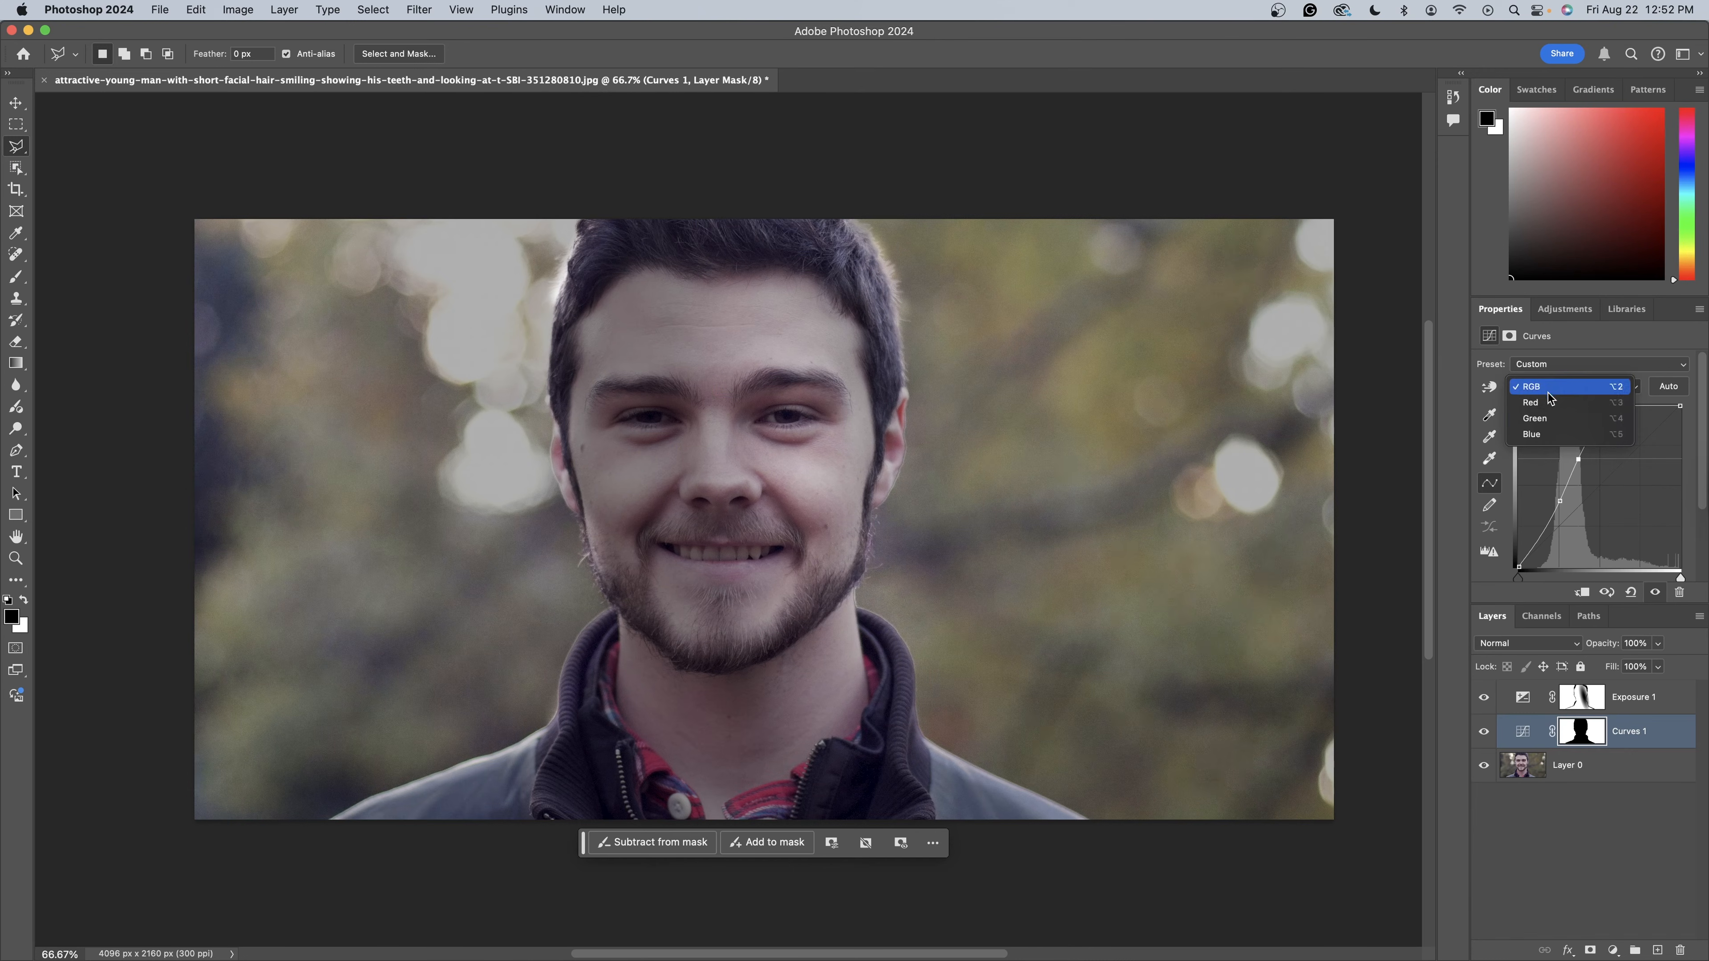
left_click(1547, 420)
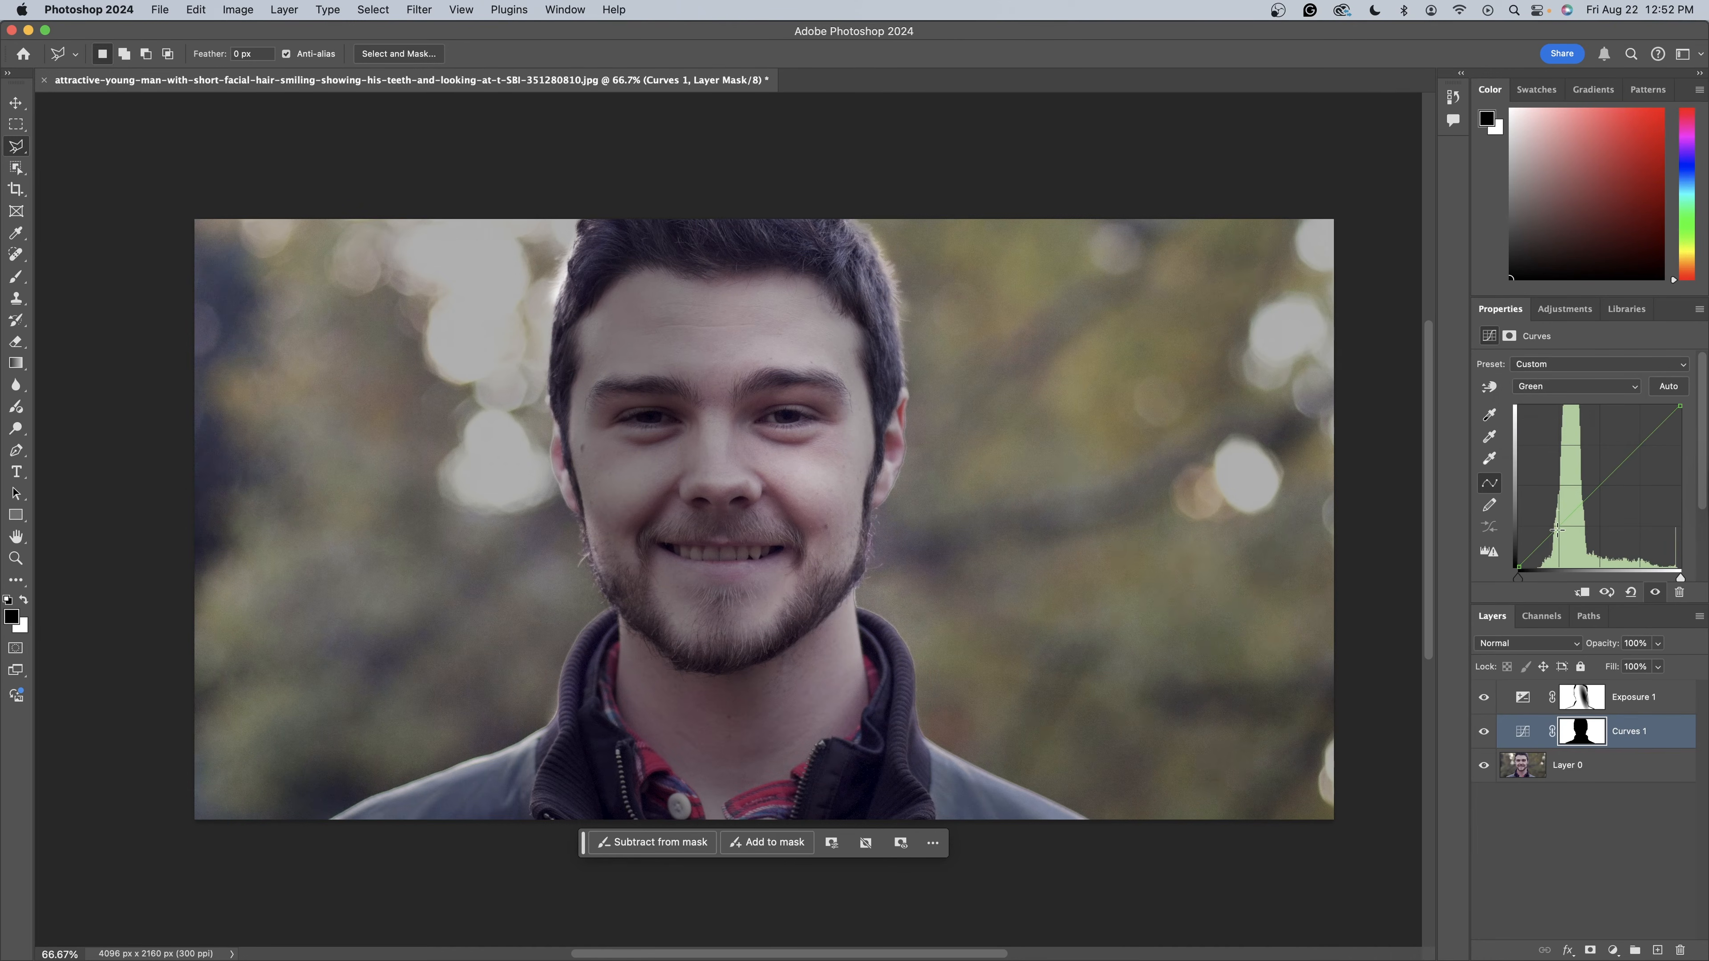
left_click_drag(1556, 514, 1558, 513)
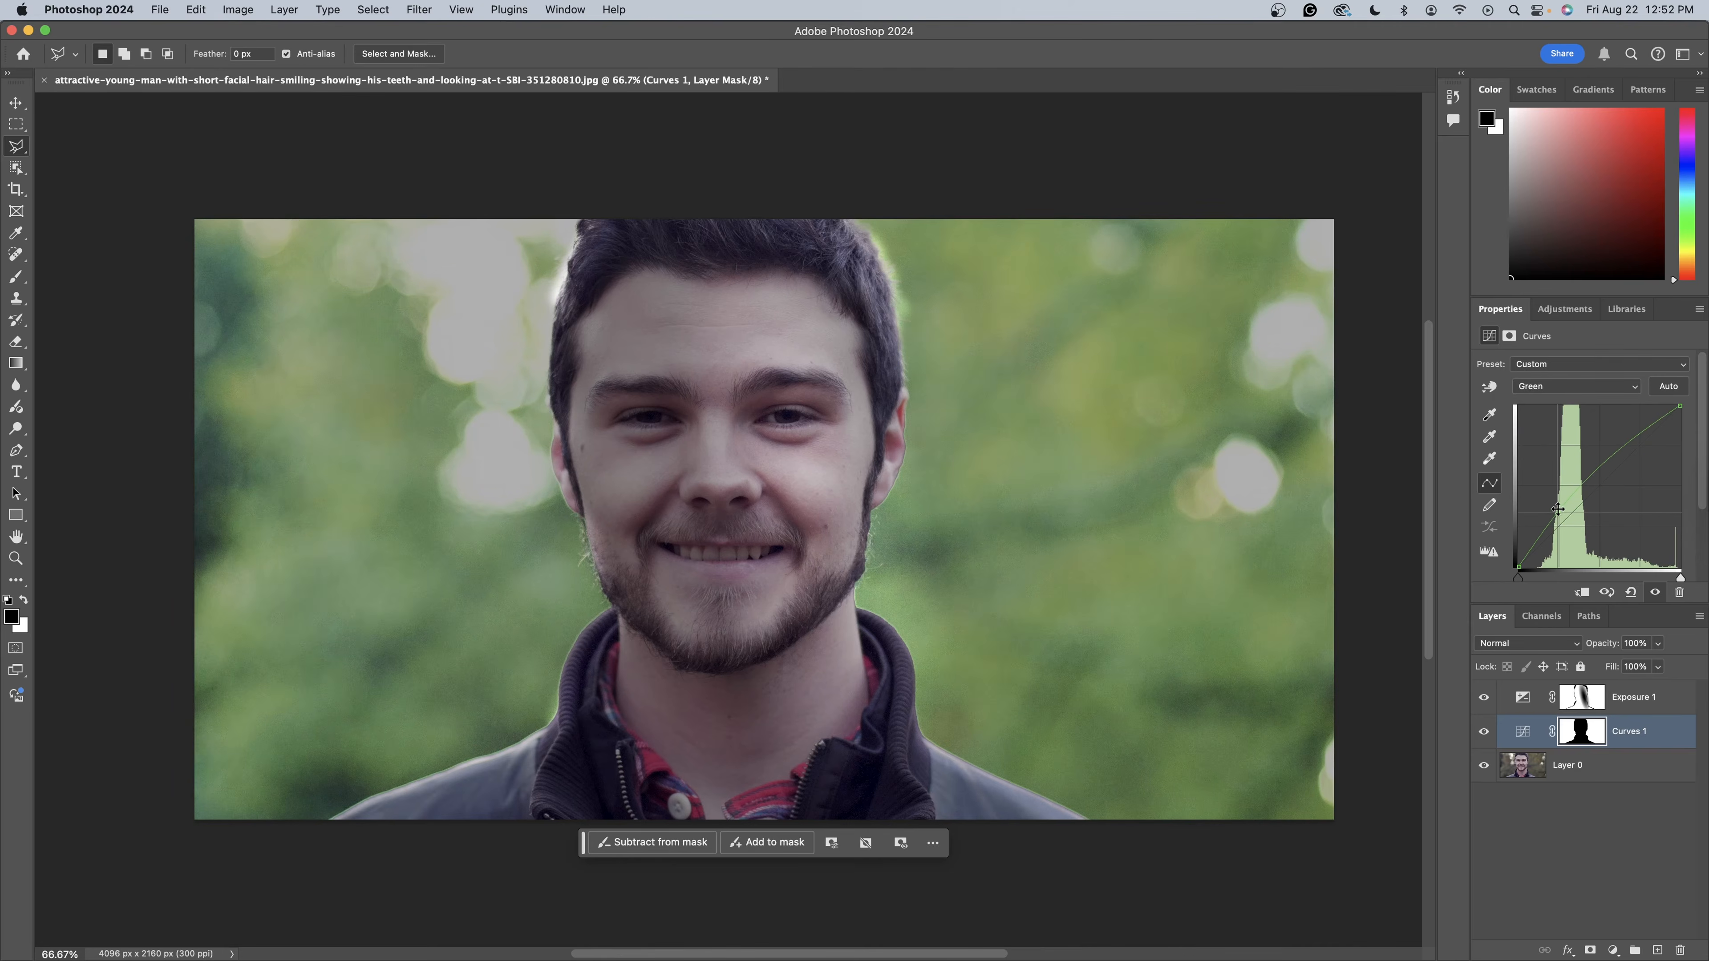
left_click_drag(1558, 517, 1558, 520)
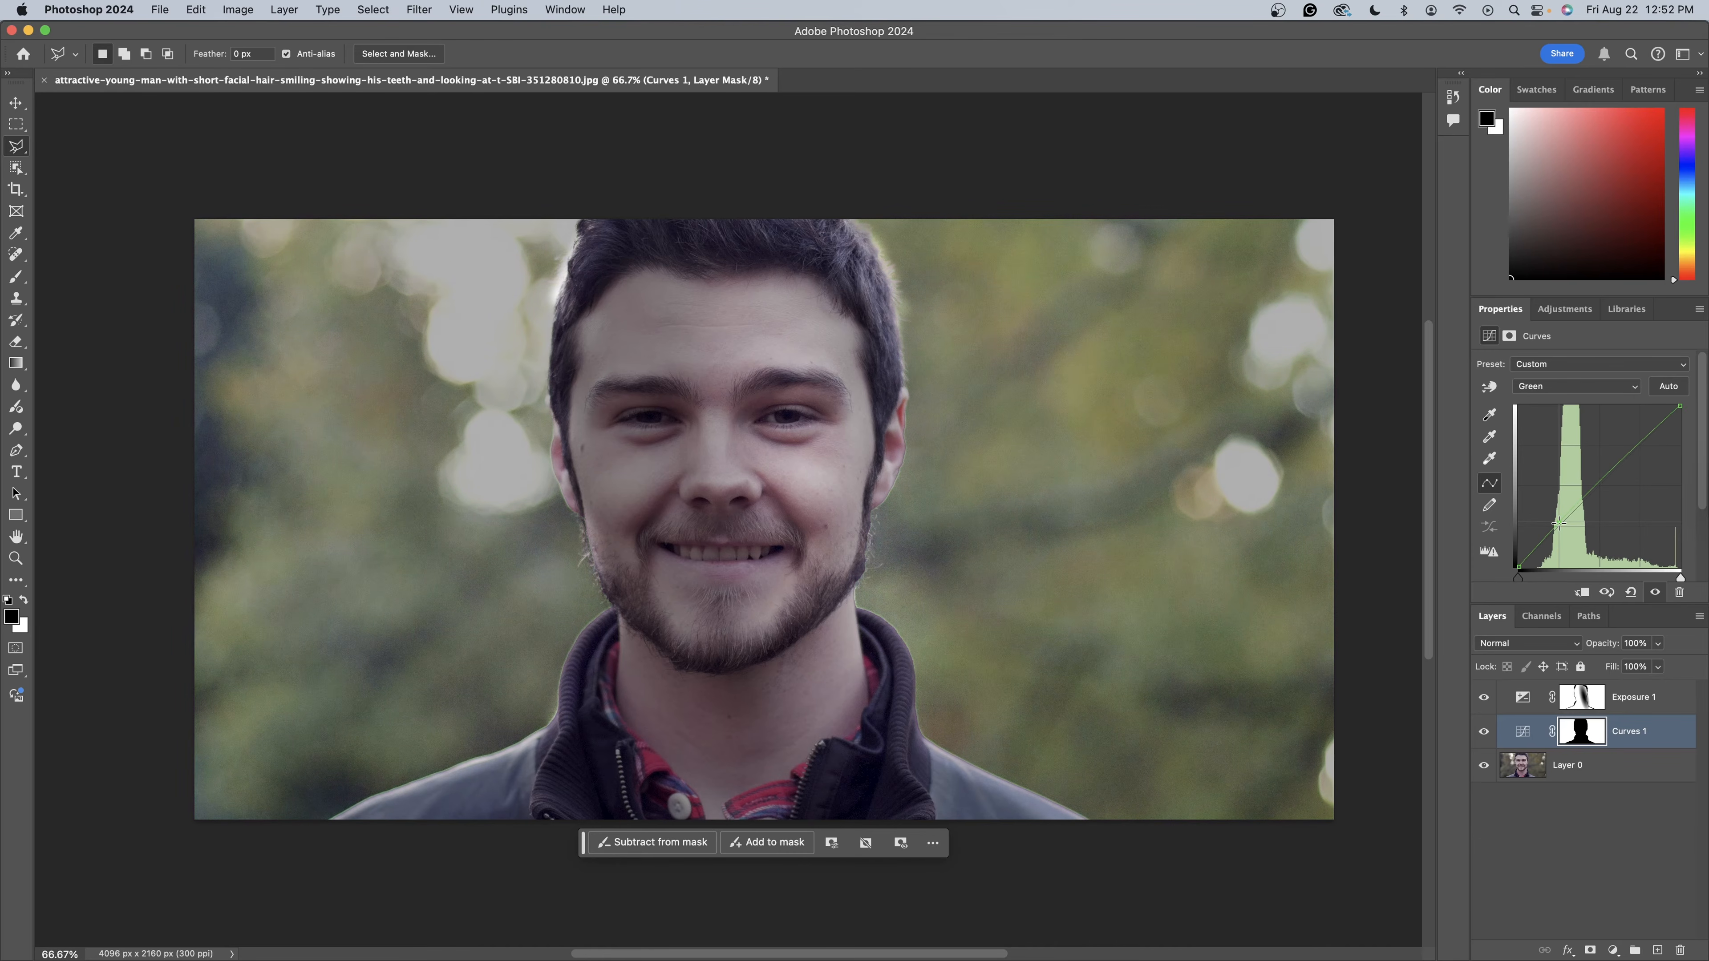
left_click(1574, 506)
left_click_drag(1584, 496, 1583, 499)
scroll(1218, 564, "down", 1)
scroll(1219, 564, "left", 1)
scroll(1220, 564, "right", 1)
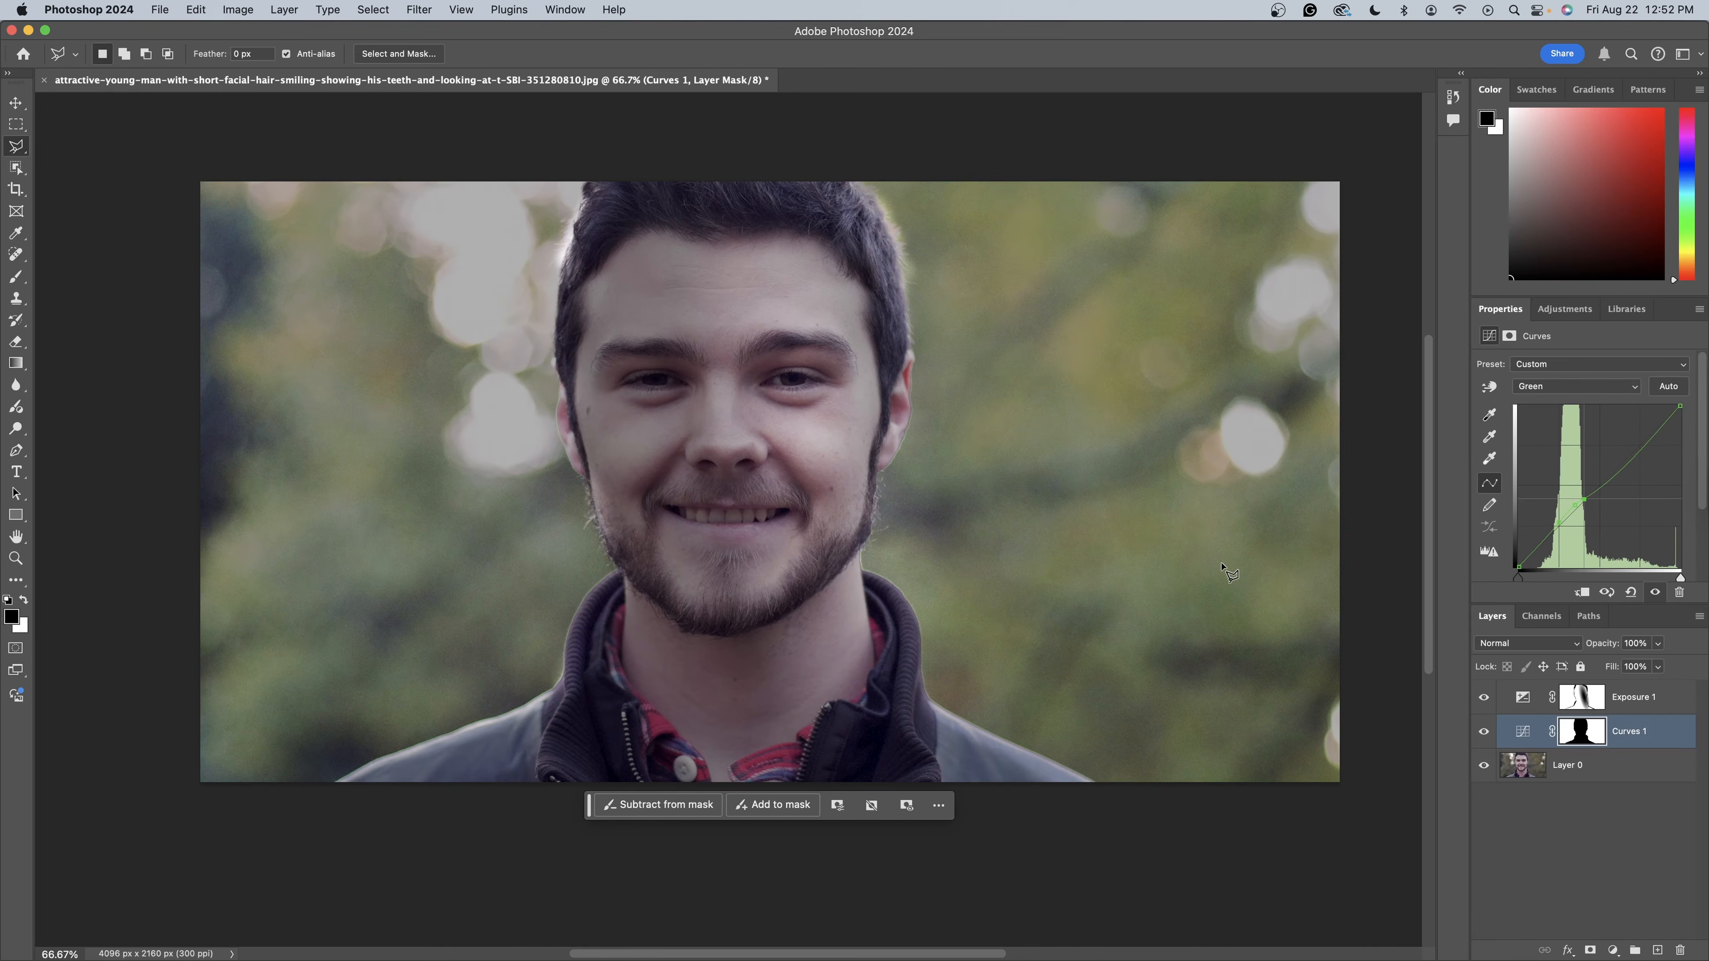
scroll(1220, 565, "up", 1)
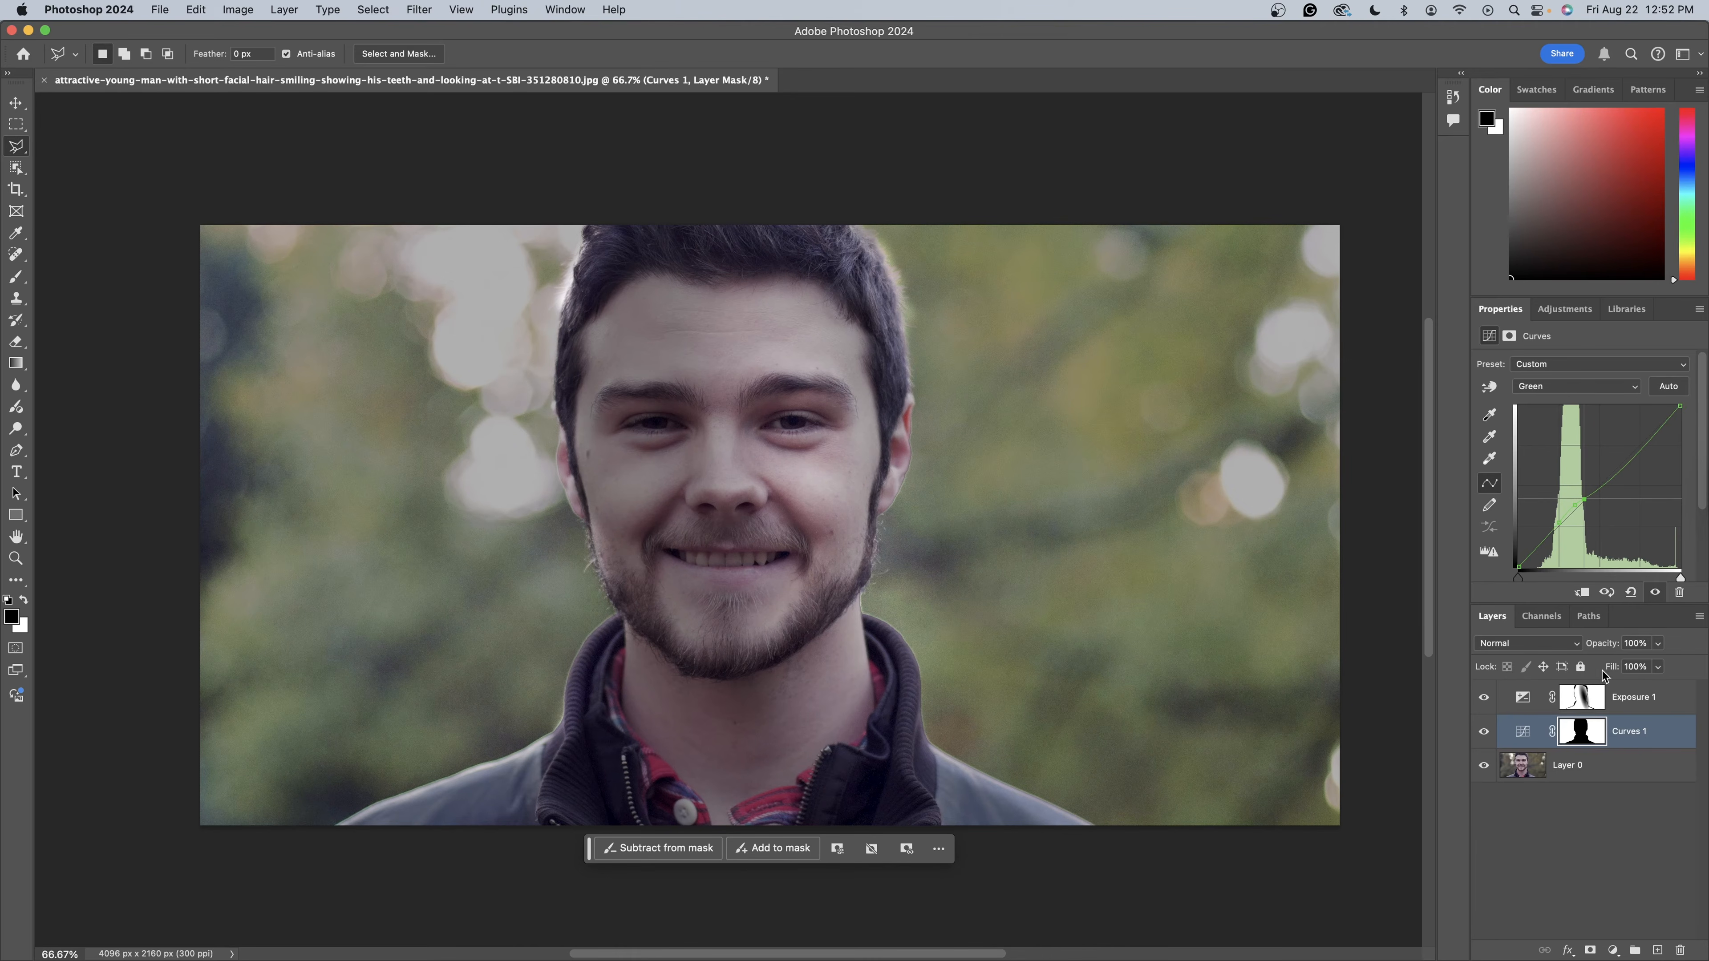
- With the Exposure 1 layer active, outline the left half of the face, neck and background with the Polygonal Lasso
left_click(1622, 706)
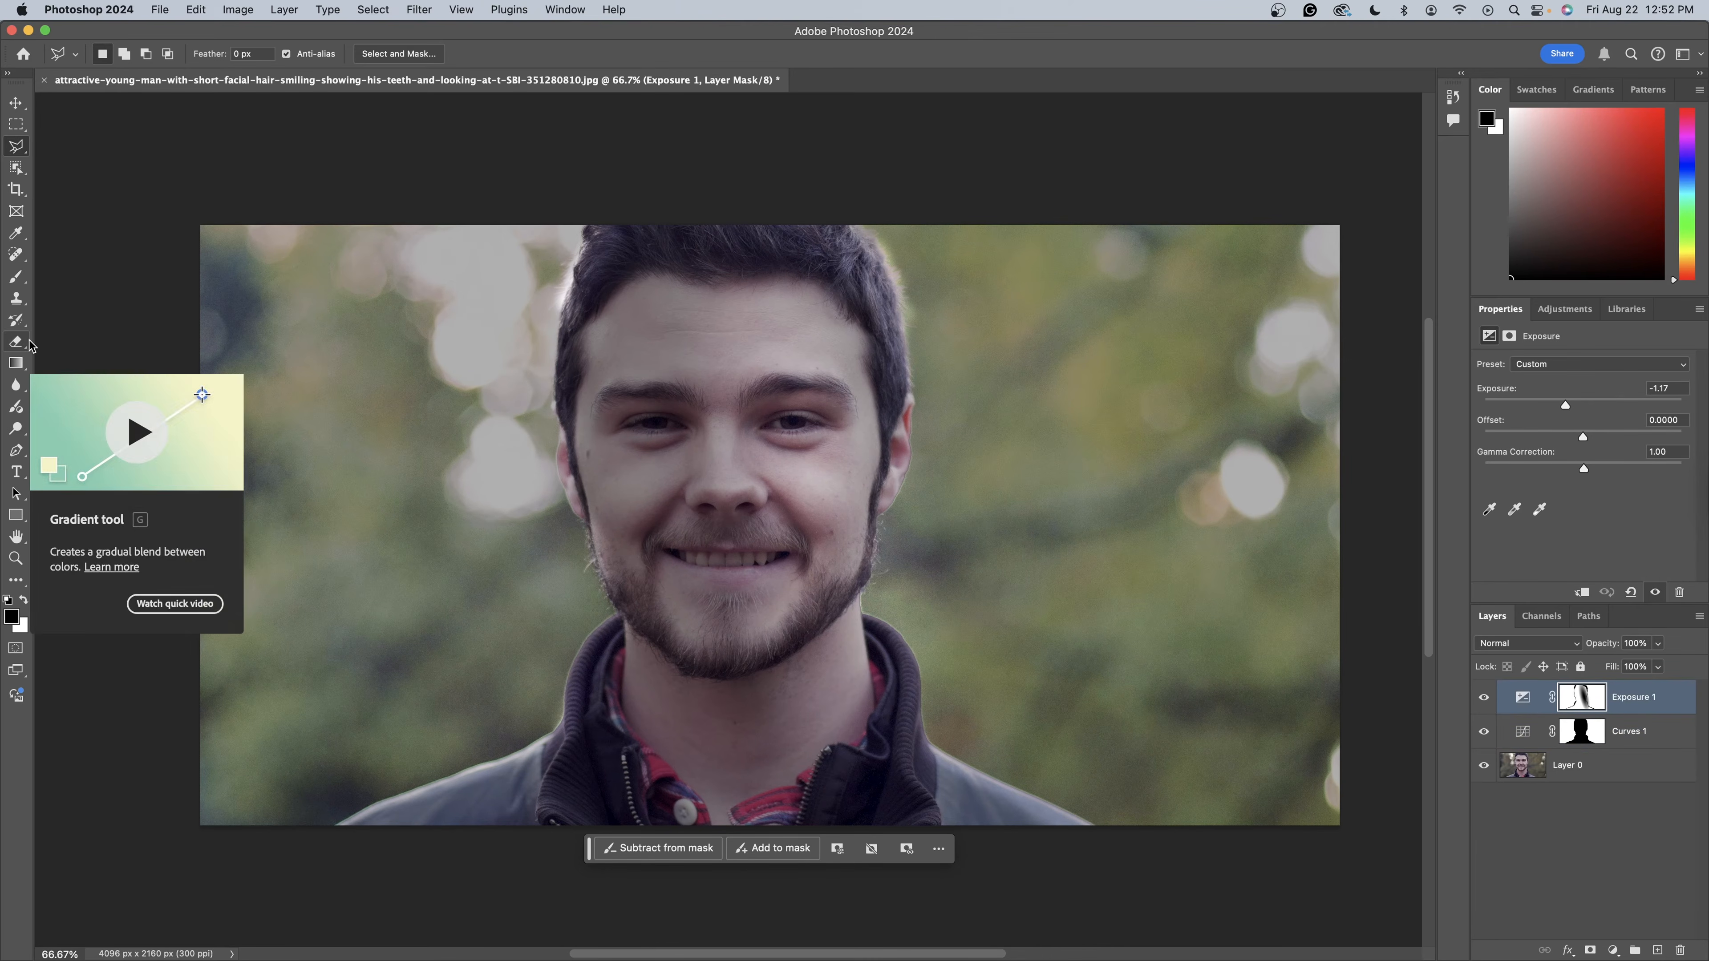
scroll(210, 202, "down", 3)
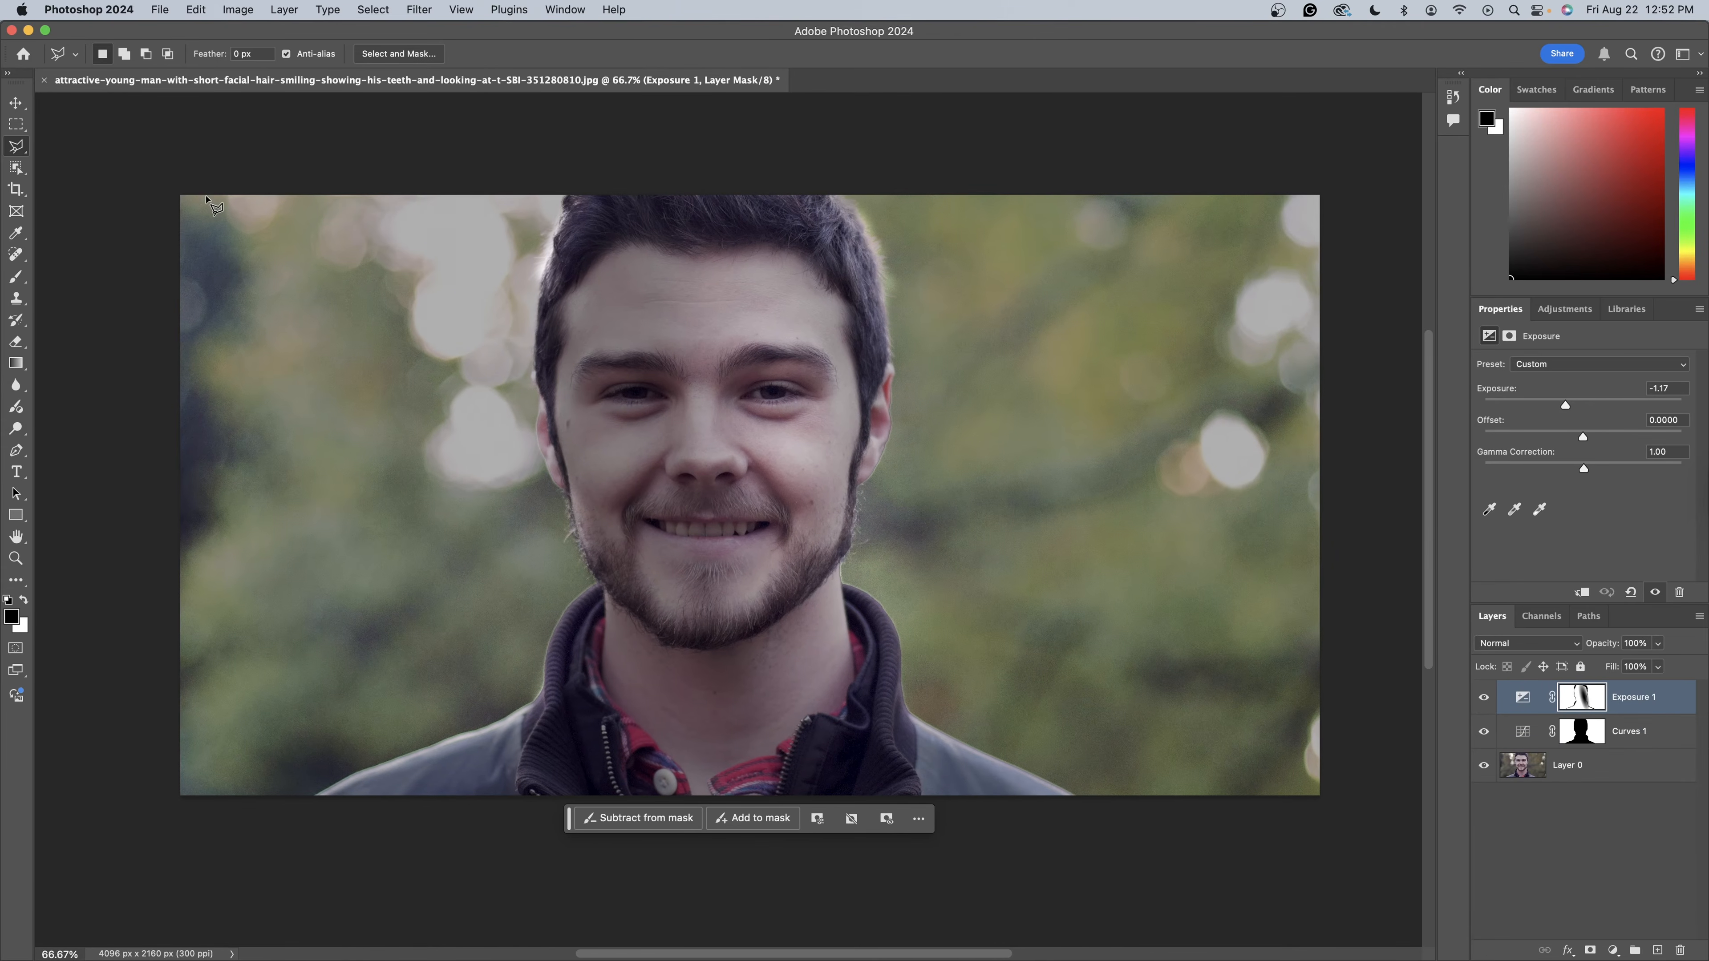
right_click(16, 145)
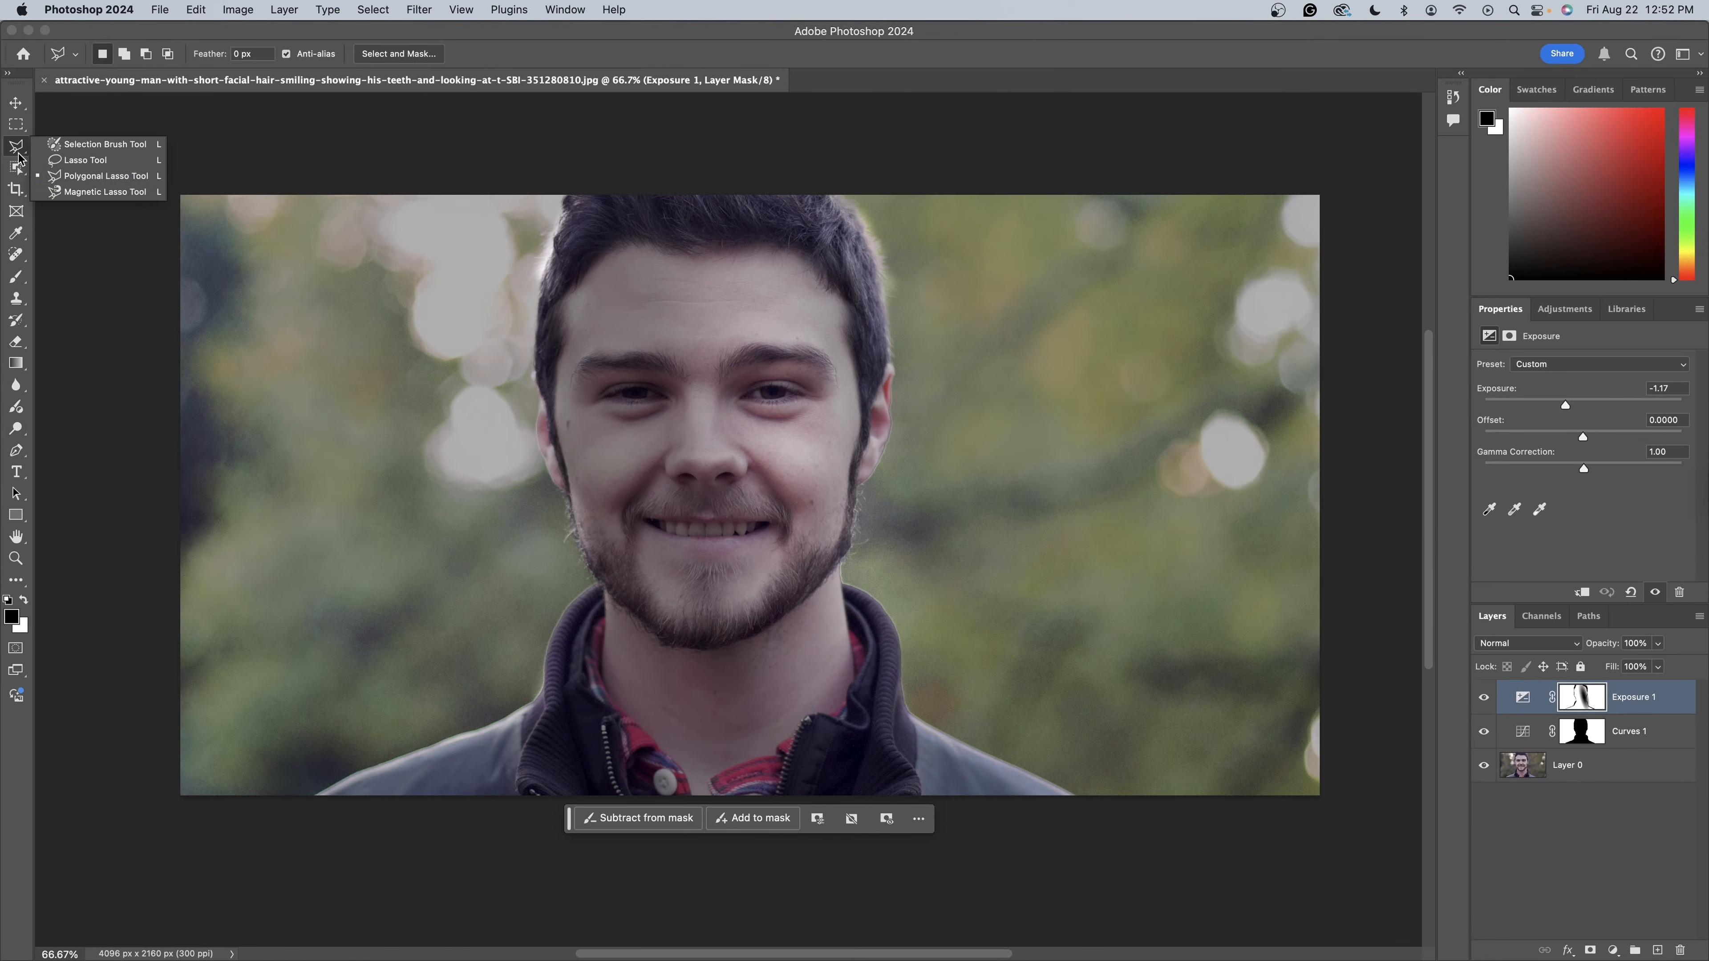
left_click(88, 176)
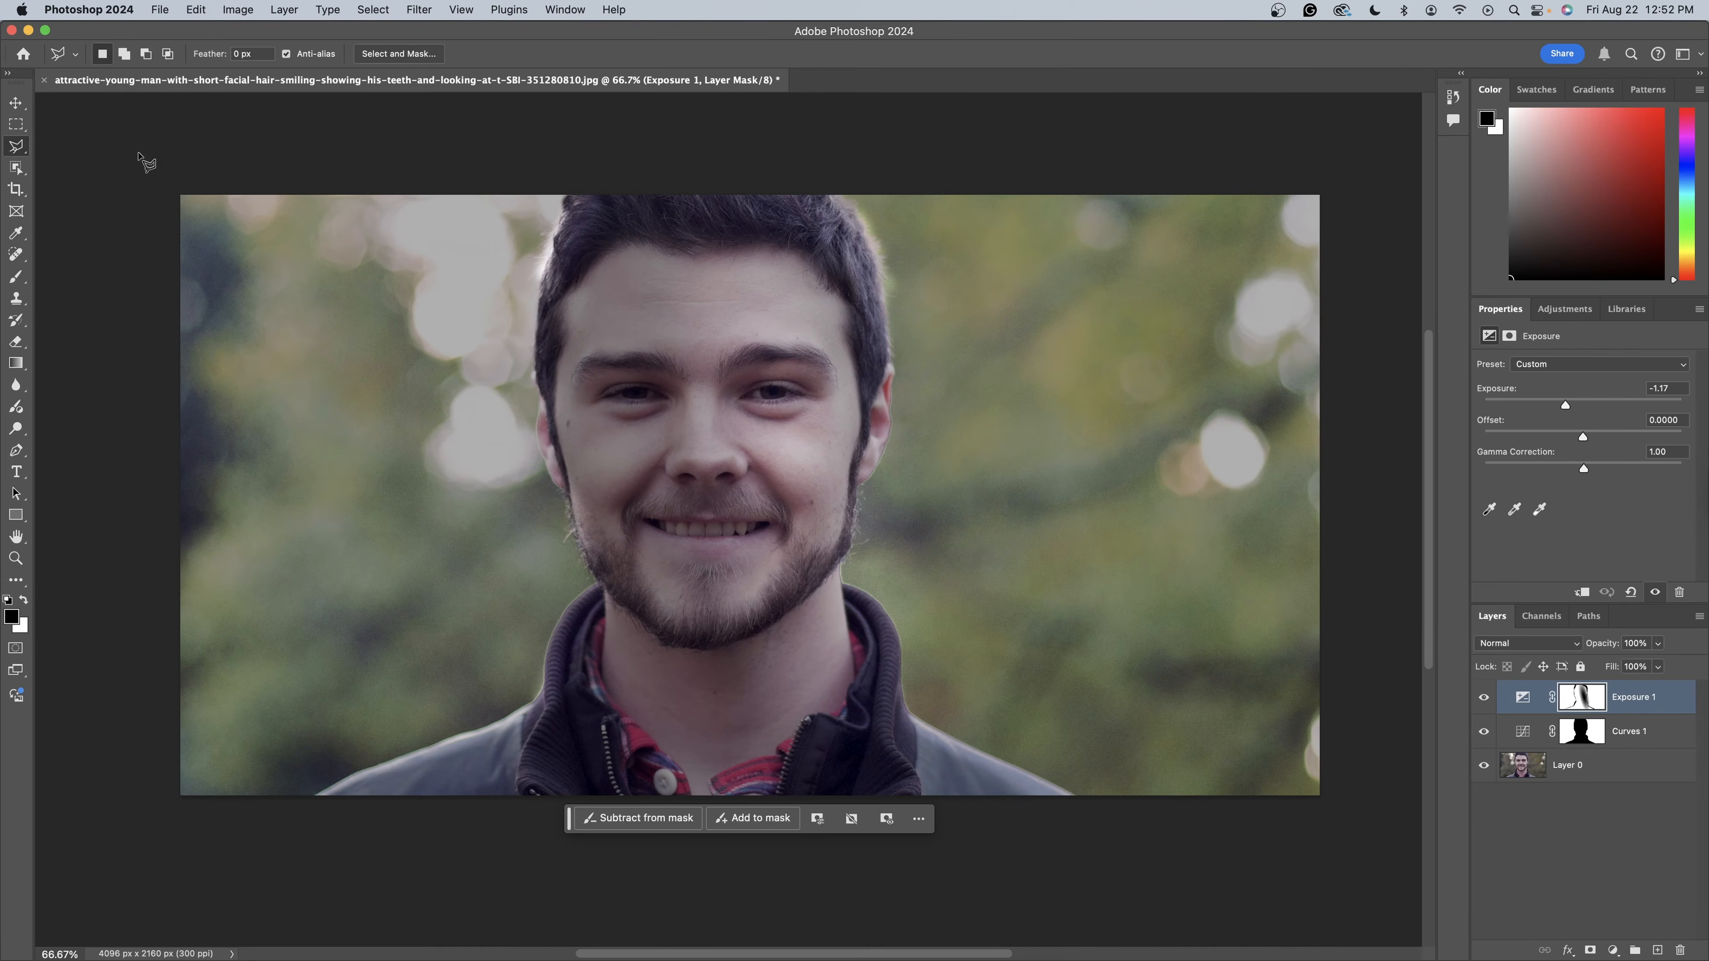
scroll(142, 161, "left", 2)
left_click(128, 119)
left_click(811, 144)
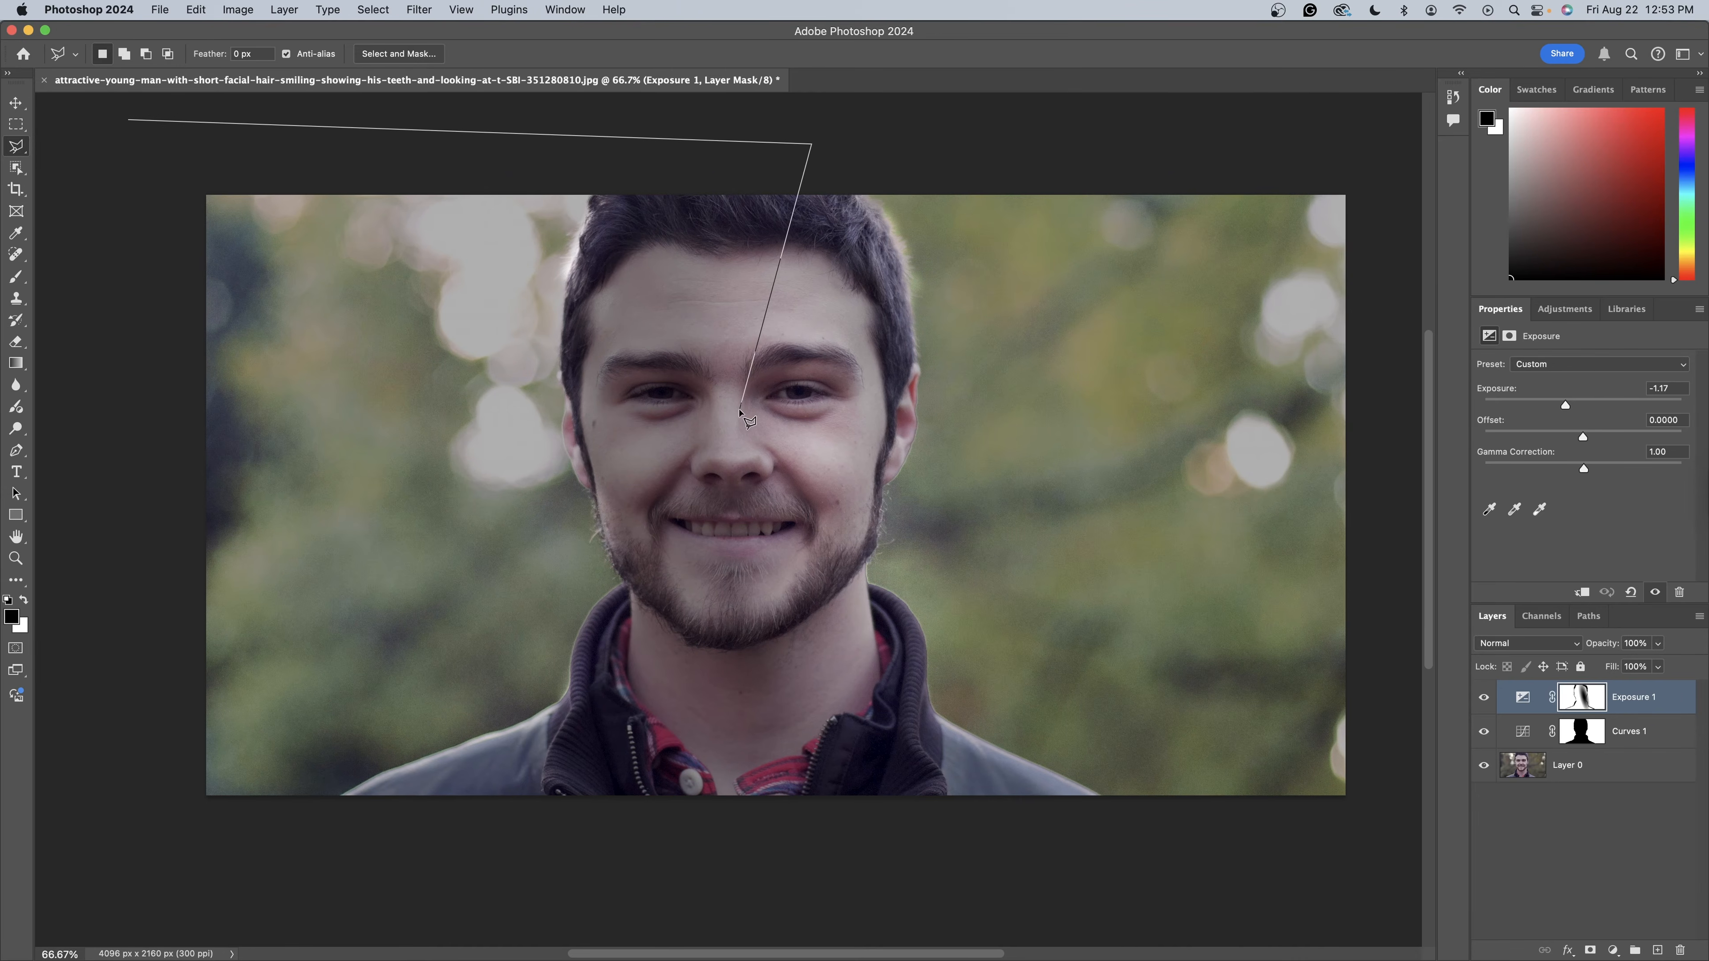
left_click(739, 410)
scroll(739, 409, "down", 1)
left_click(772, 467)
left_click(769, 586)
left_click(758, 693)
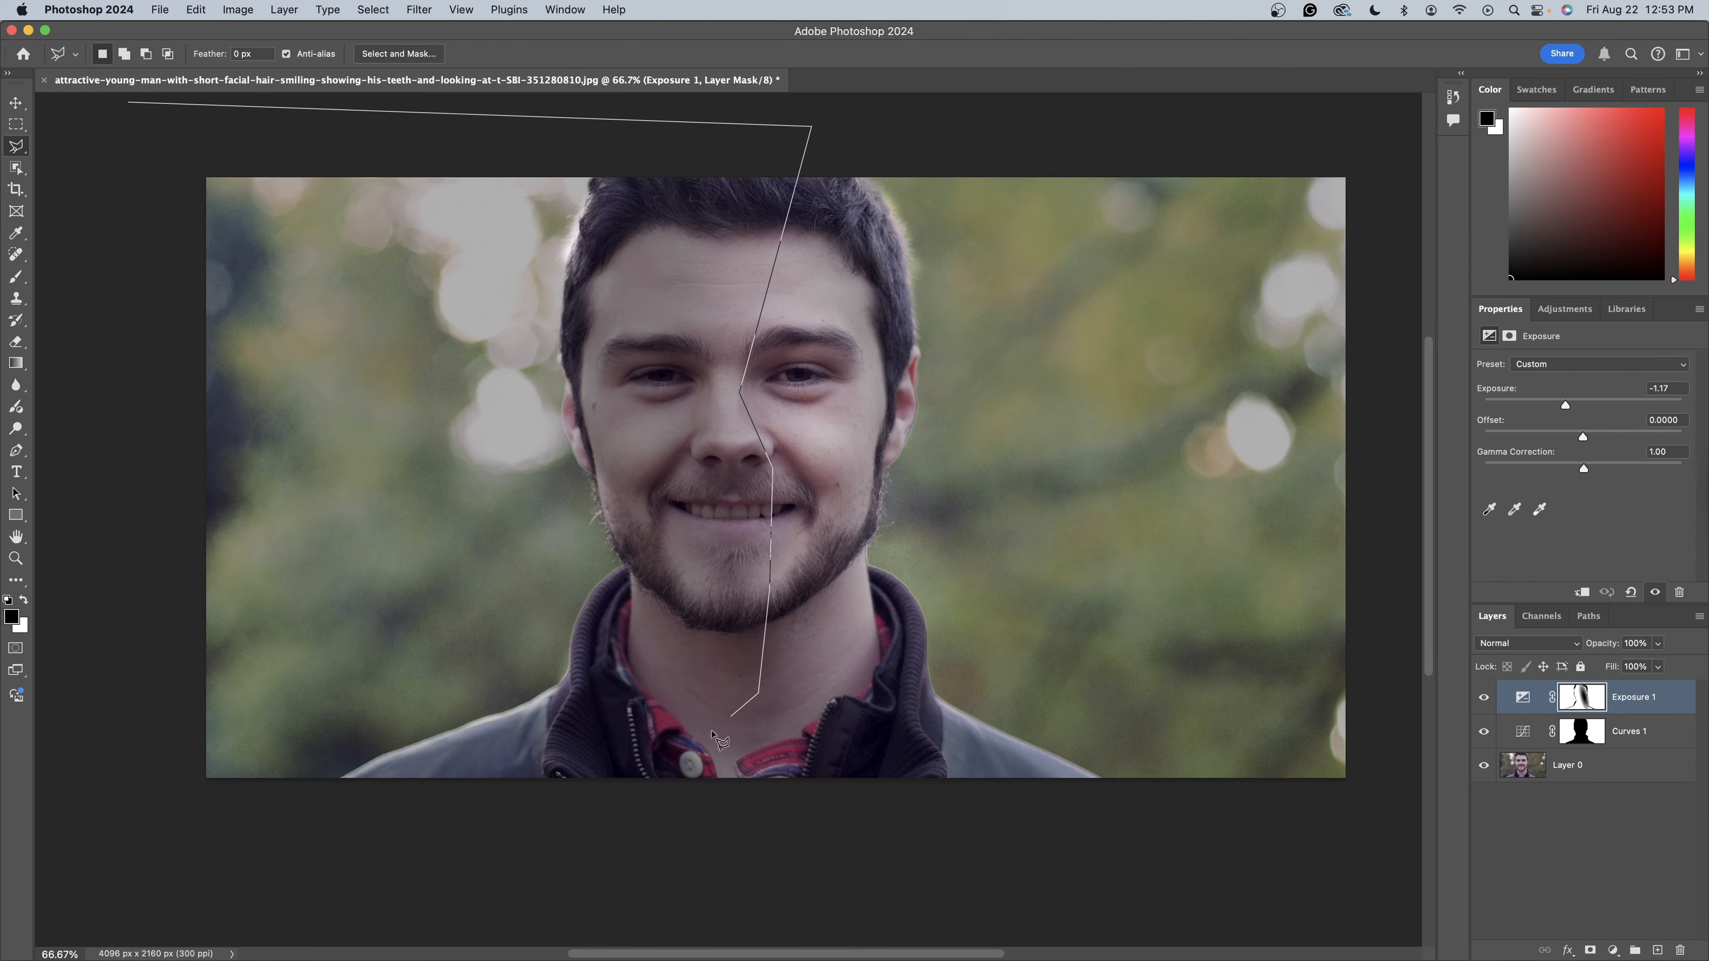
left_click(699, 742)
left_click(462, 886)
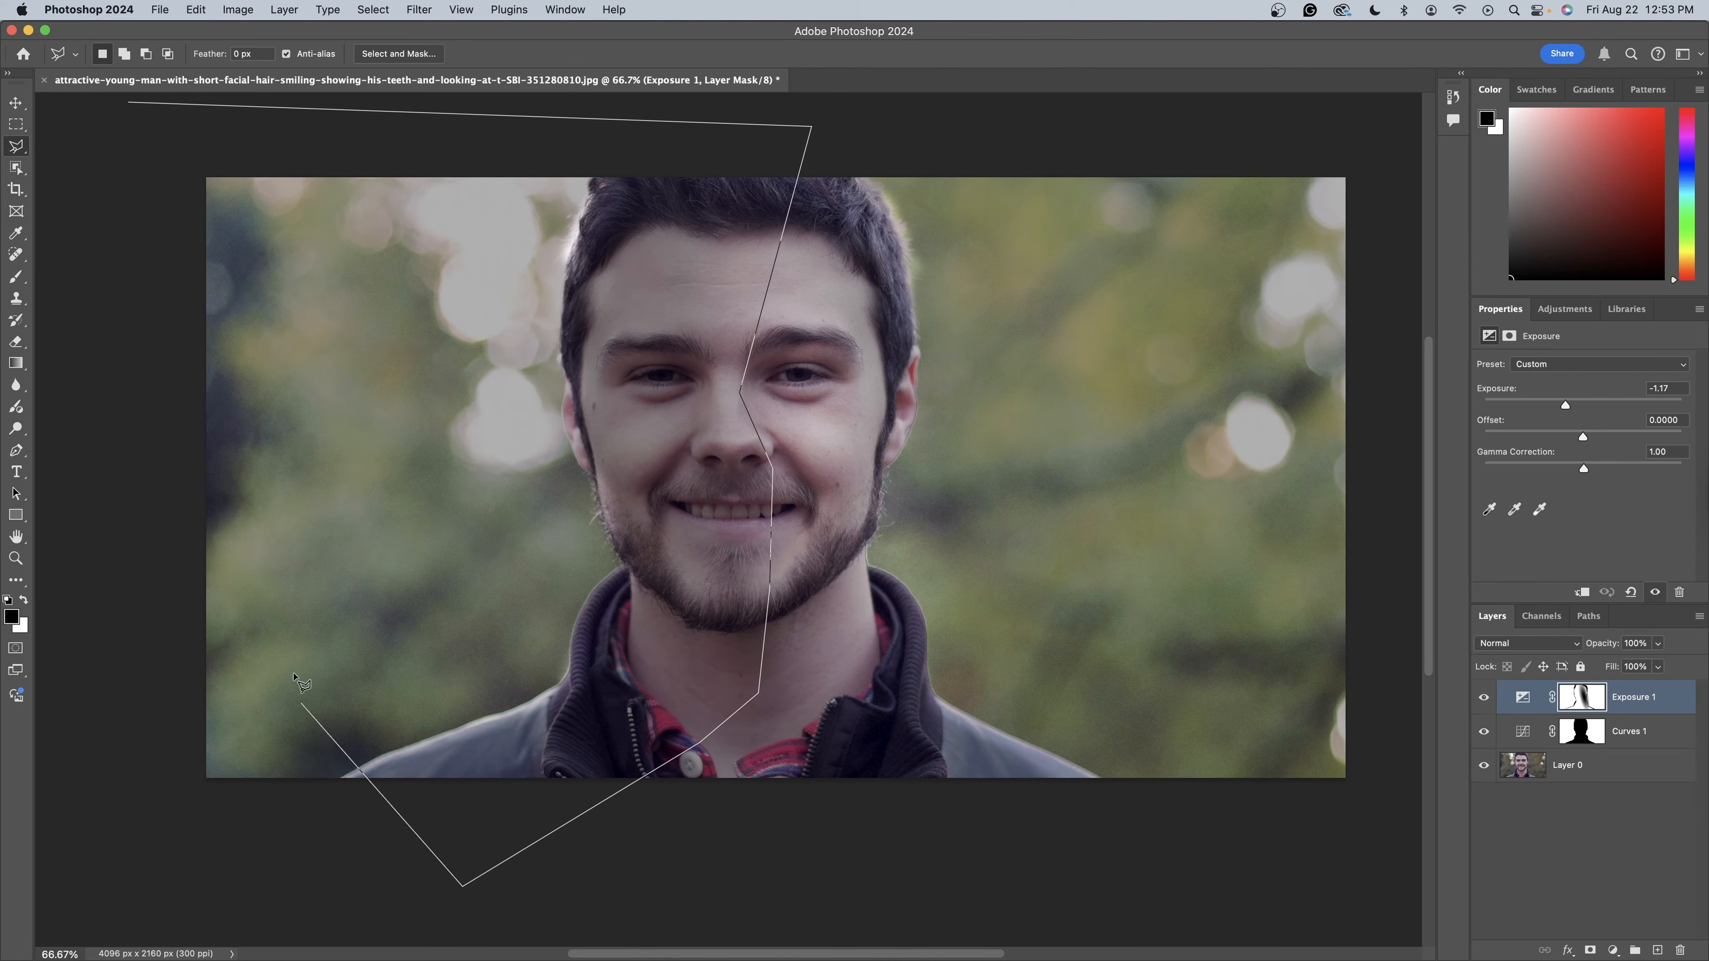
scroll(153, 427, "left", 5)
left_click(164, 217)
left_click(255, 104)
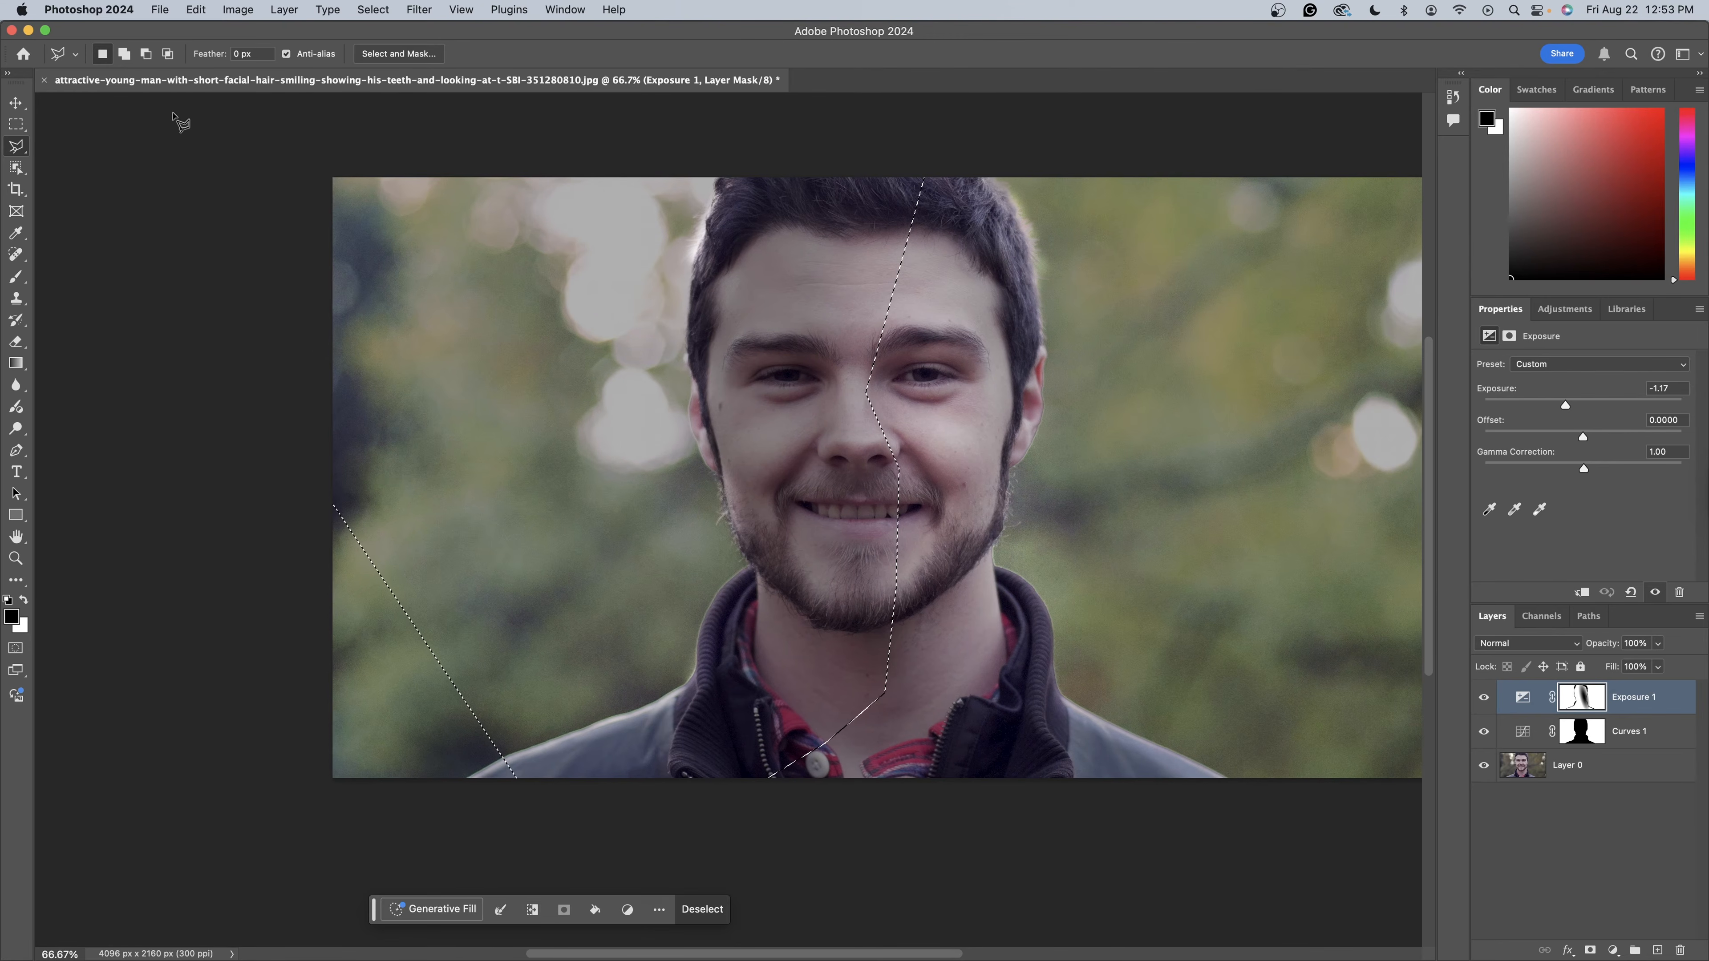
- Add a Curves adjustment layer masked to the selection and raise its RGB curve's midtones strongly to overbrighten that side
scroll(231, 171, "up", 2)
scroll(230, 171, "right", 2)
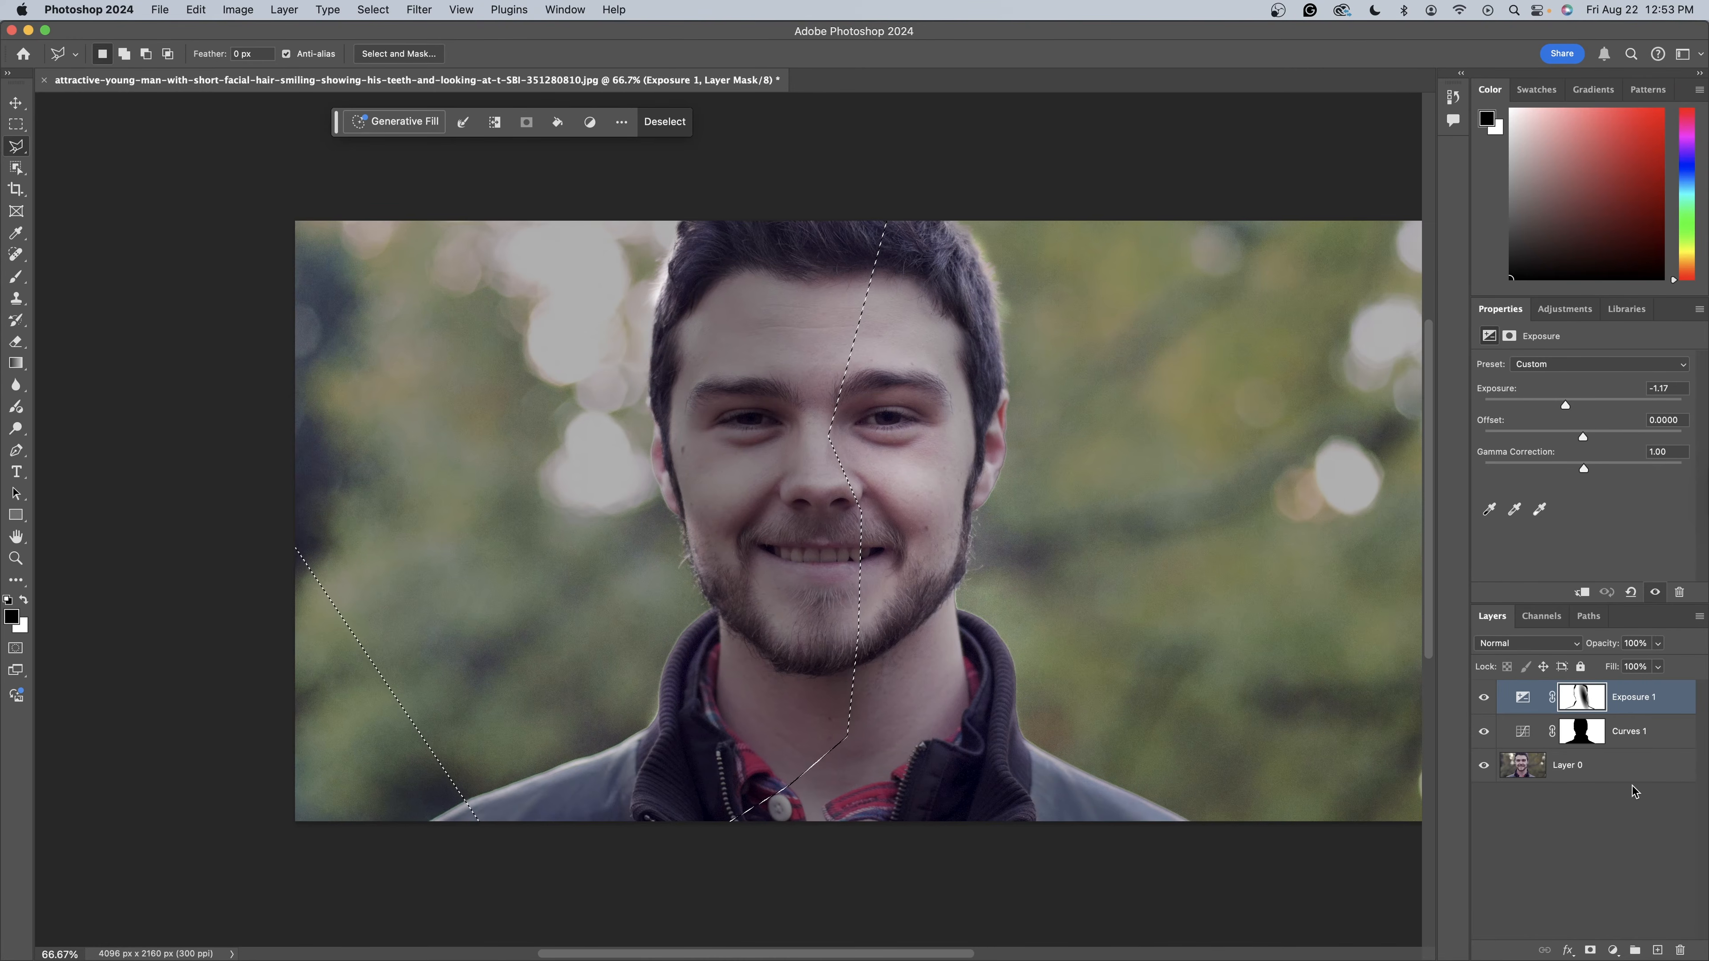
left_click(1613, 949)
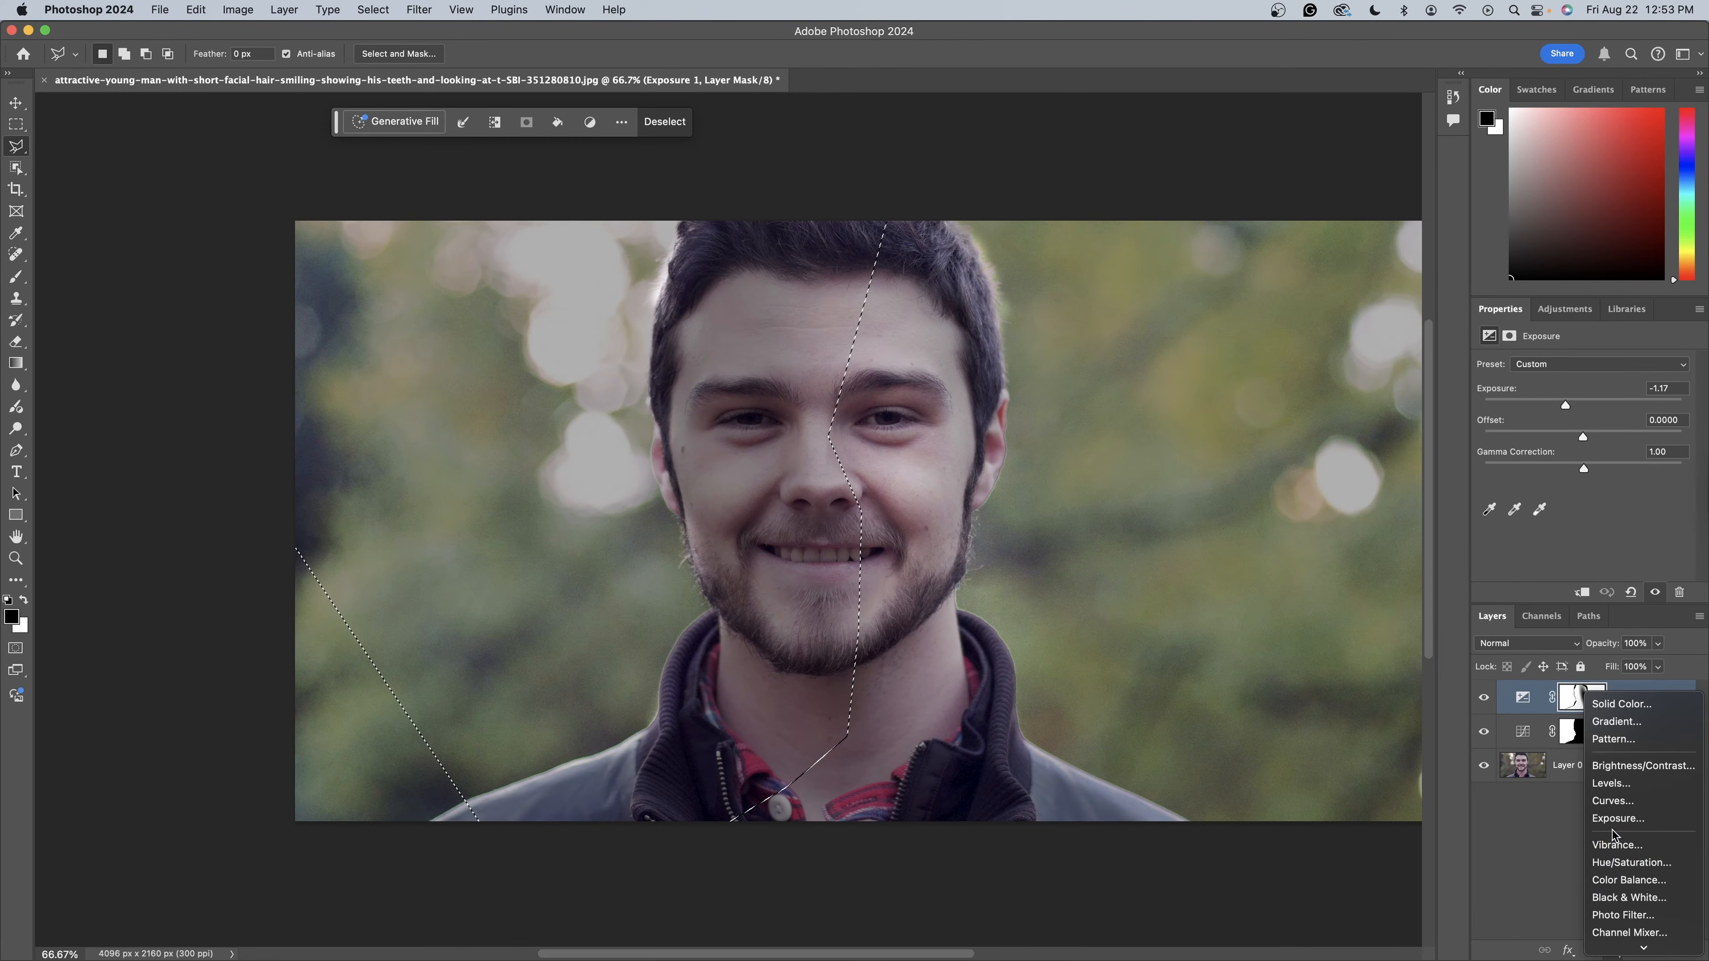
left_click(1612, 800)
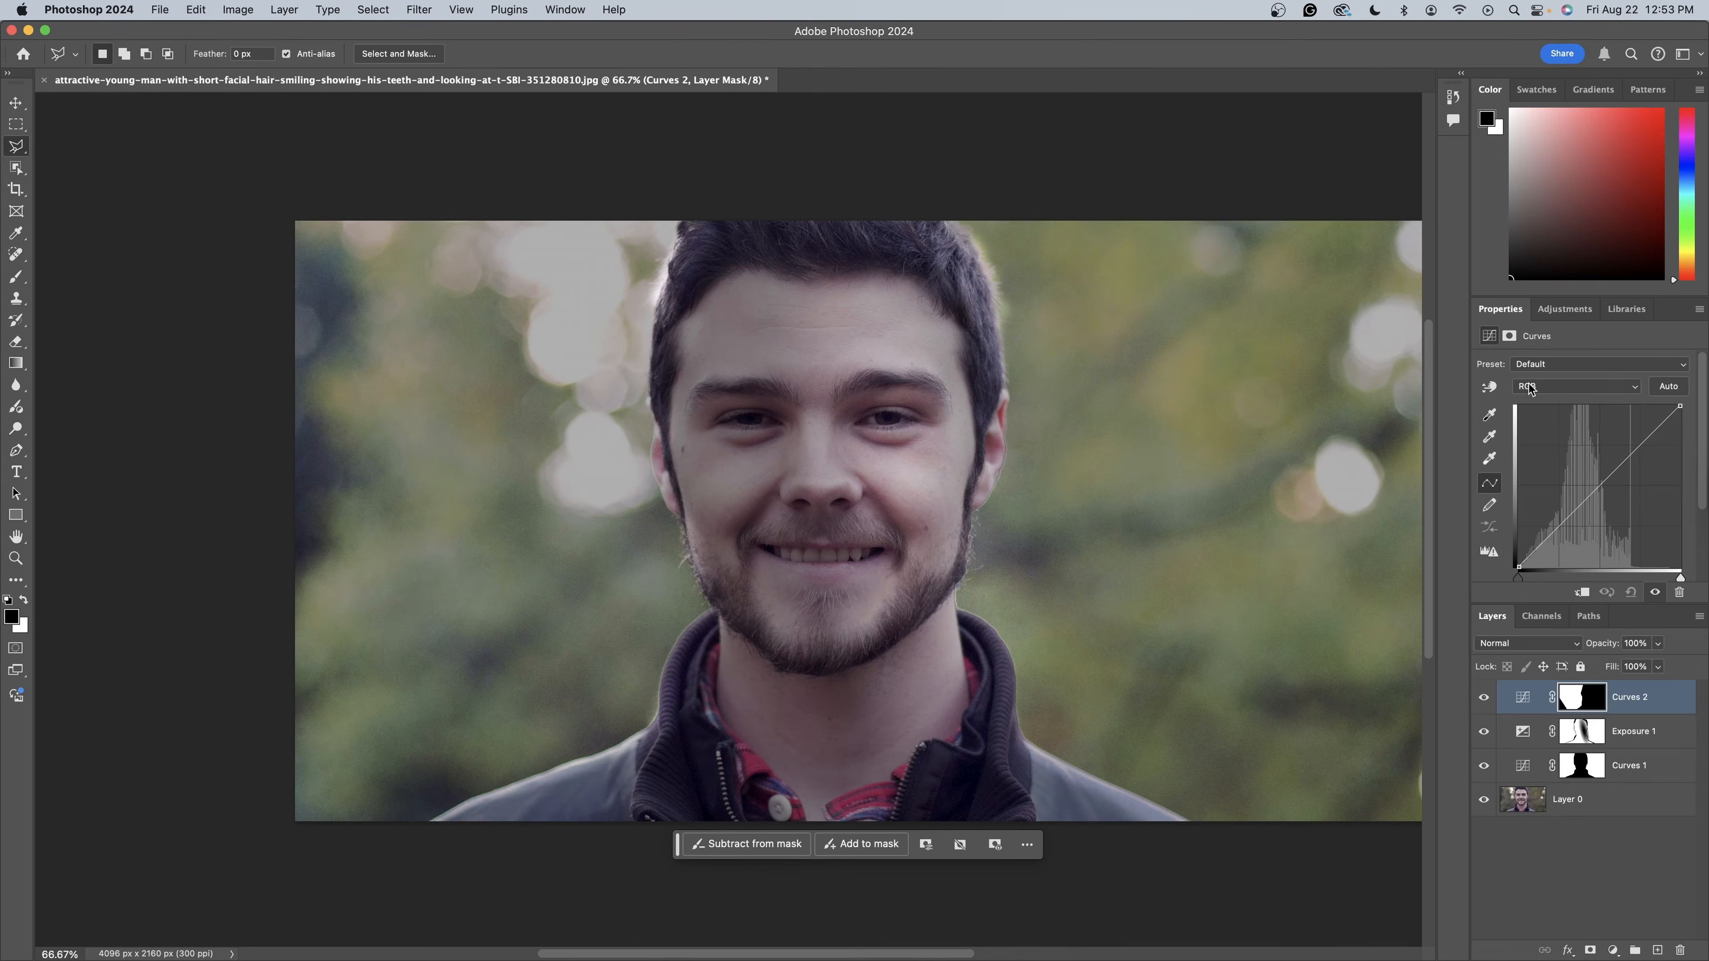
left_click_drag(1551, 530, 1585, 407)
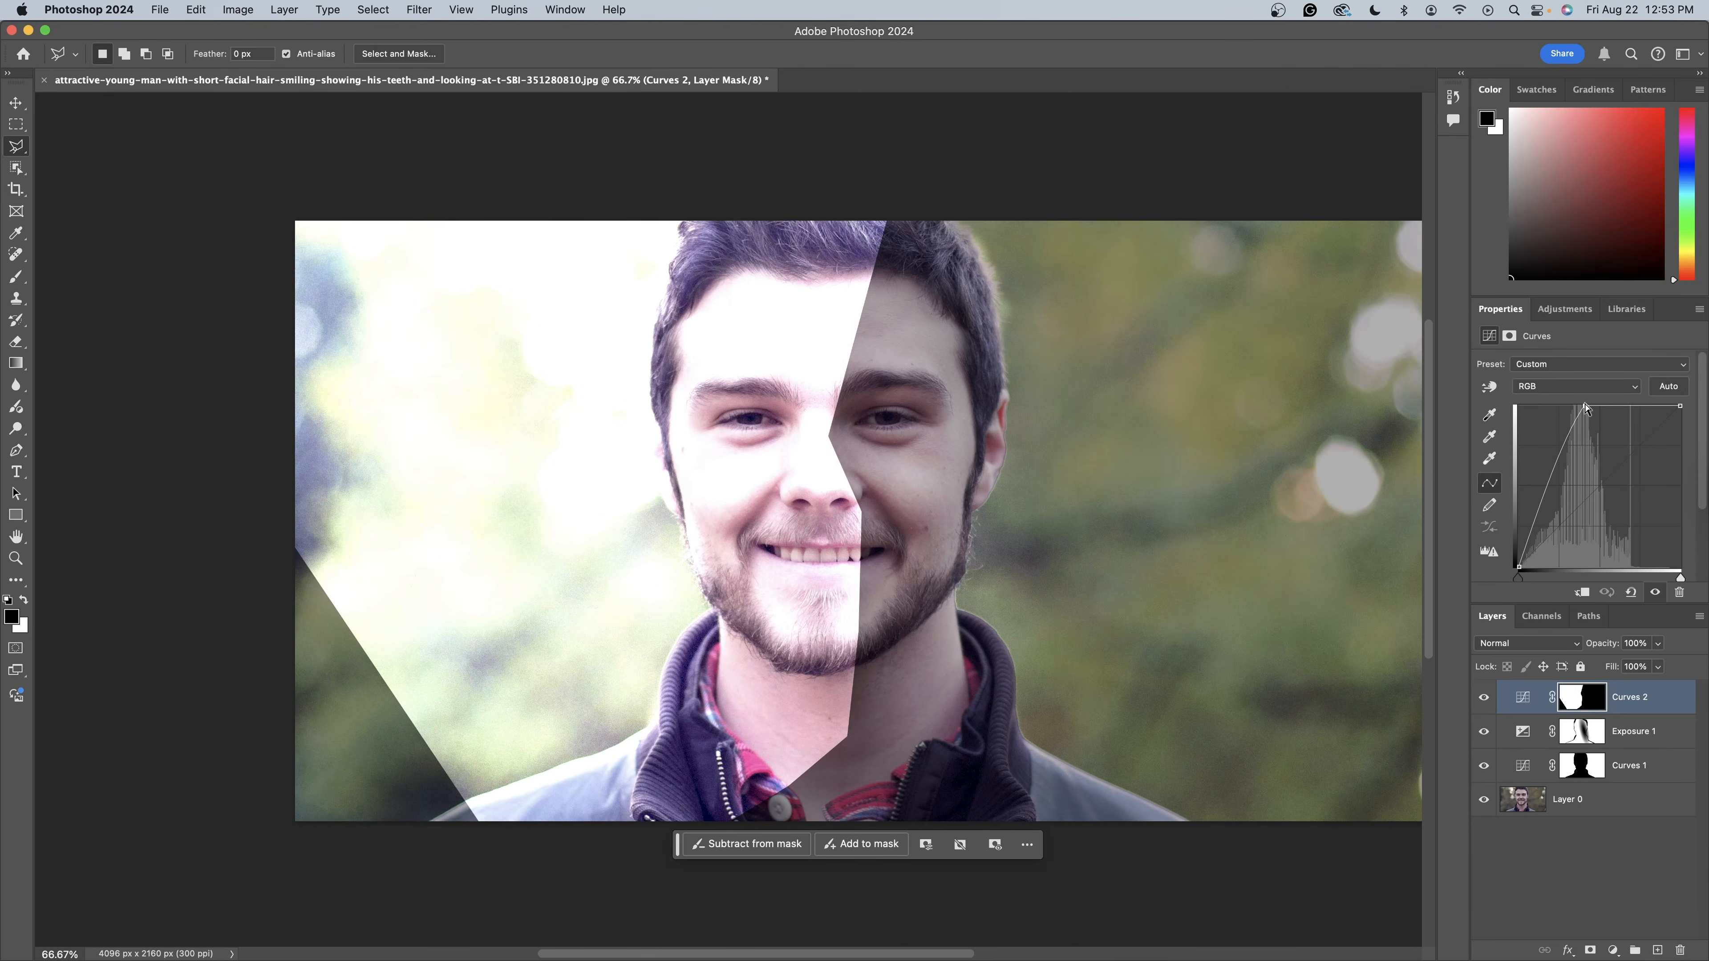
- Soften the edge of the new Curves layer's mask with a Gaussian Blur so the light blends across the face
scroll(469, 202, "down", 2)
scroll(469, 202, "right", 2)
left_click(418, 10)
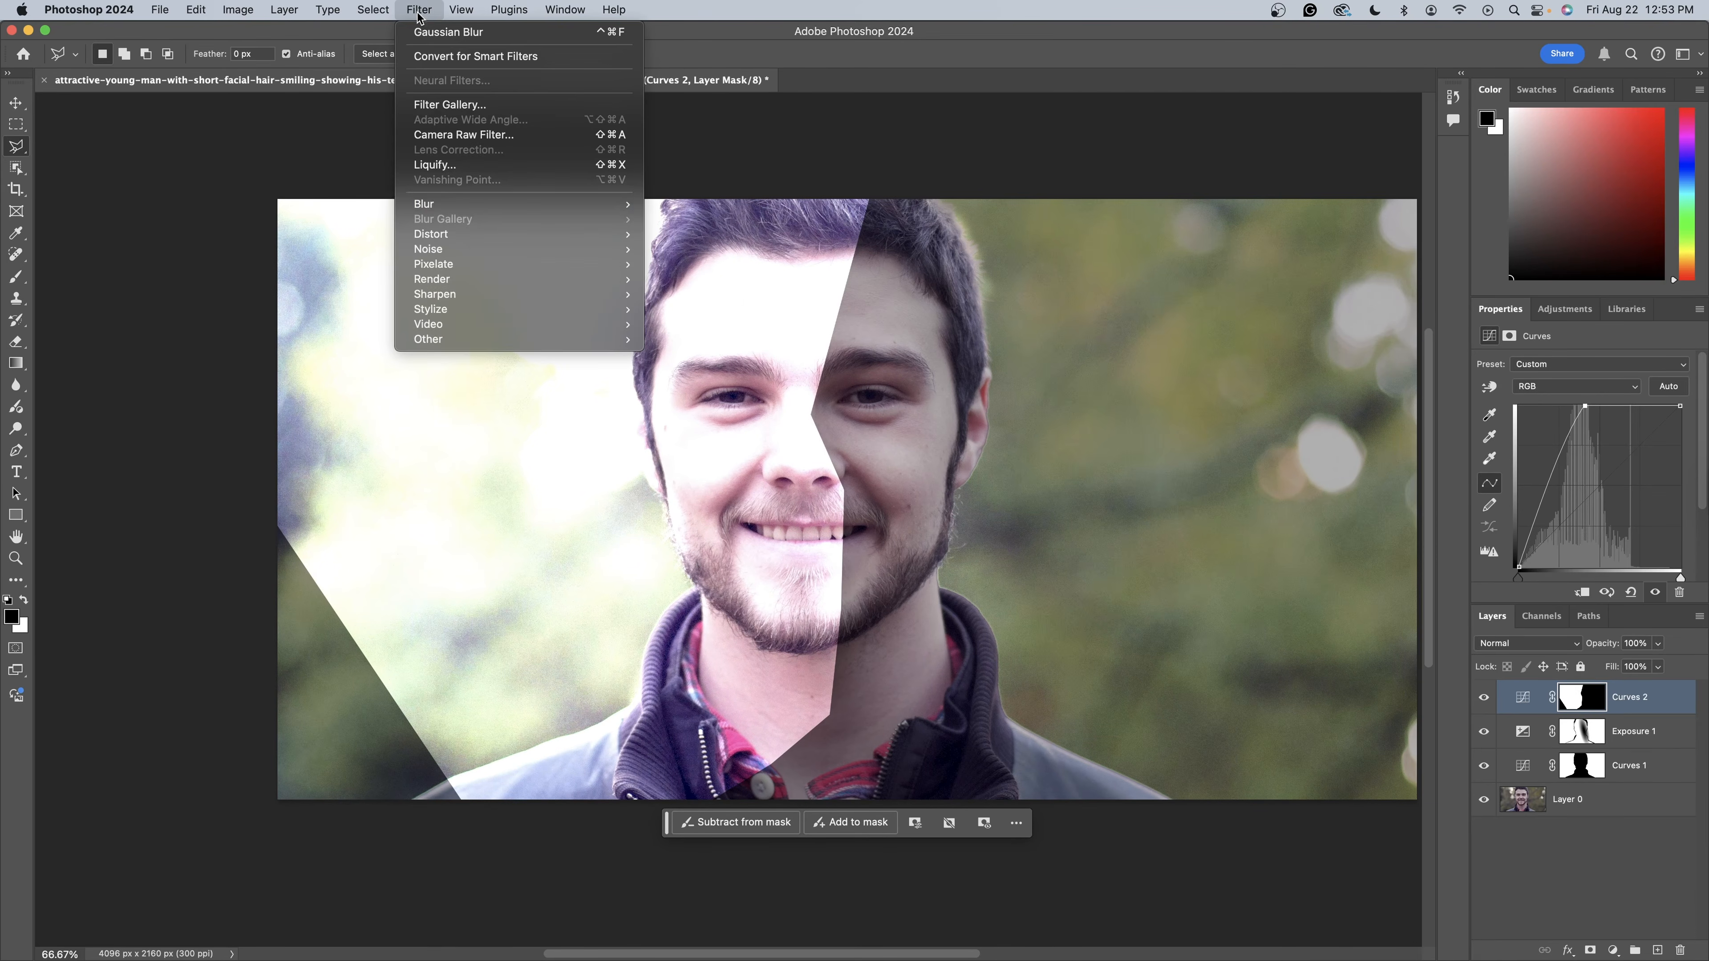
mouse_move(485, 204)
left_click(749, 272)
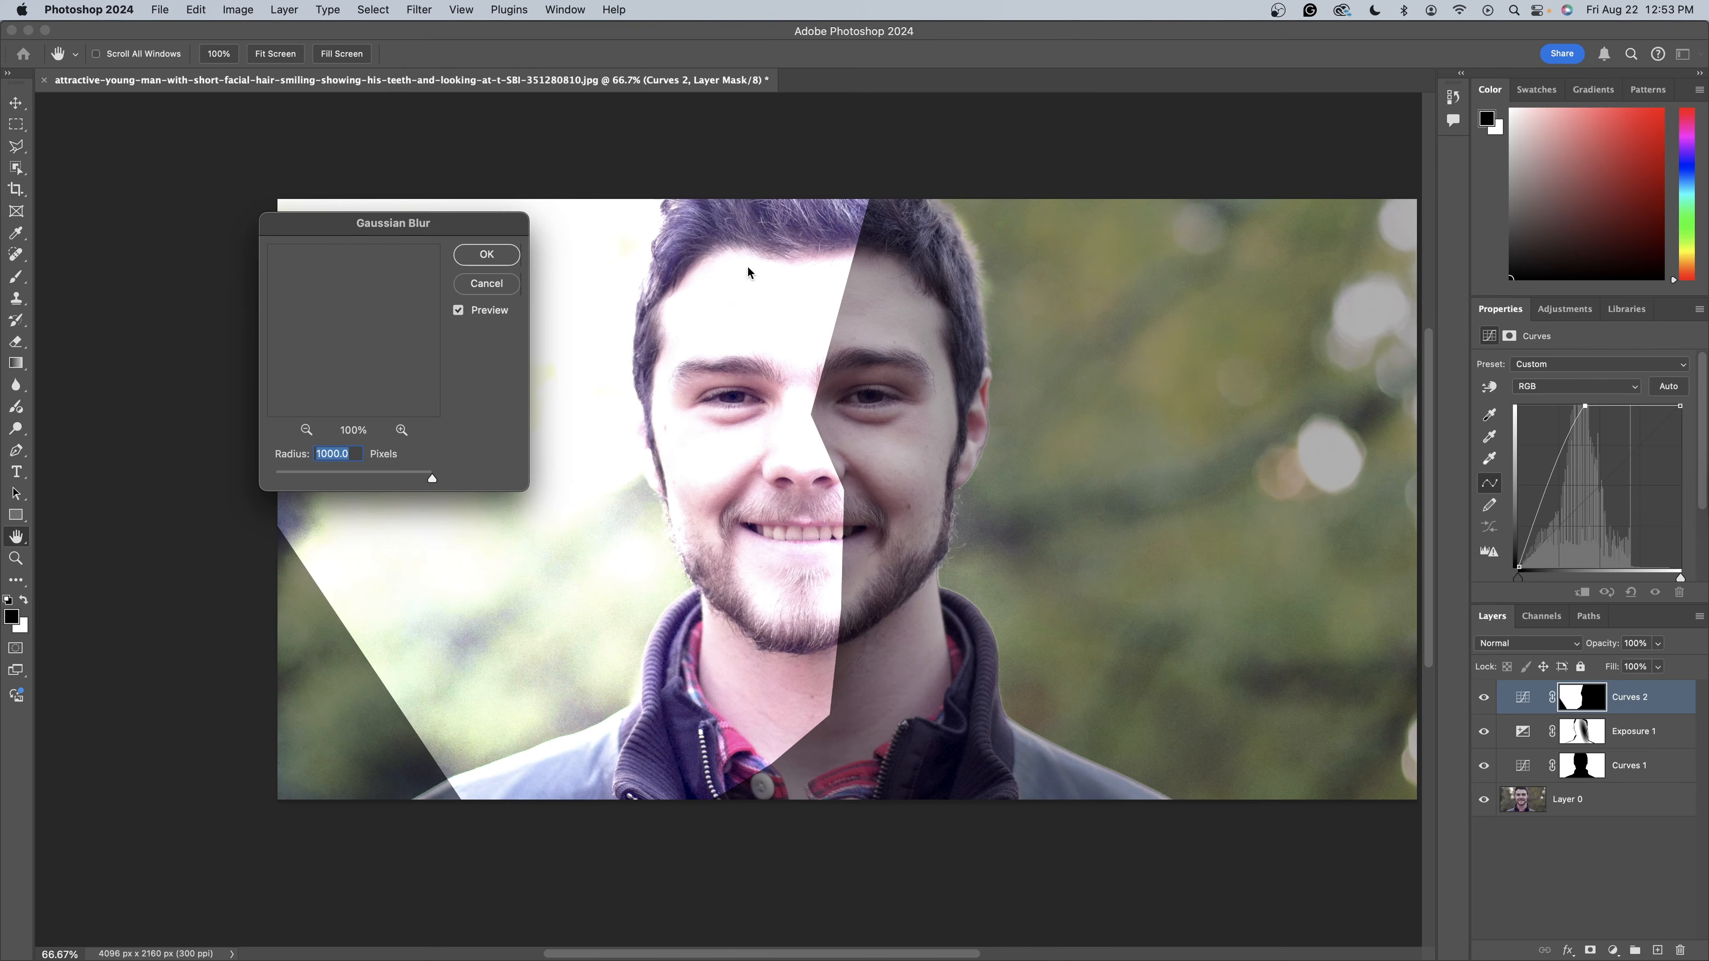
left_click(374, 480)
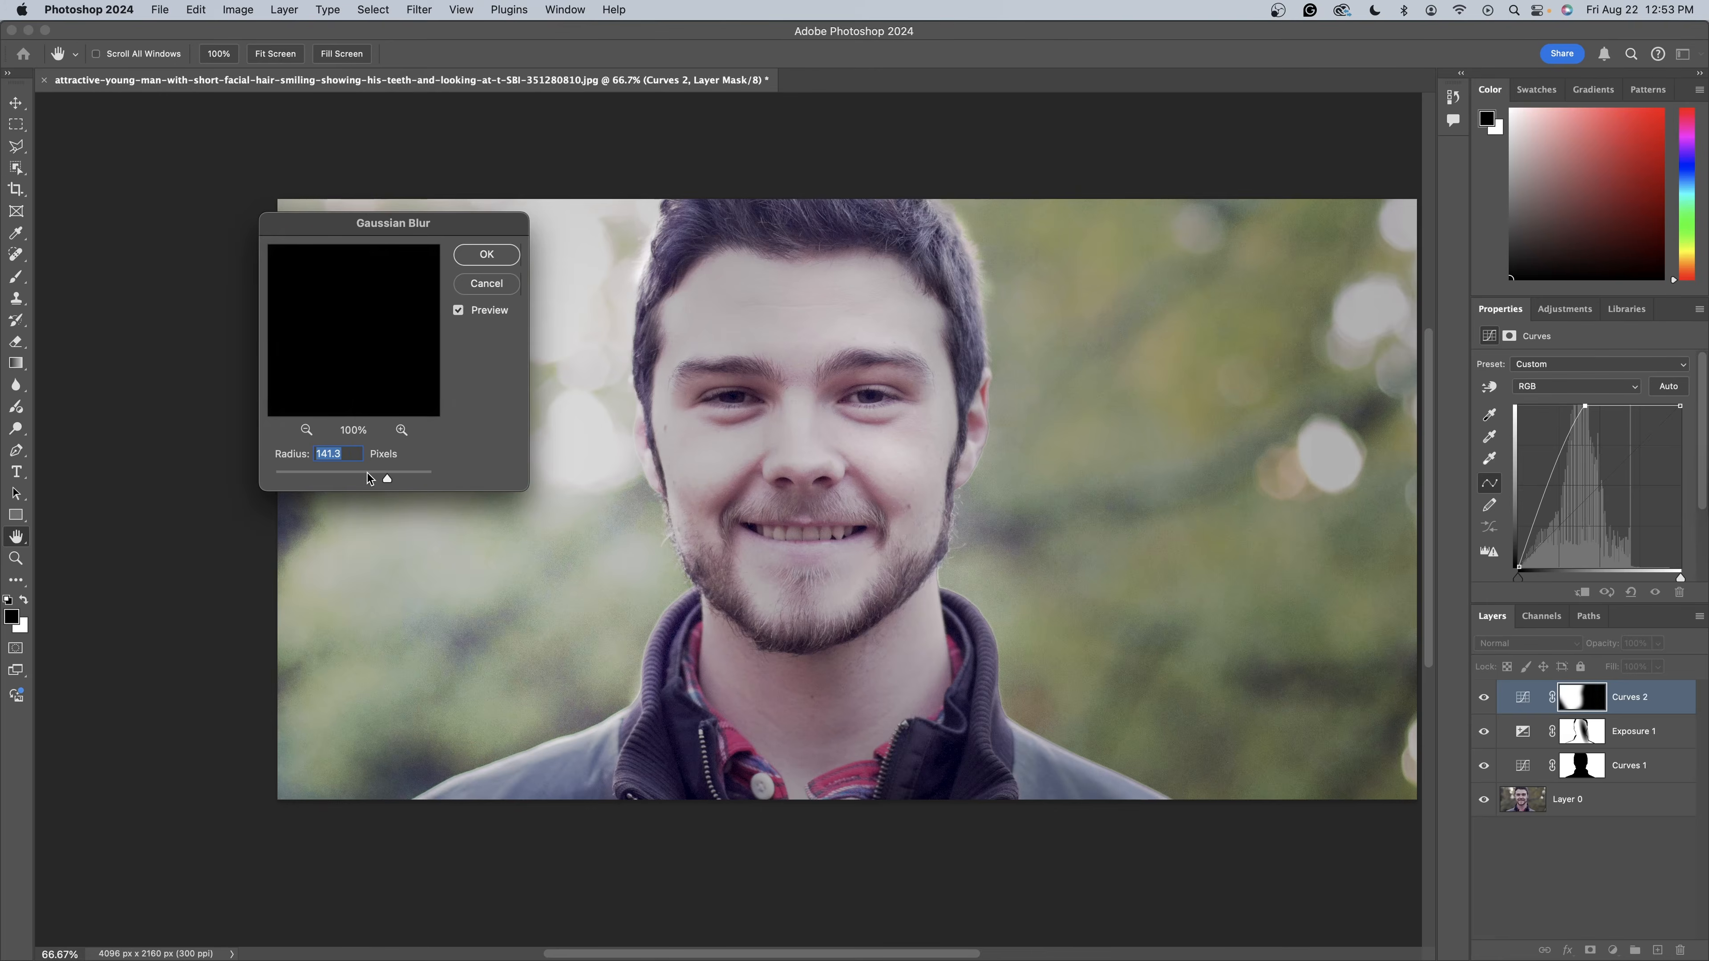
left_click(498, 258)
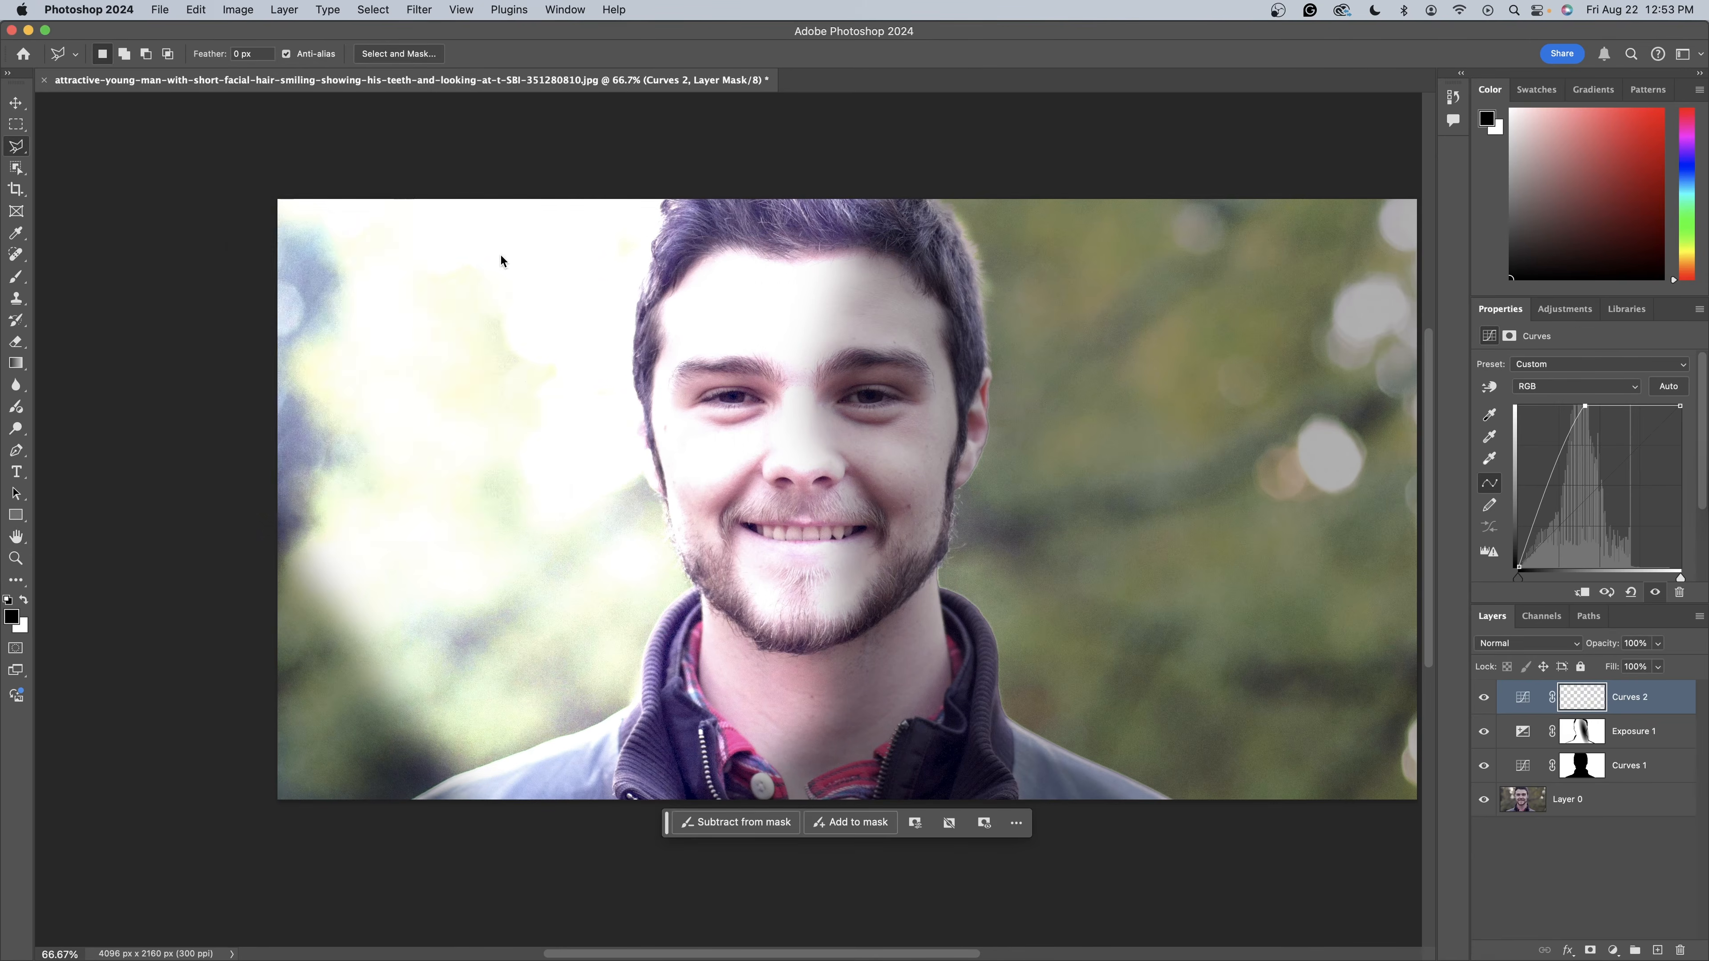
- Lower the RGB curve's point to tone down the brightening, and shape the Red channel curve to give the lit side a warmer tint
left_click_drag(1587, 406, 1589, 446)
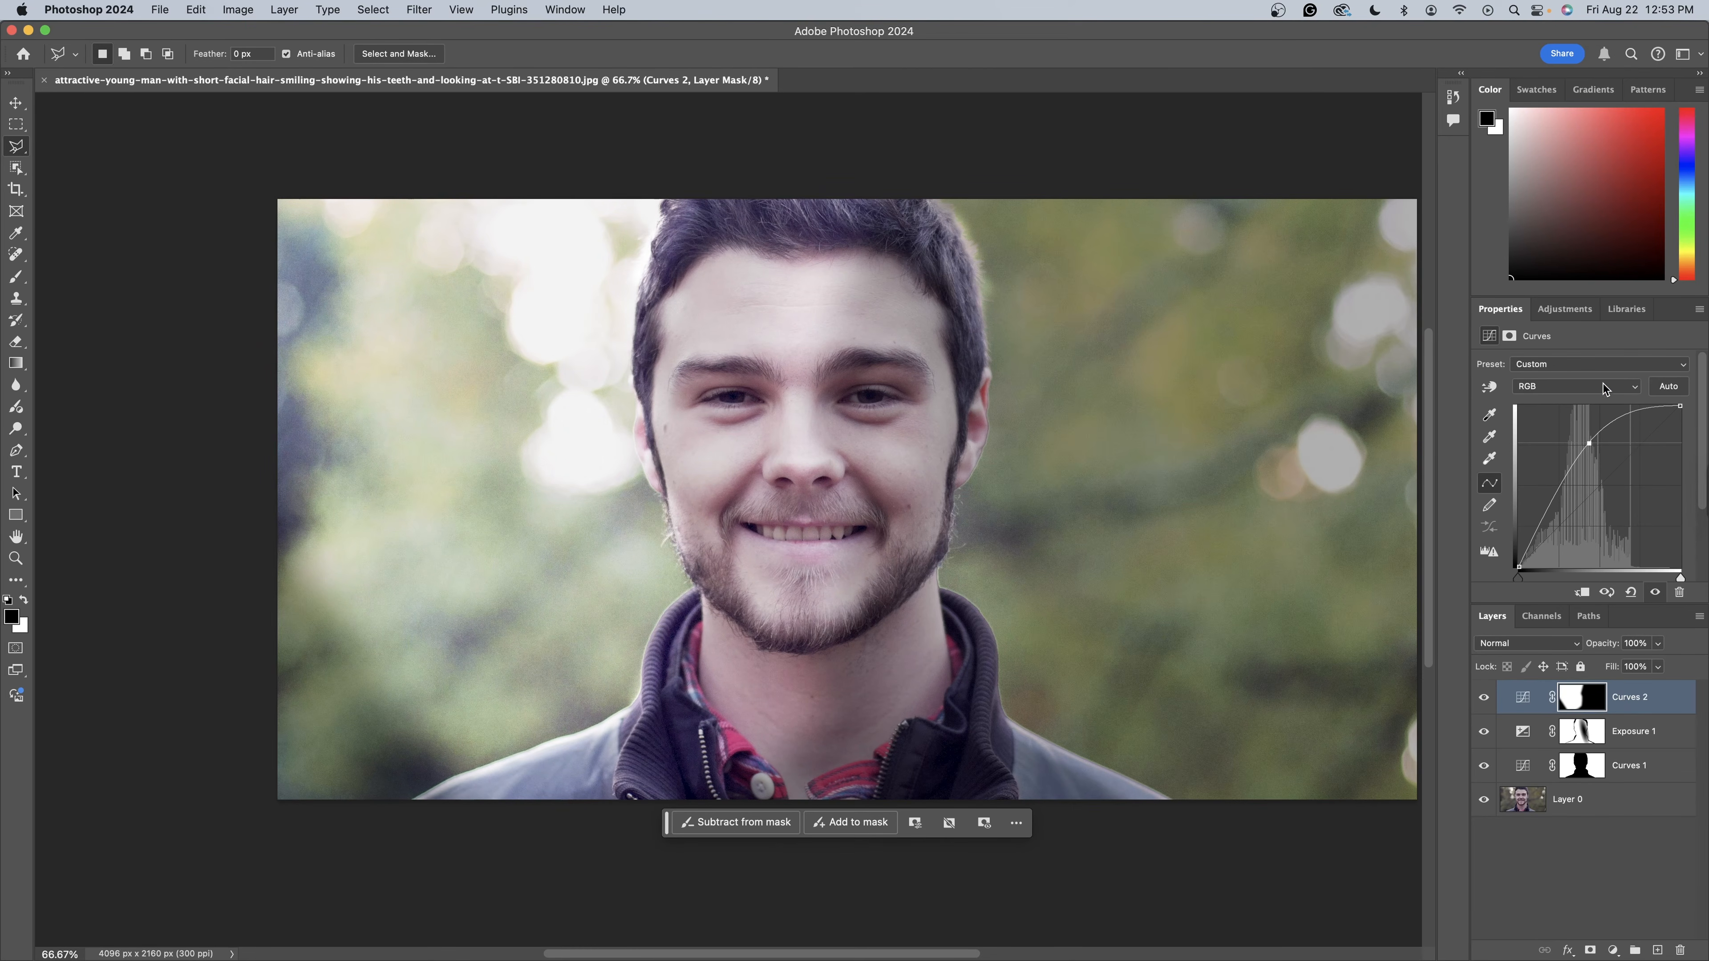
left_click(1544, 389)
left_click(1542, 403)
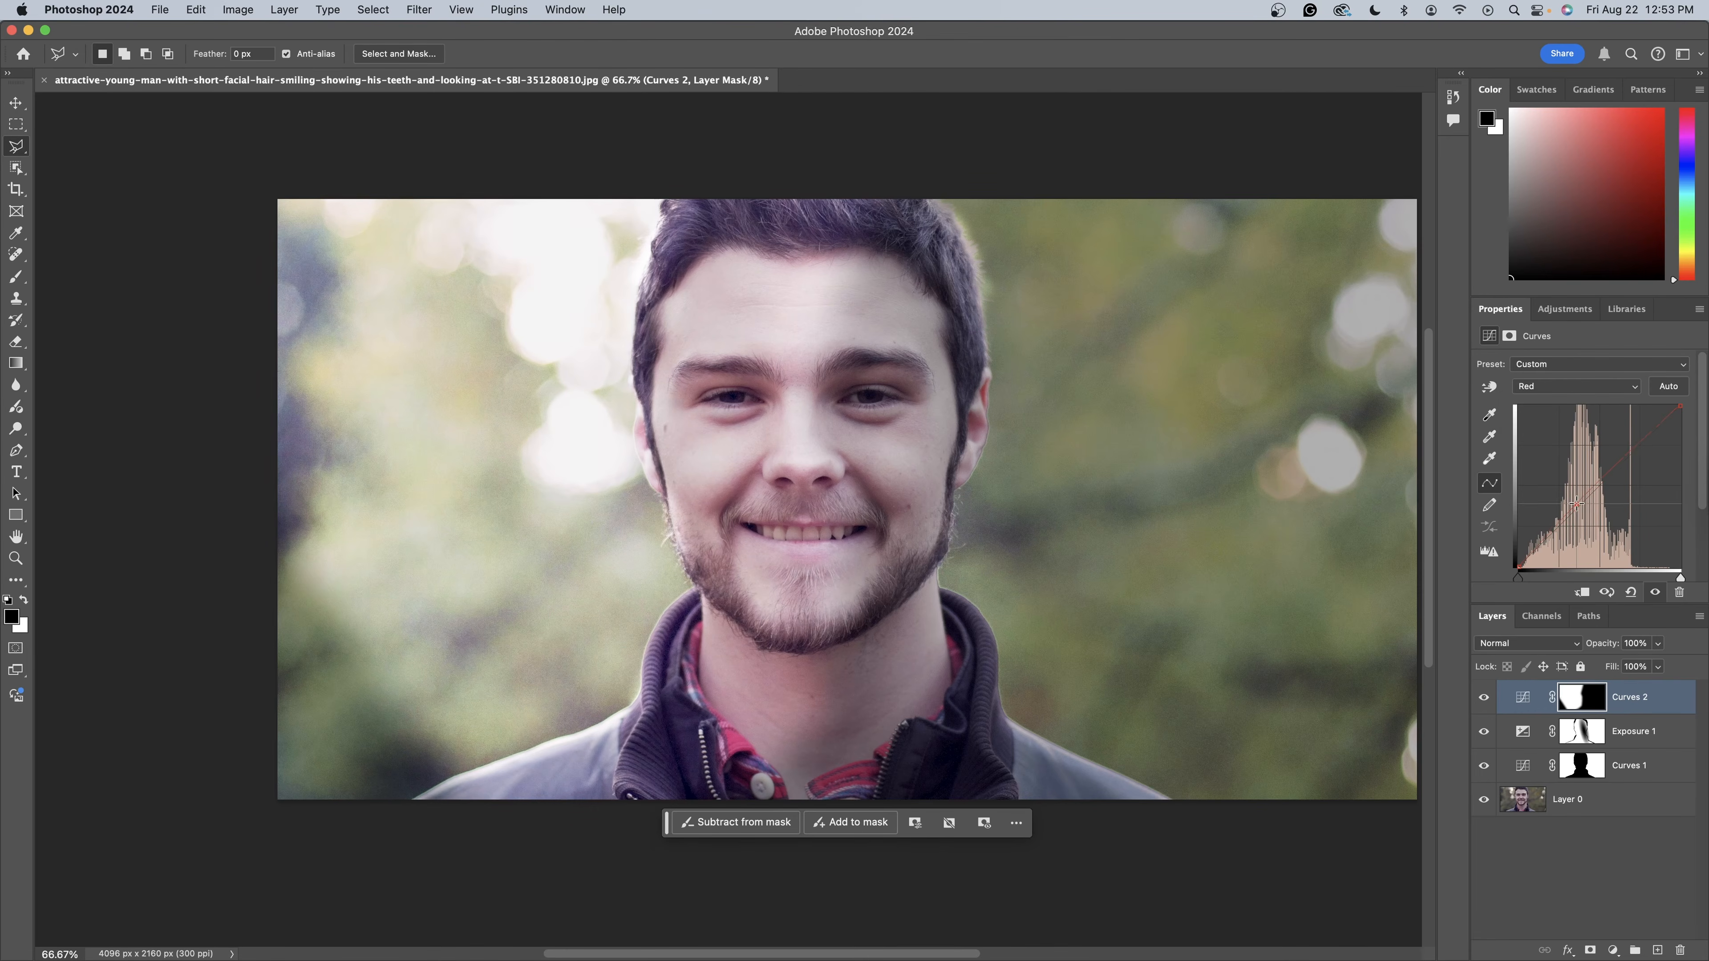
left_click(1574, 497)
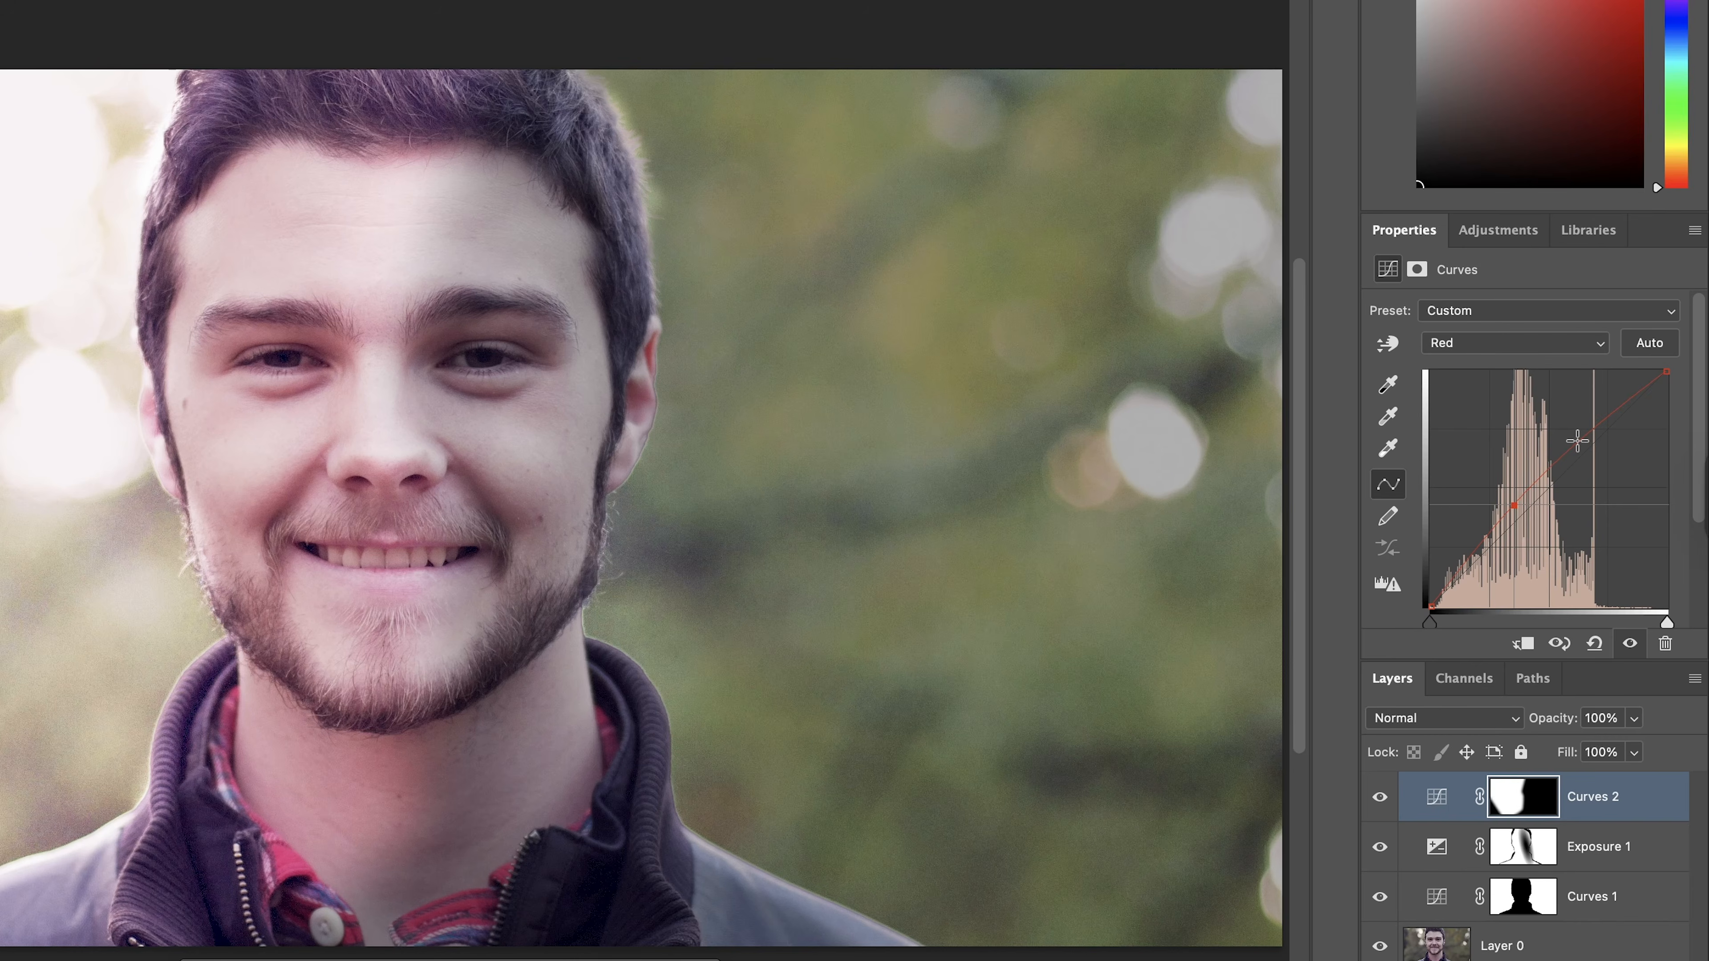
left_click_drag(1563, 603, 1555, 603)
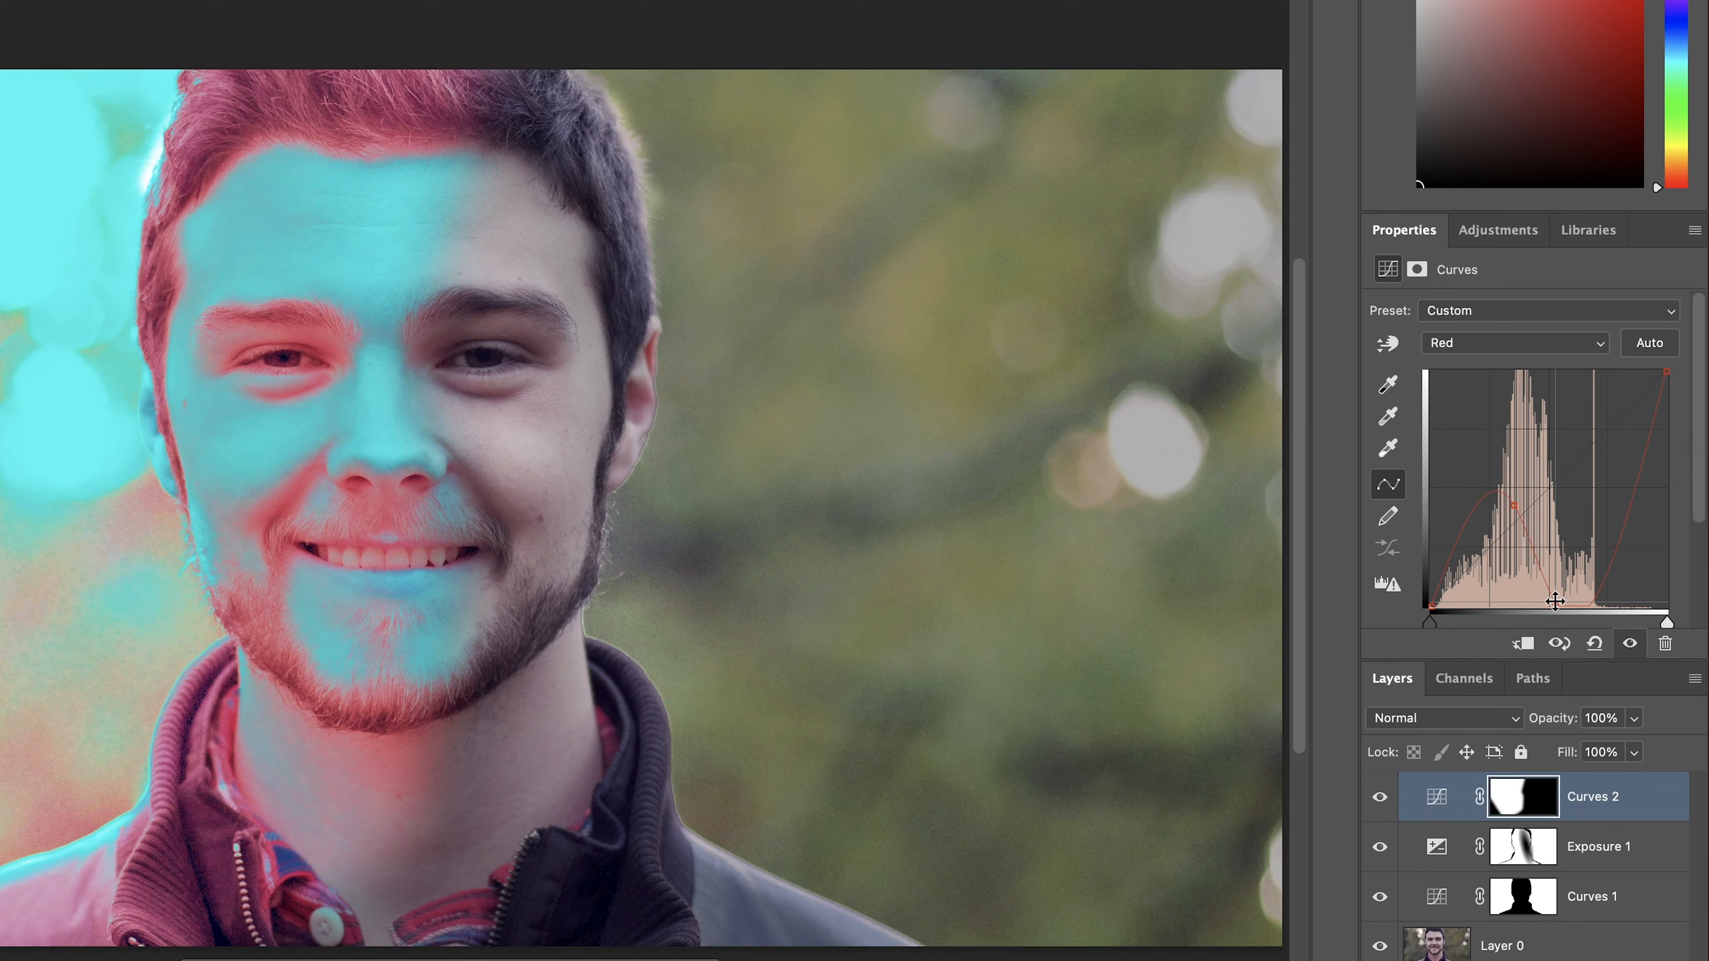
left_click_drag(1554, 601, 1554, 598)
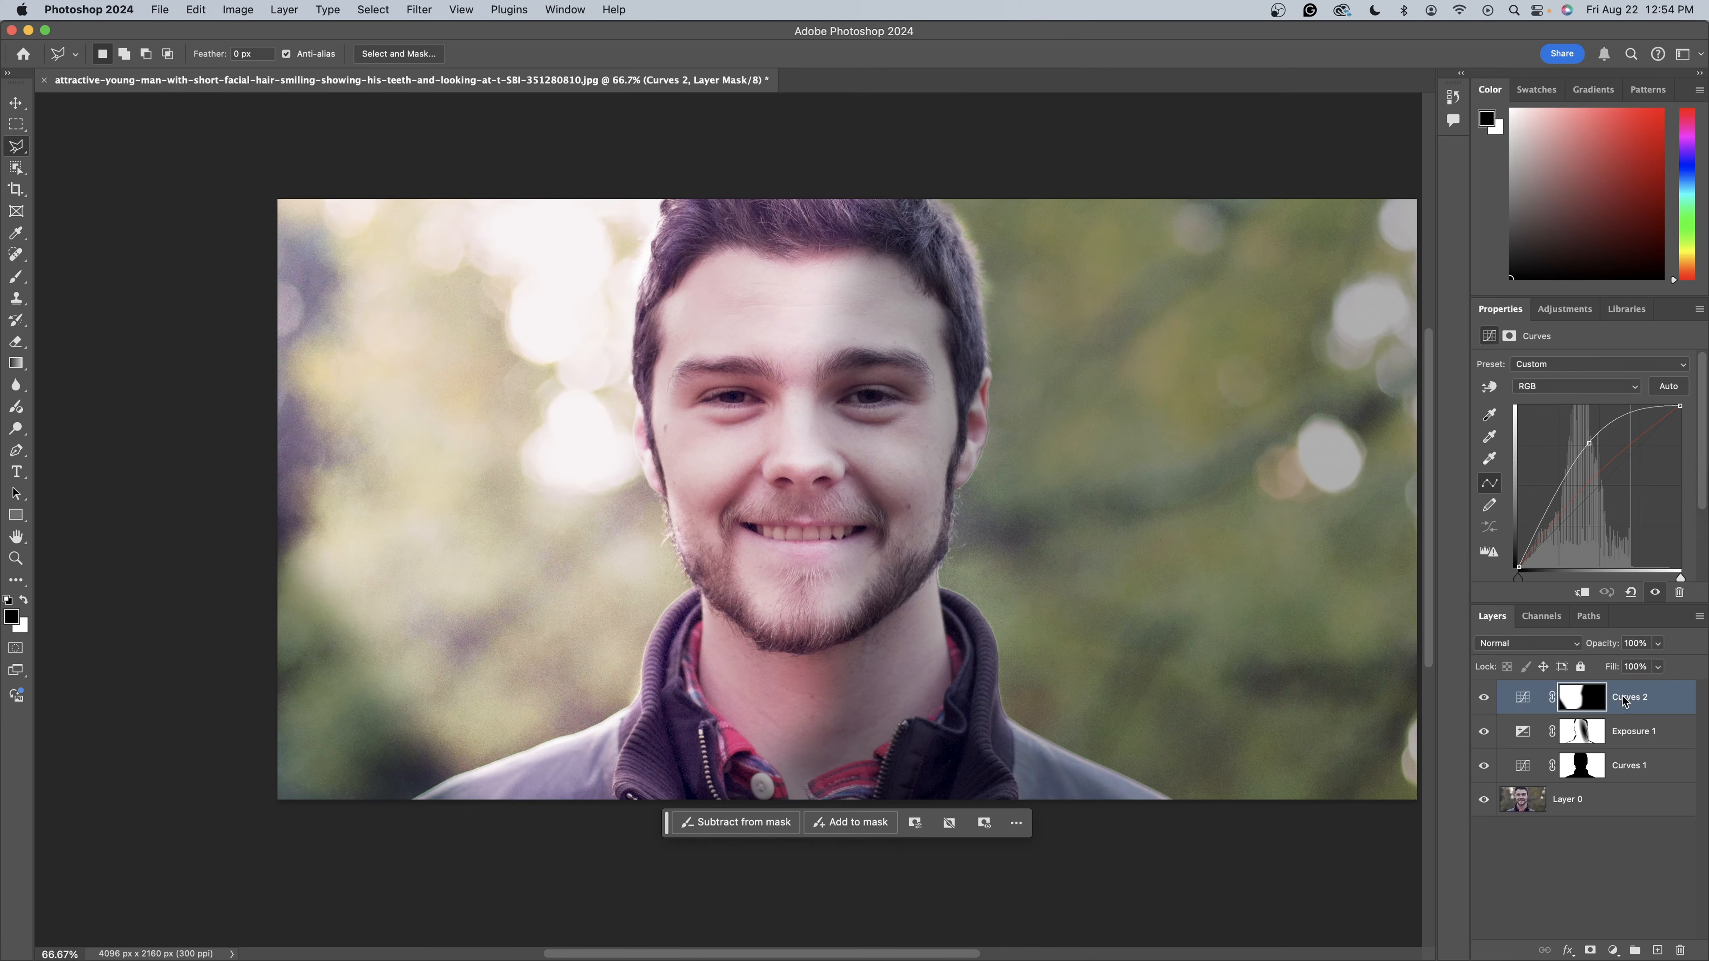
- Duplicate the Curves 2 layer with its mask flipped horizontally and moved over the right side of the photo, at 77% opacity
key("super+j")
key("super+t")
left_click(491, 923)
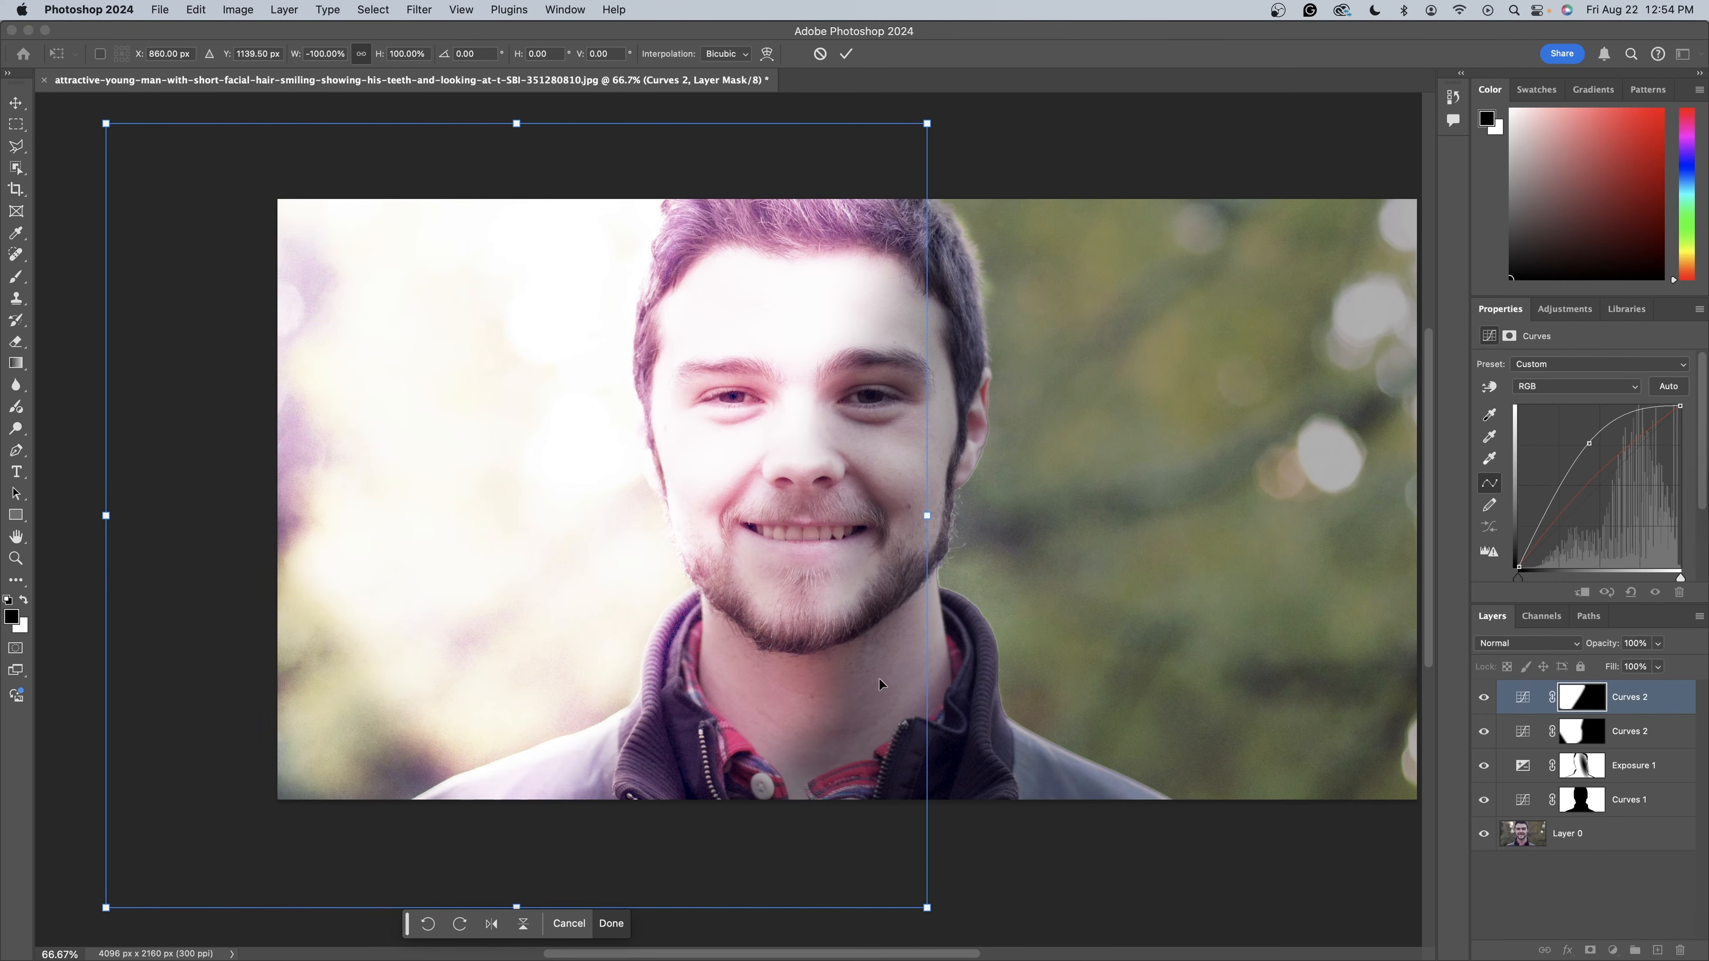
mouse_move(880, 684)
left_mouse_down()
mouse_move(1109, 636)
mouse_move(955, 687)
mouse_move(1046, 697)
left_mouse_up()
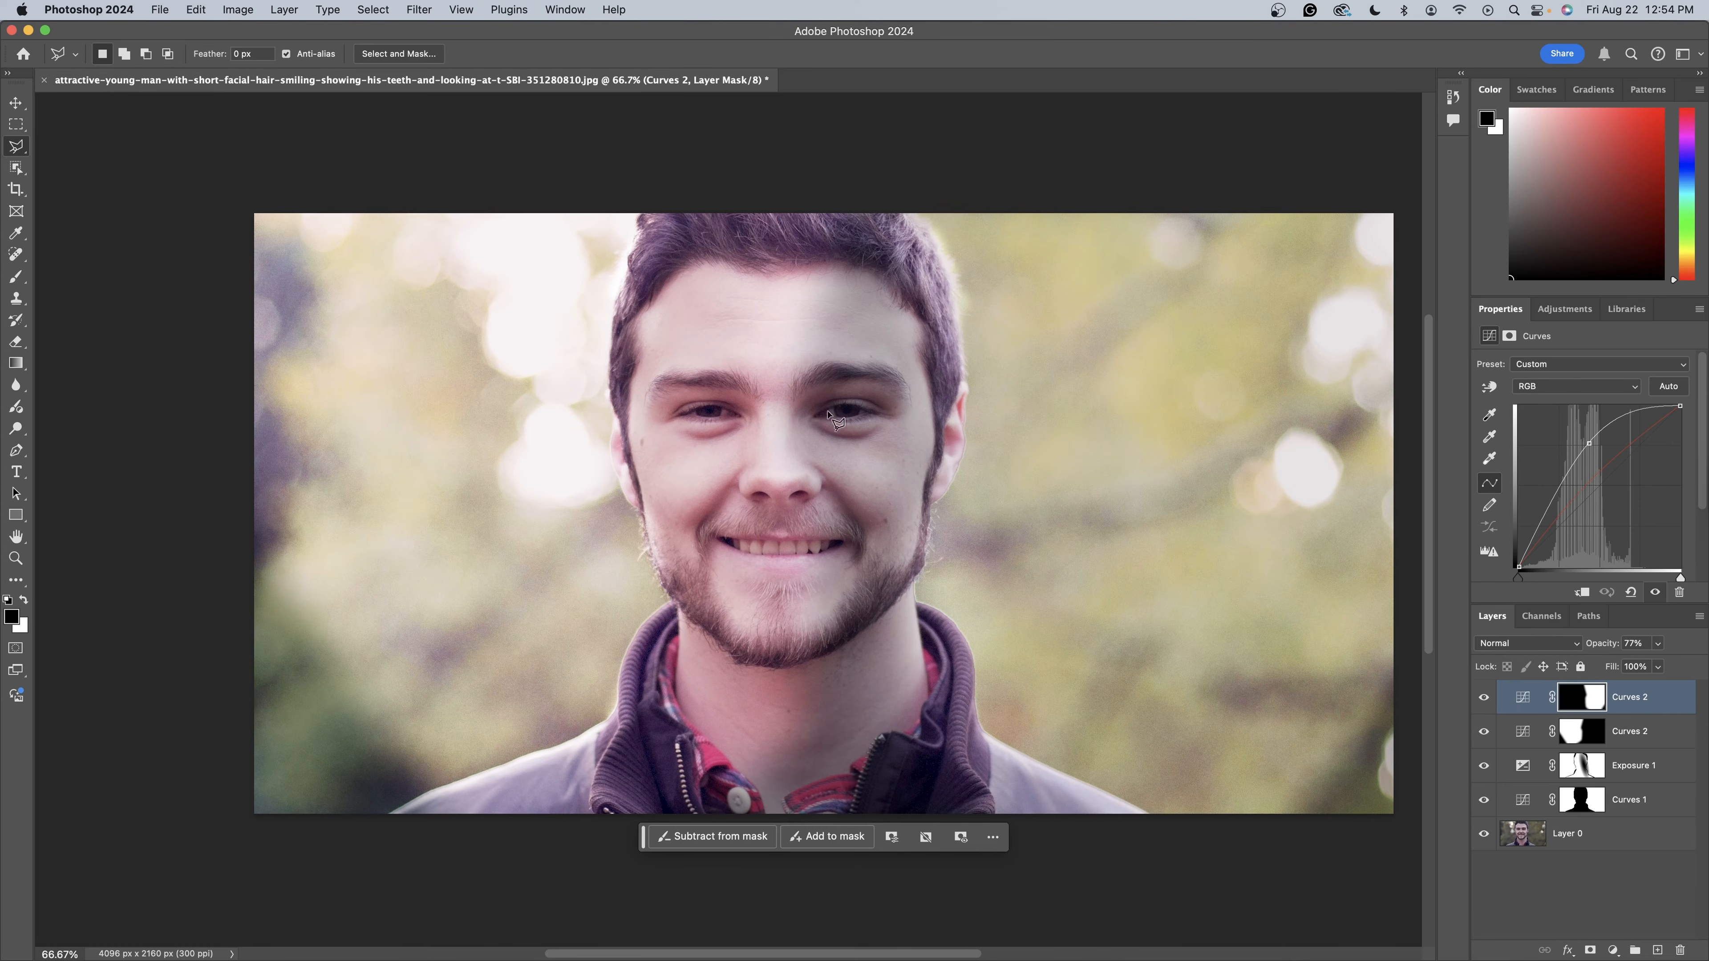
- Outline the shaded right half of the face from the nose bridge around the chin, cheek and forehead with the Polygonal Lasso
left_click(786, 396)
left_click(804, 468)
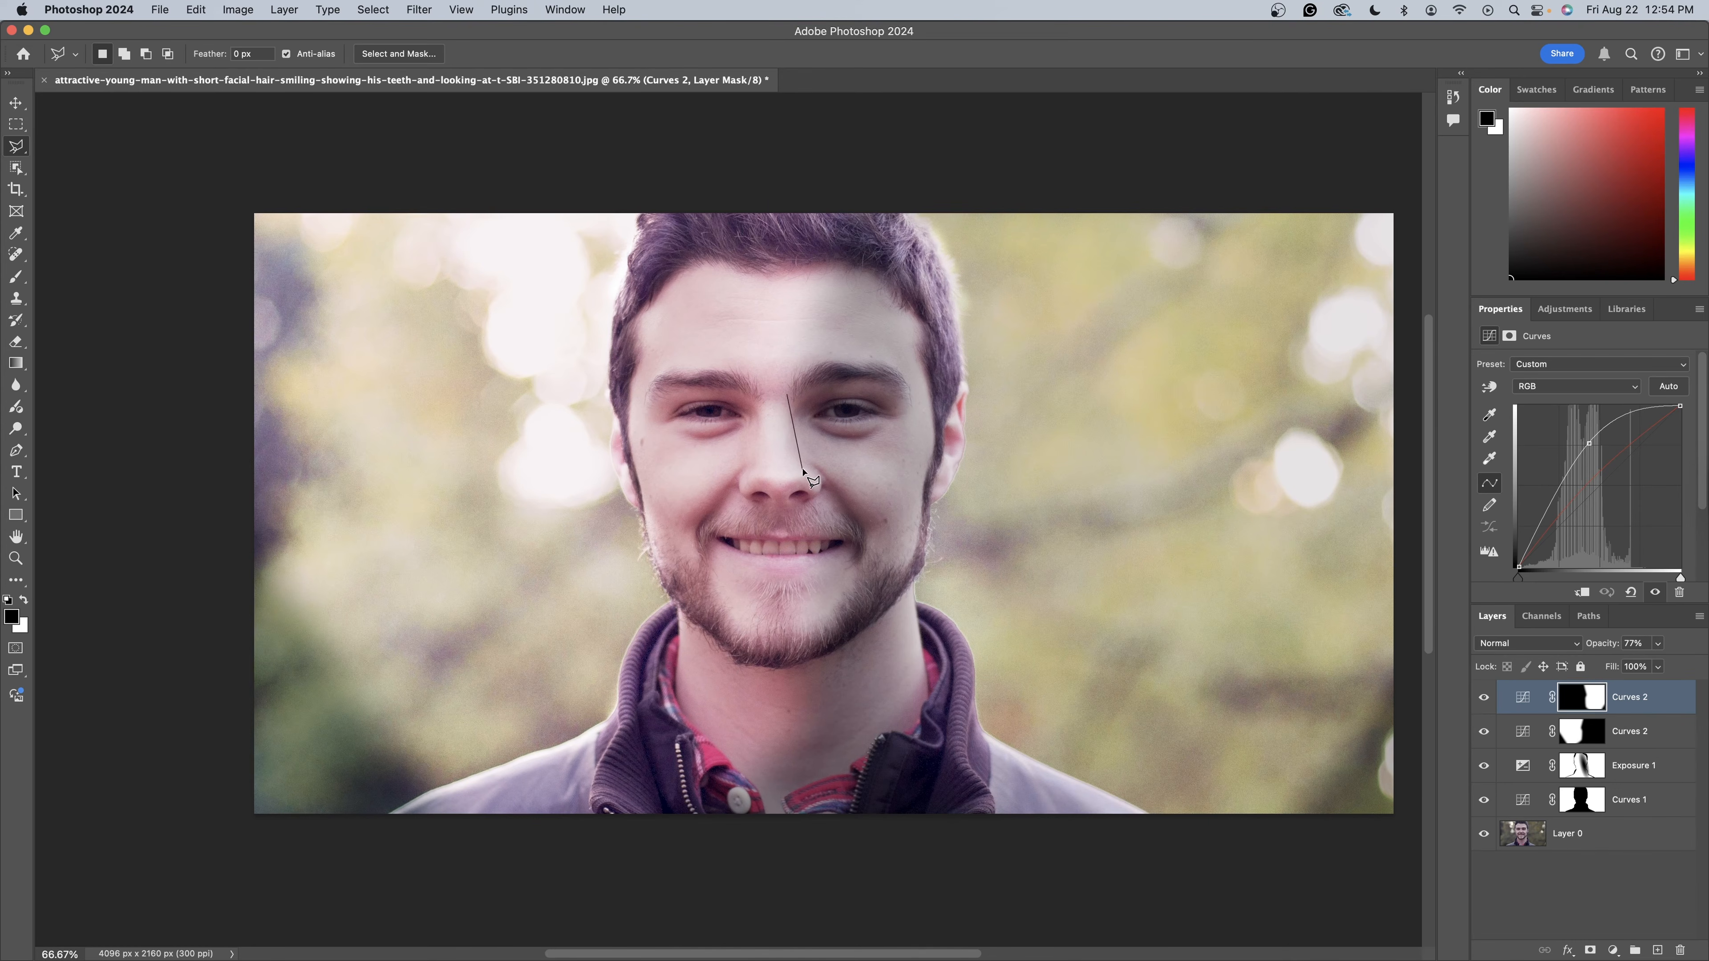
left_click(821, 484)
left_click(857, 518)
left_click(849, 587)
left_click(854, 614)
left_click(919, 581)
left_click(931, 503)
left_click(933, 404)
left_click(915, 311)
left_click(872, 253)
left_click(839, 271)
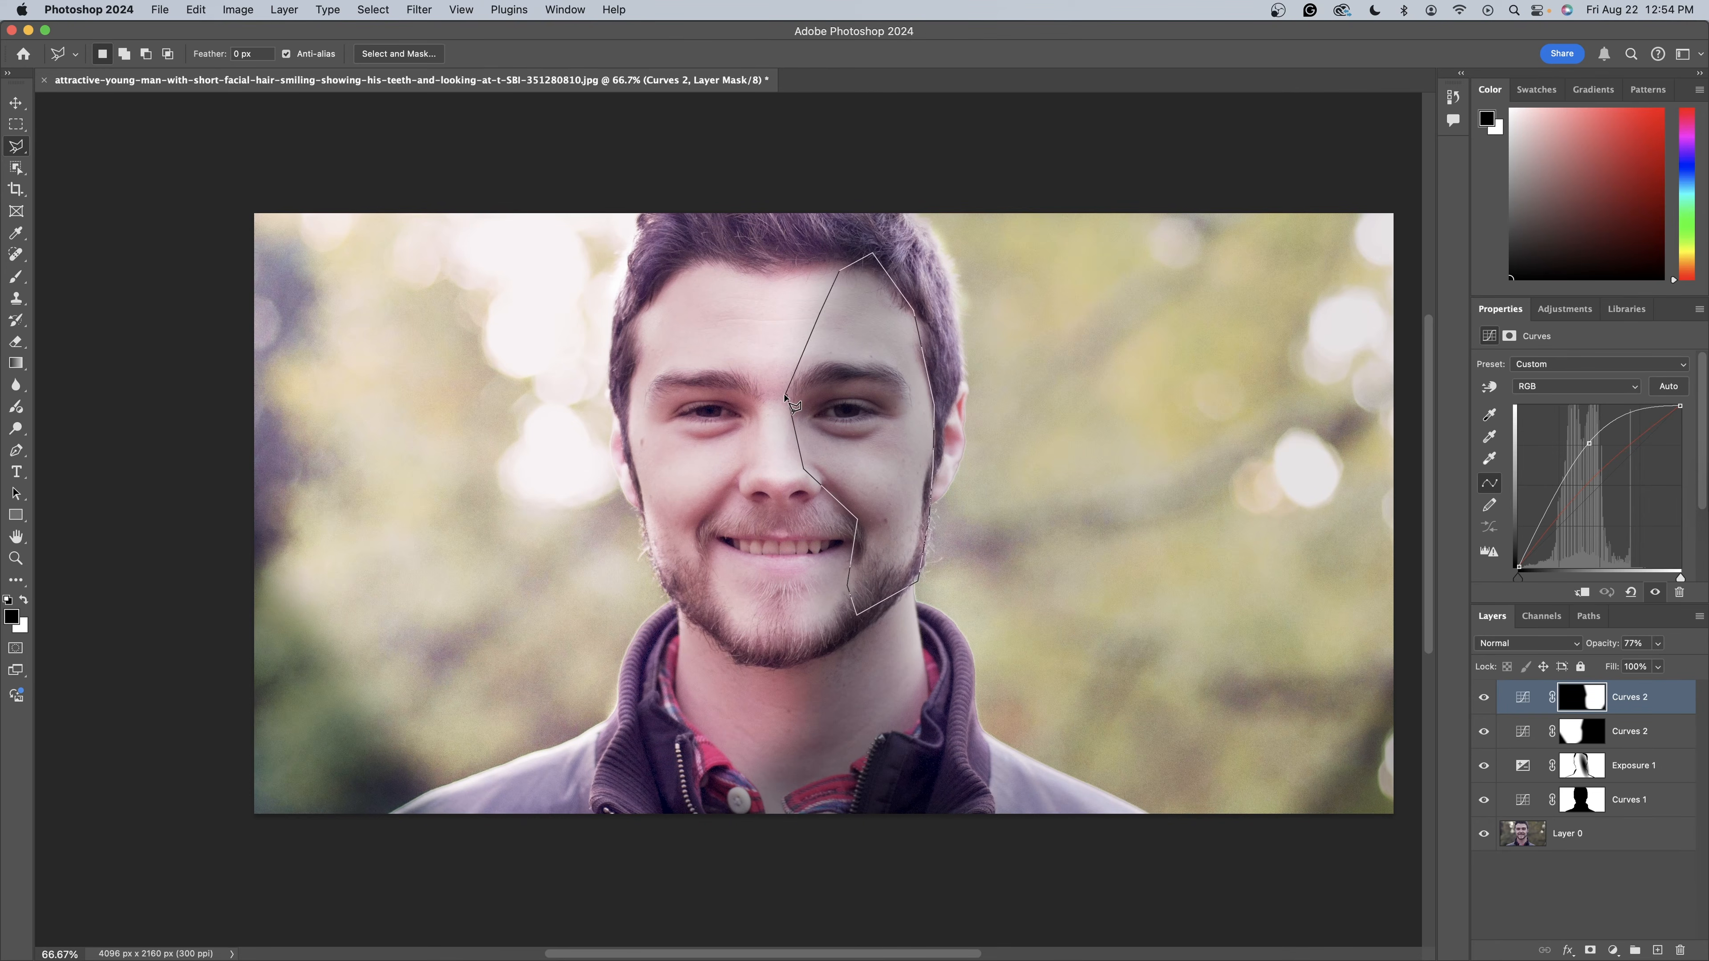
left_click(787, 395)
- Add a Curves adjustment layer masked to the right half of the face and moderately raise its RGB midtones
left_click(1612, 949)
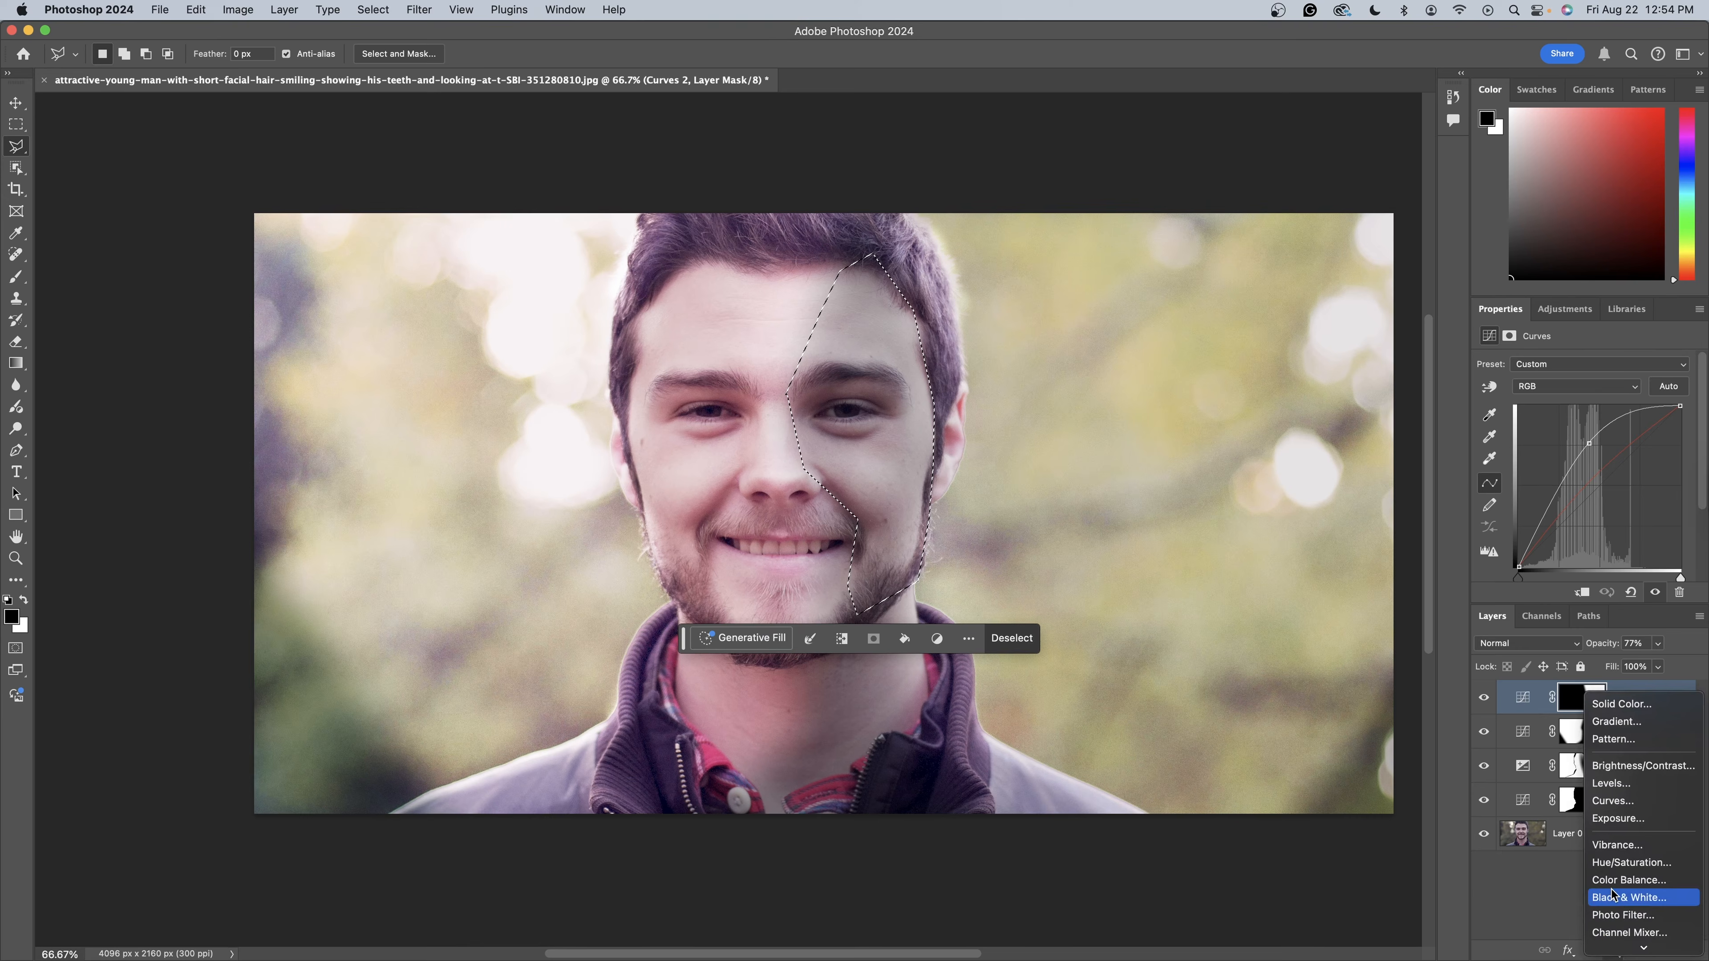
left_click(1611, 801)
left_click_drag(1566, 511, 1563, 499)
- Feather the Curves 3 layer's mask with a Gaussian Blur to blend the face brightening smoothly
left_click(416, 10)
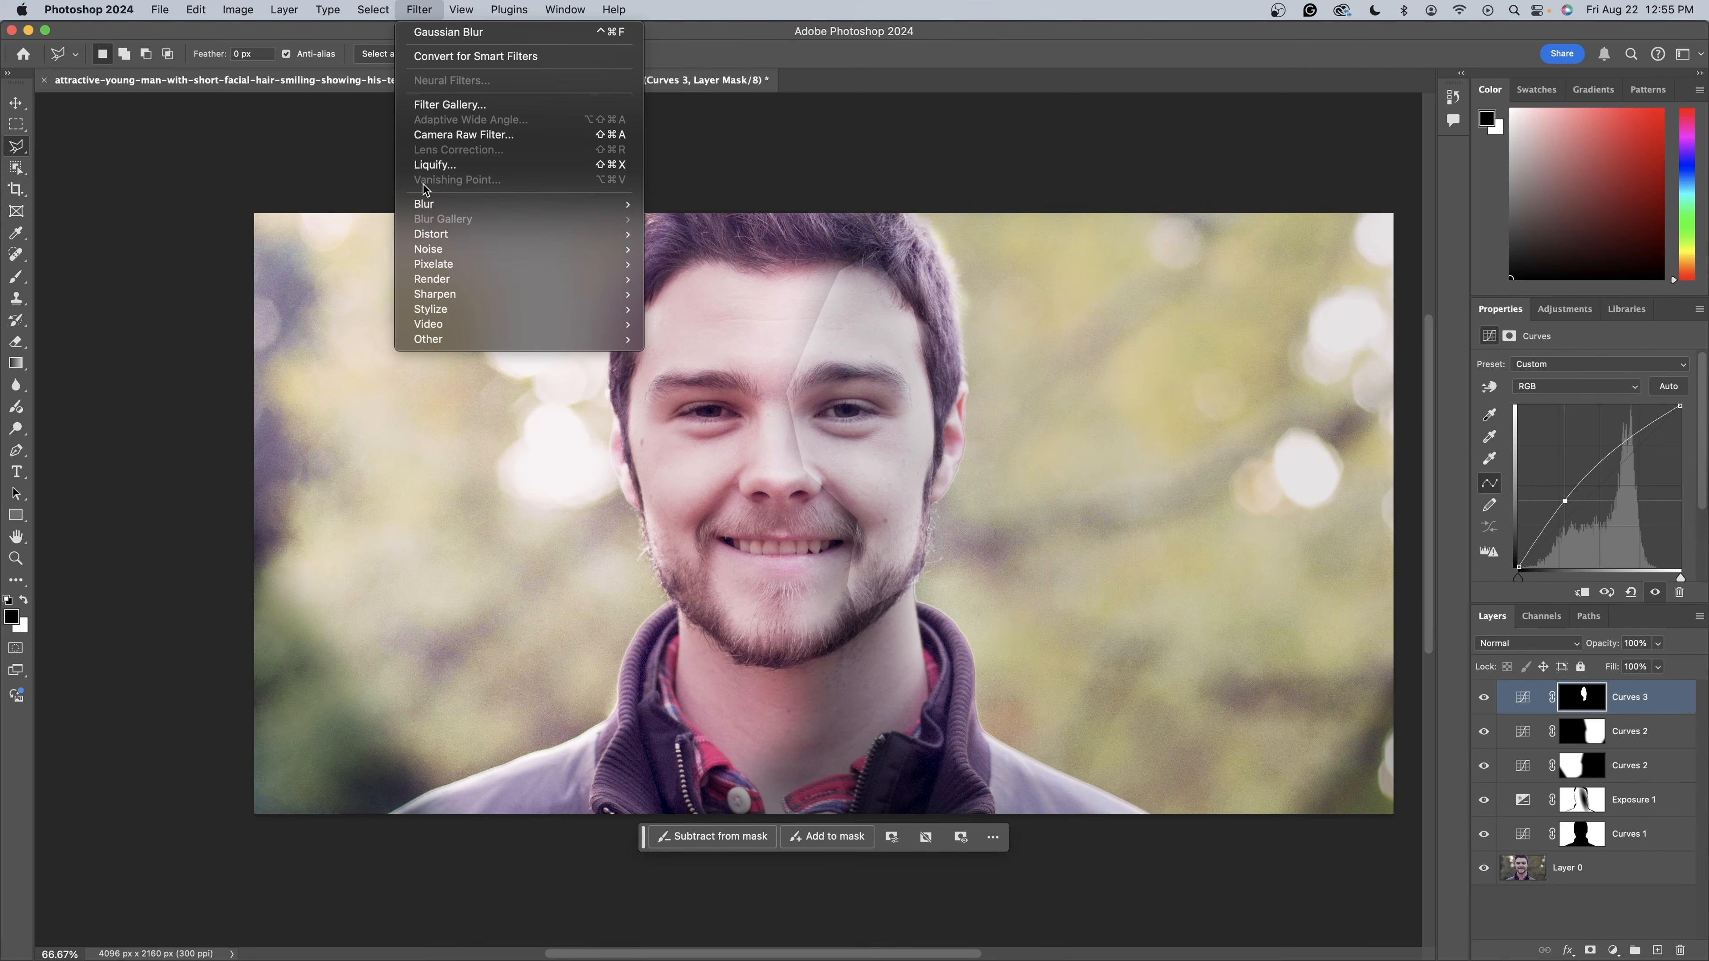
mouse_move(451, 203)
left_click(699, 272)
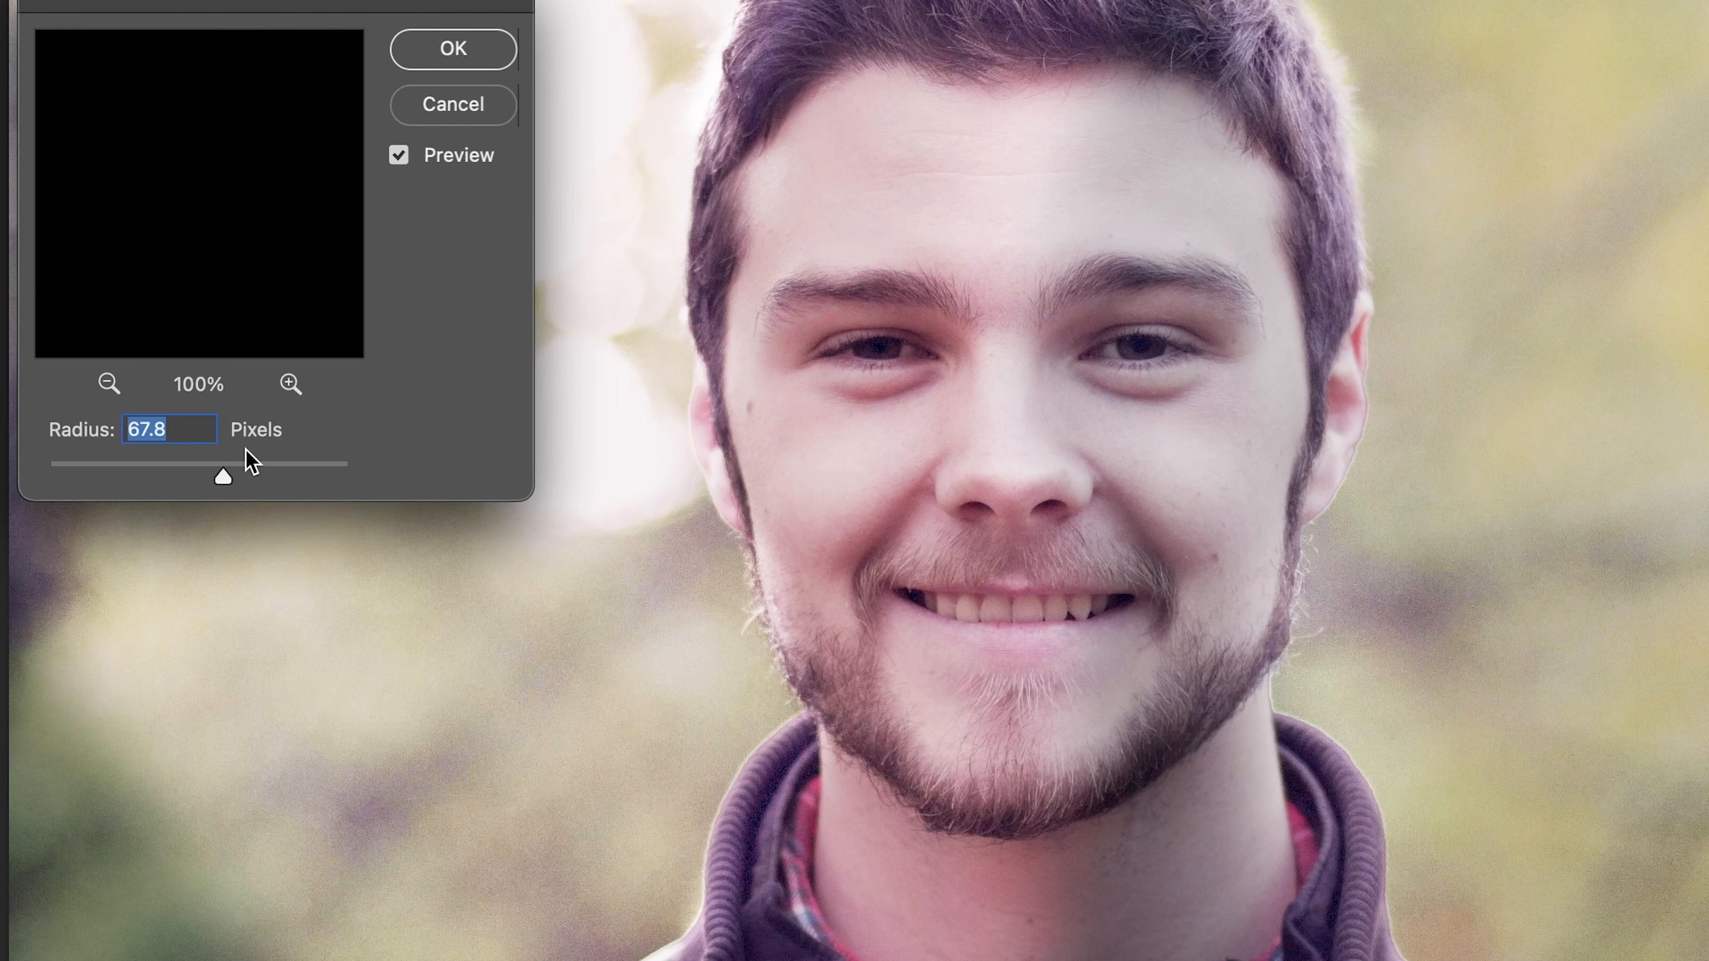
left_click_drag(222, 477, 144, 476)
left_click_drag(146, 474, 191, 474)
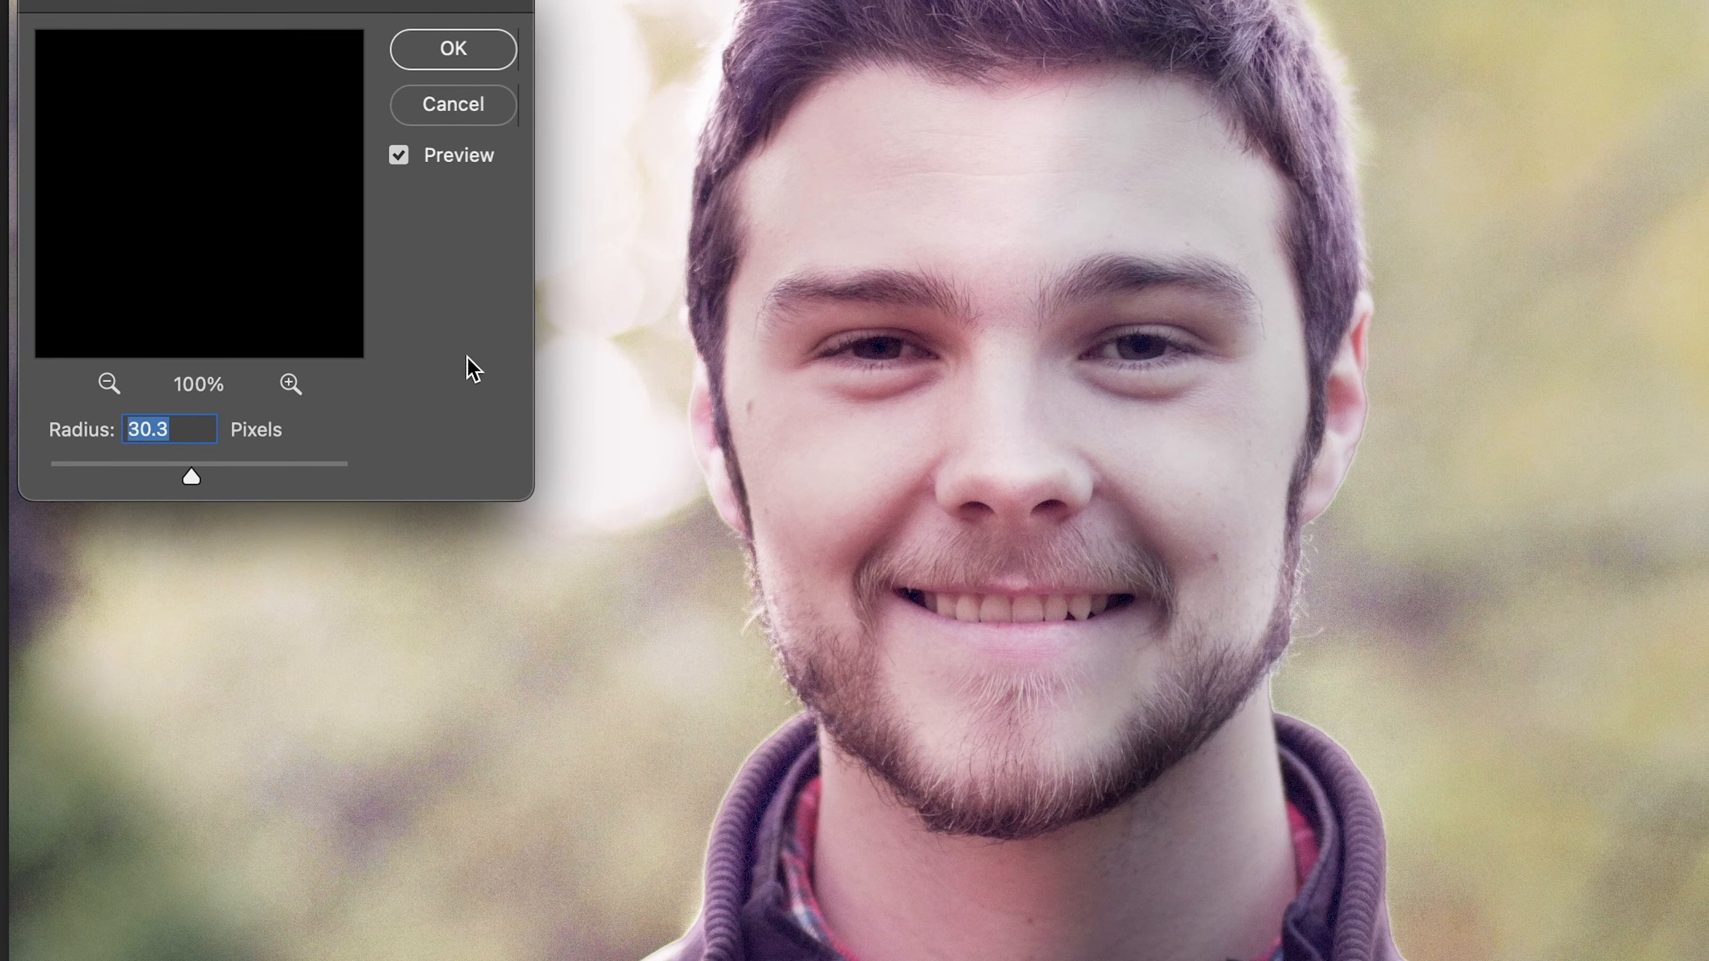
left_click_drag(190, 475, 199, 474)
left_click(420, 63)
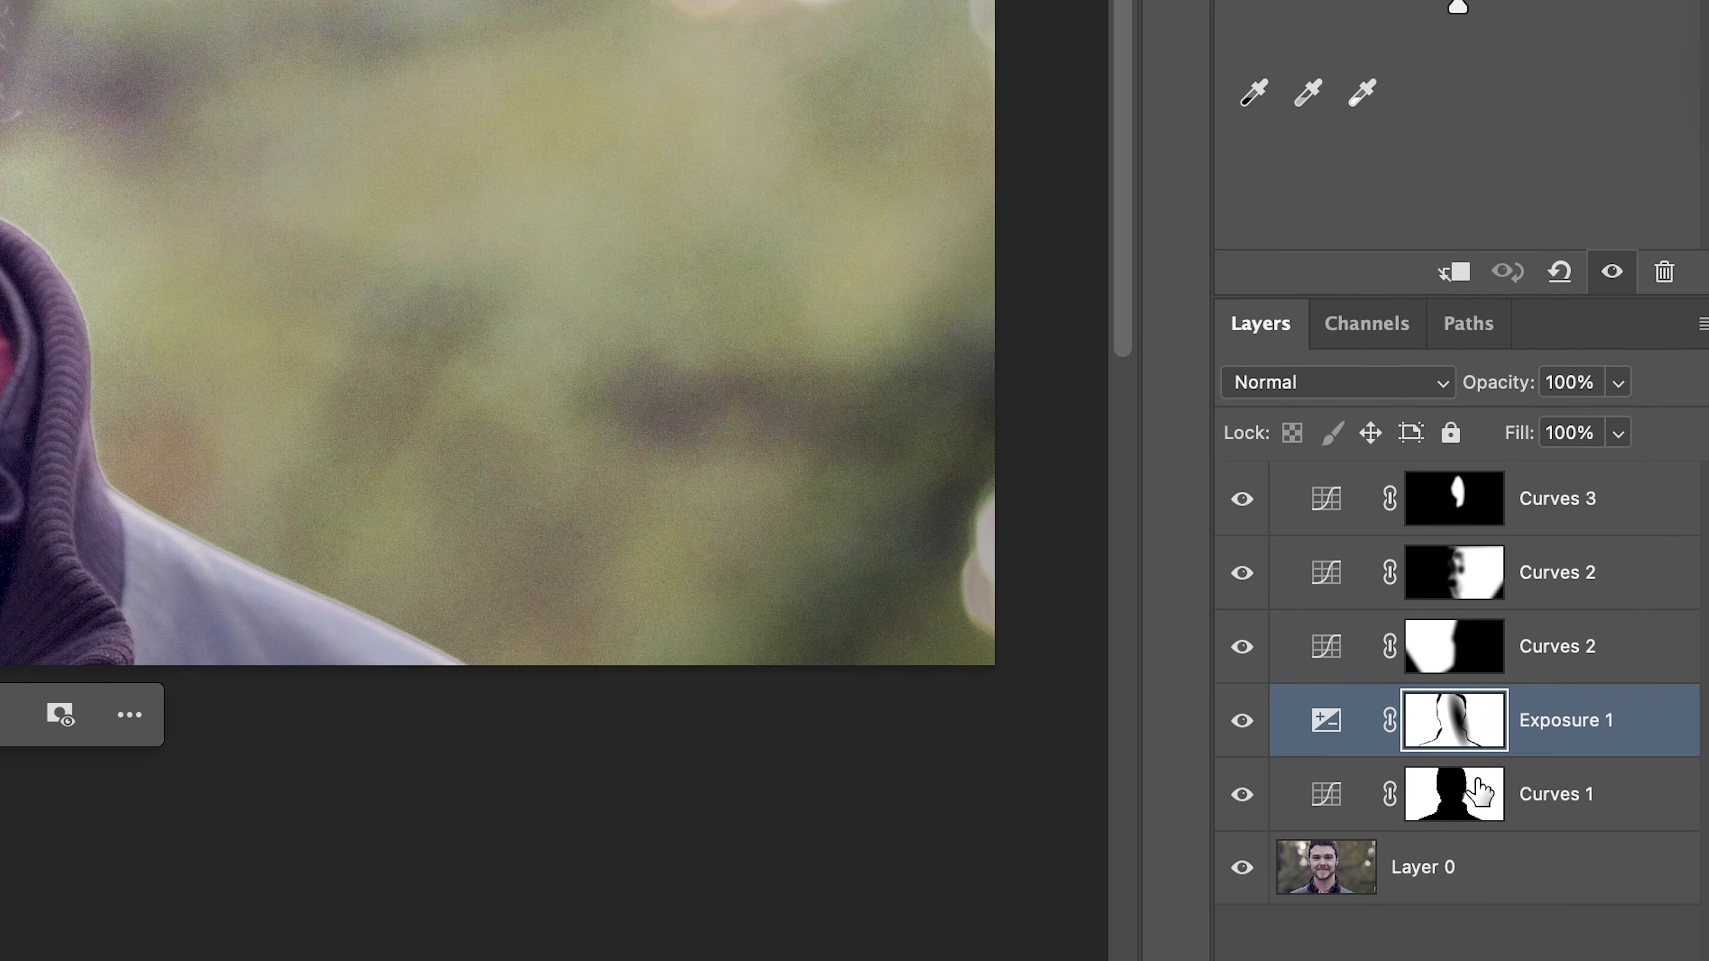
- Add a blank layer directly above Exposure 1 and set up a soft round brush with a size of 2120 px
key("ctrl+shift+alt+n")
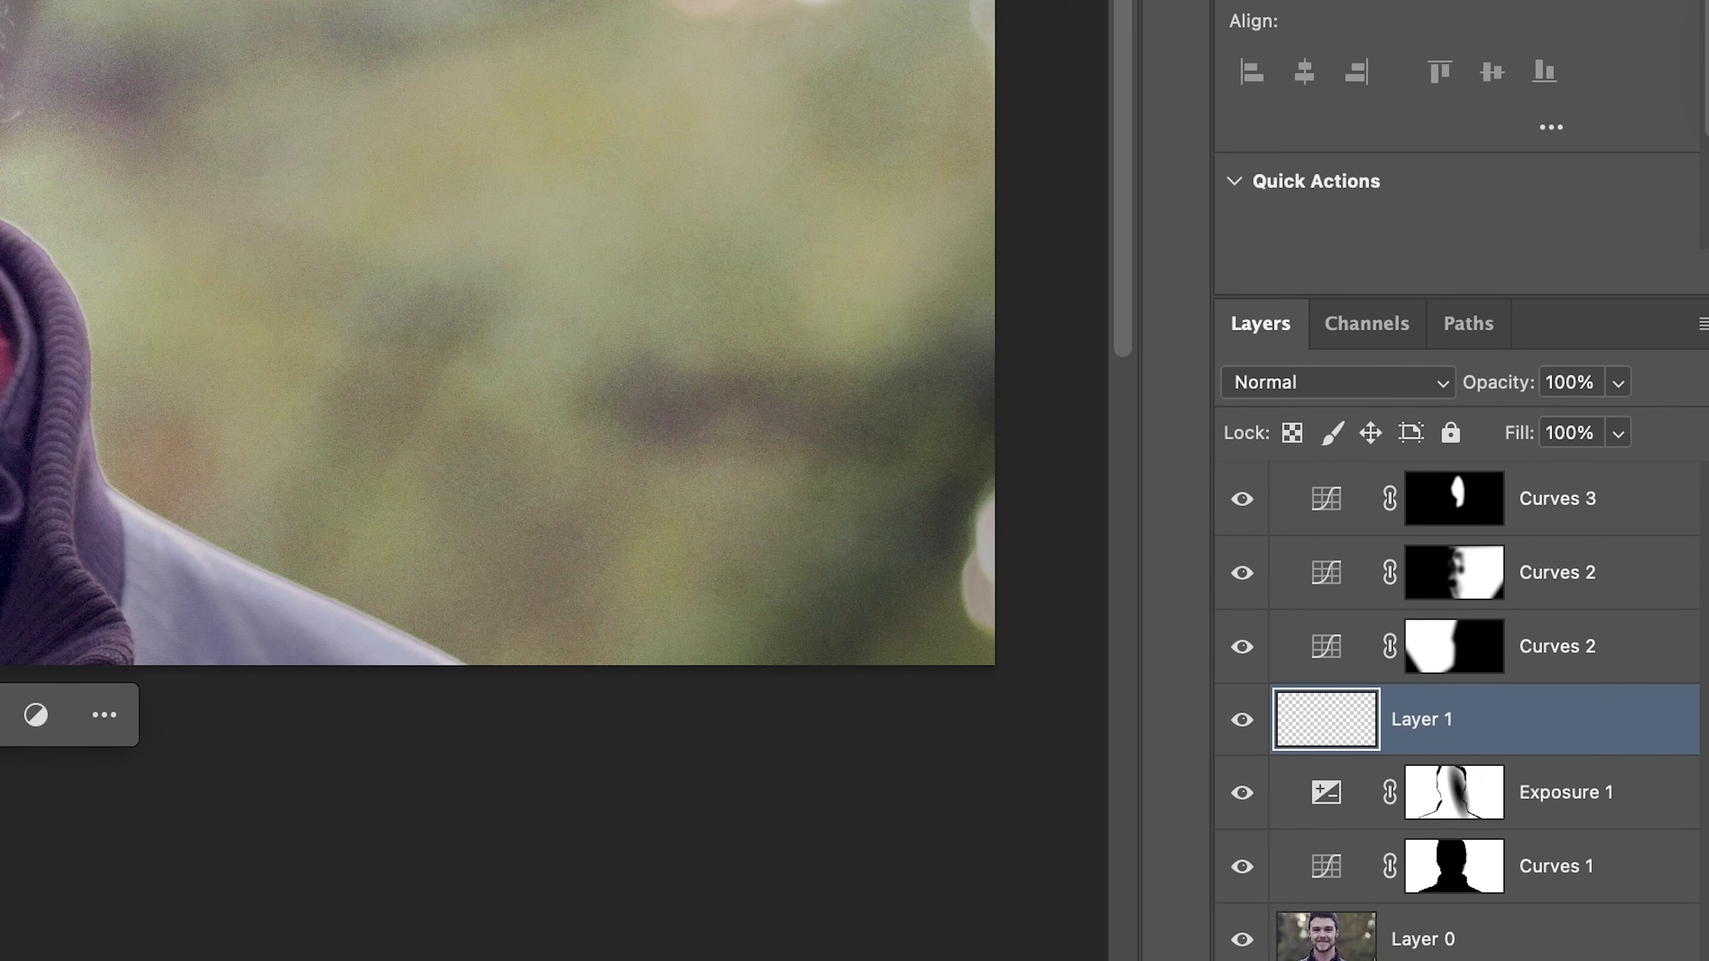
left_click(30, 458)
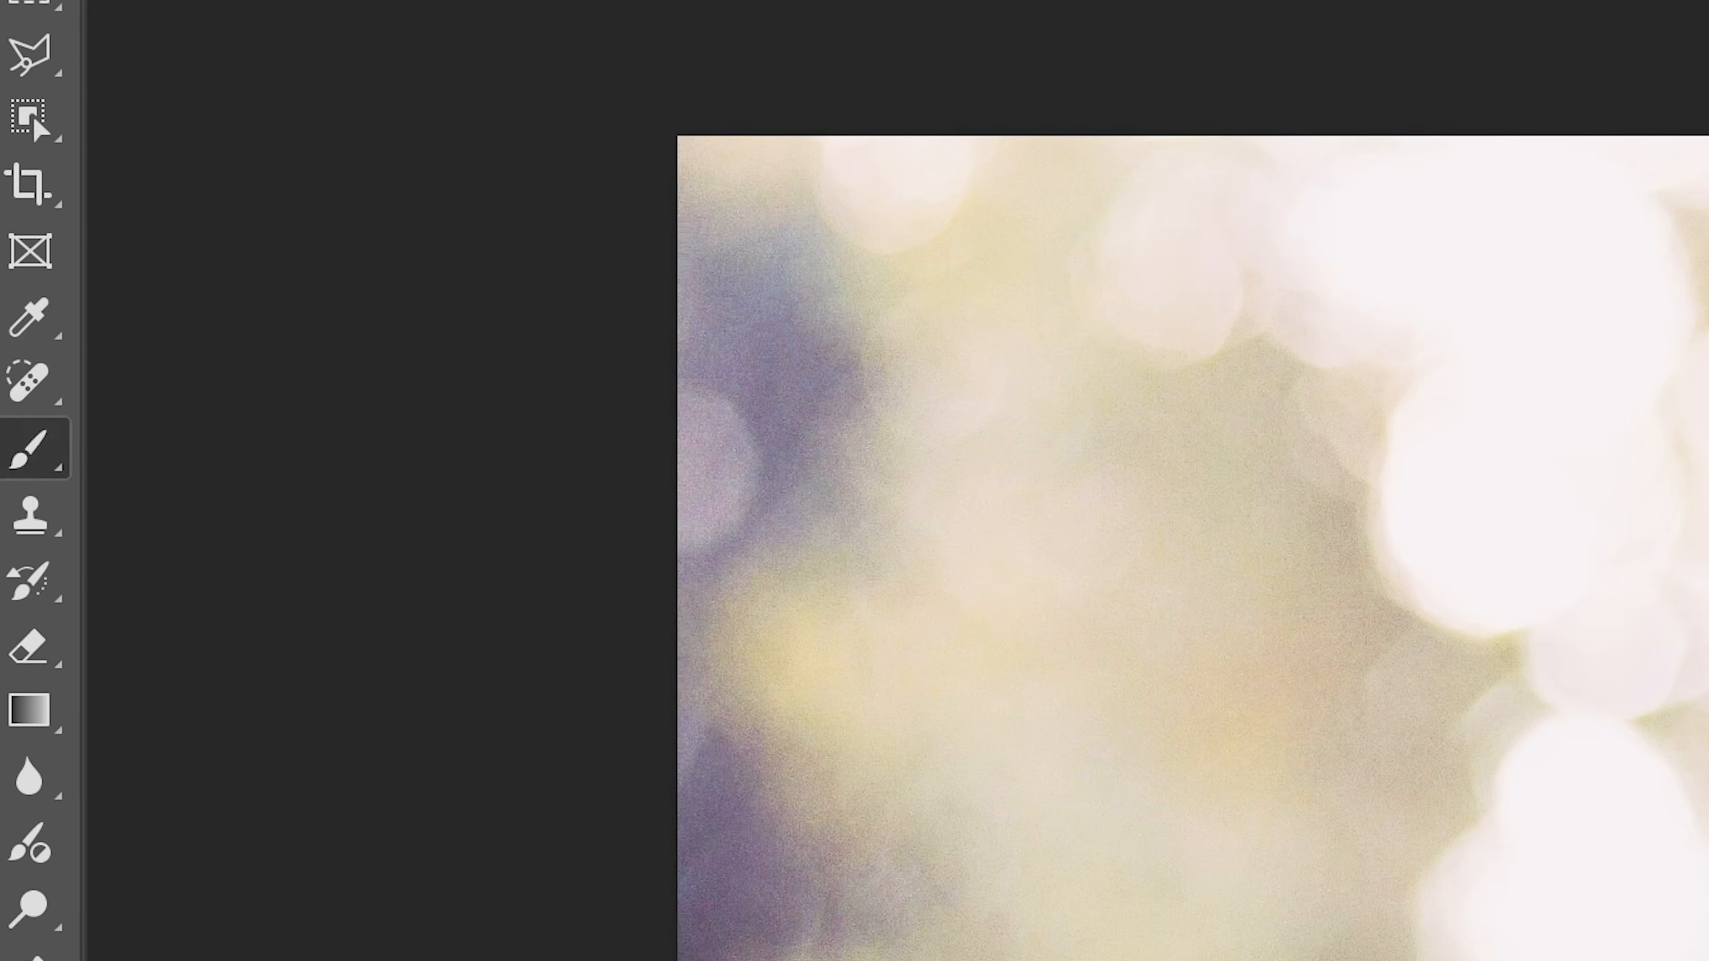
left_click(88, 2)
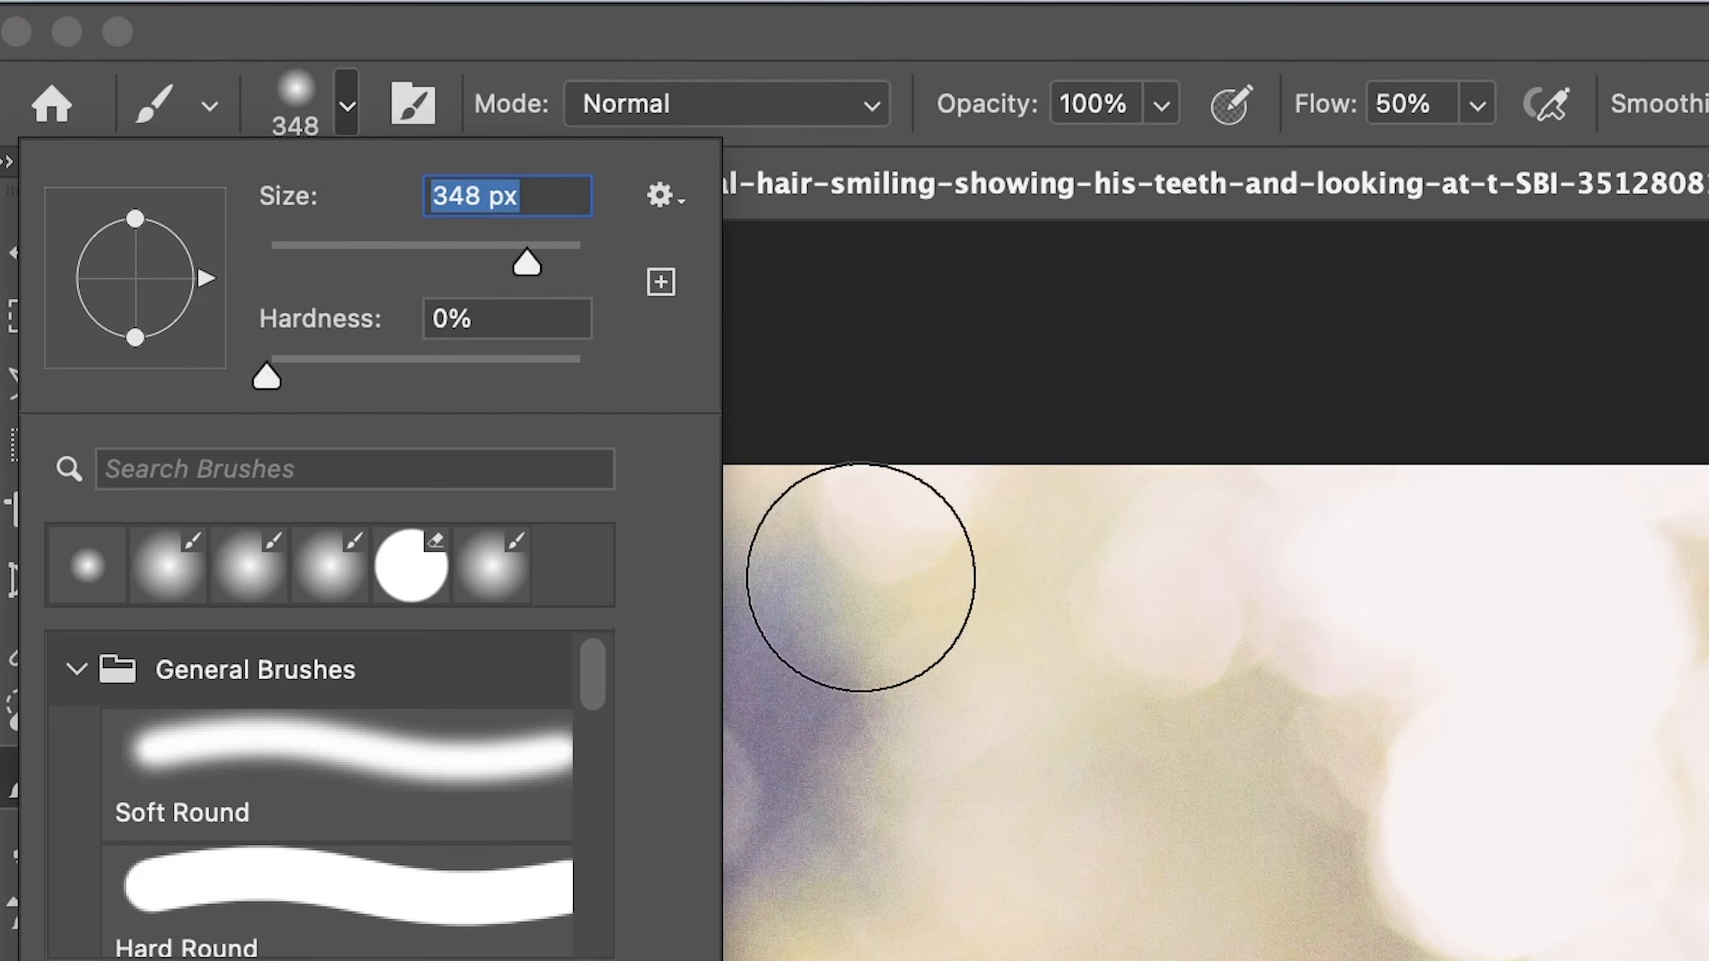
left_click_drag(532, 264, 561, 259)
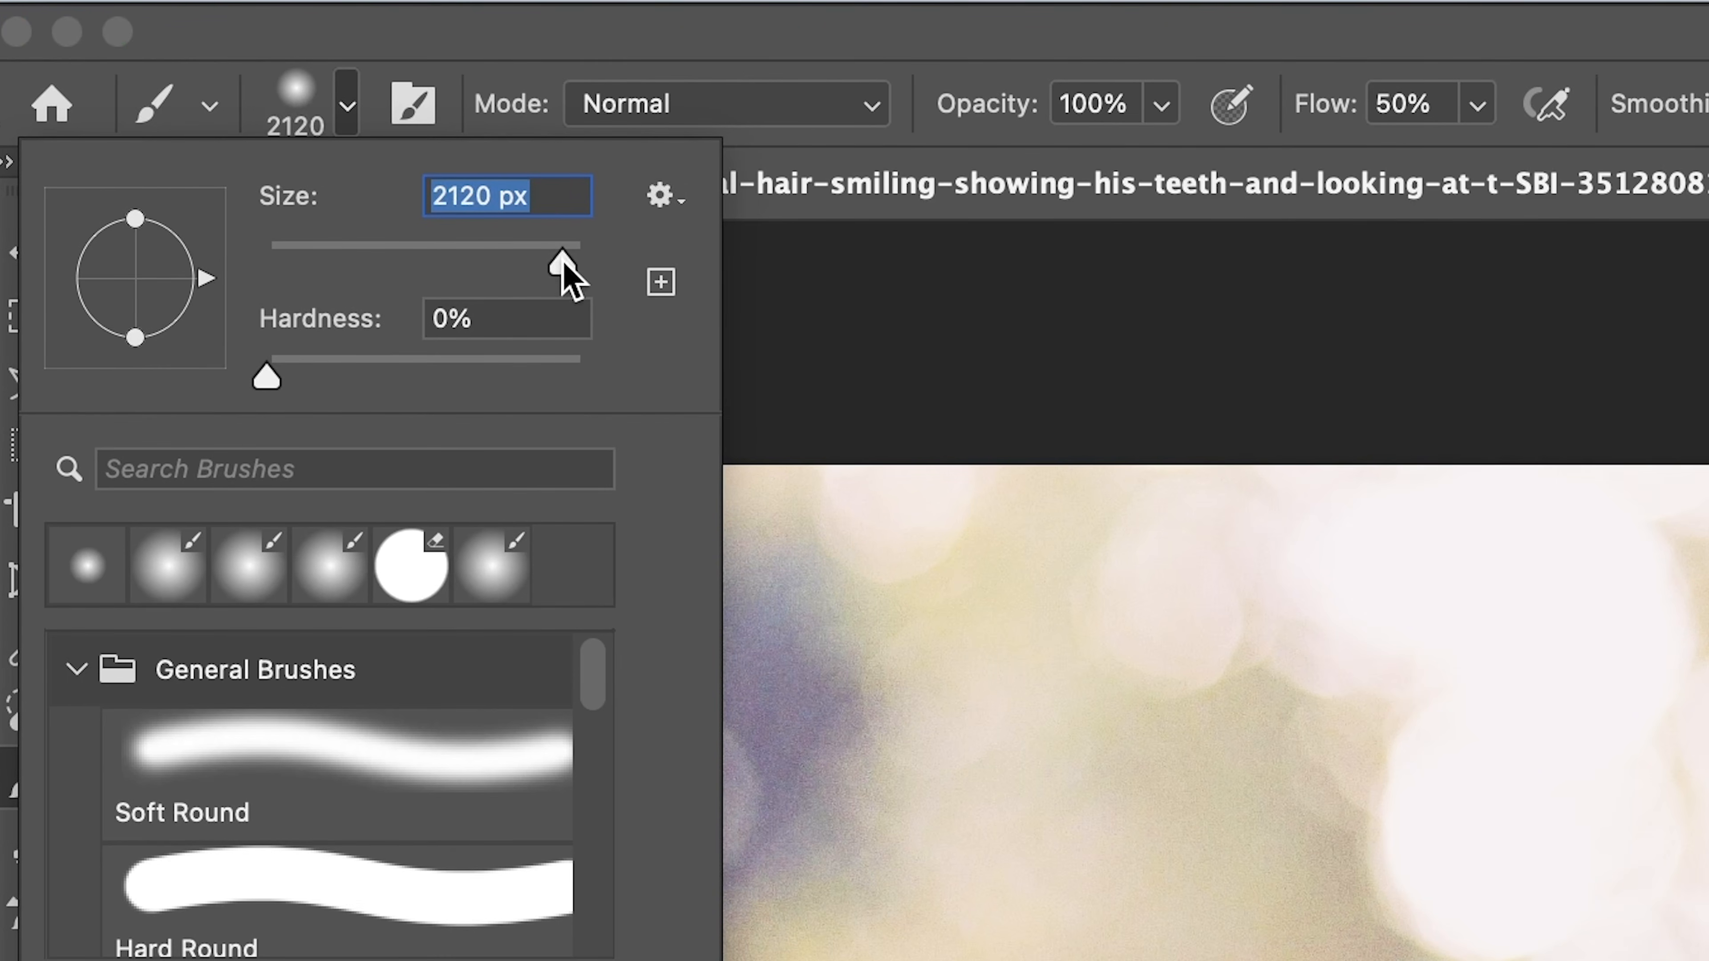
key("Return")
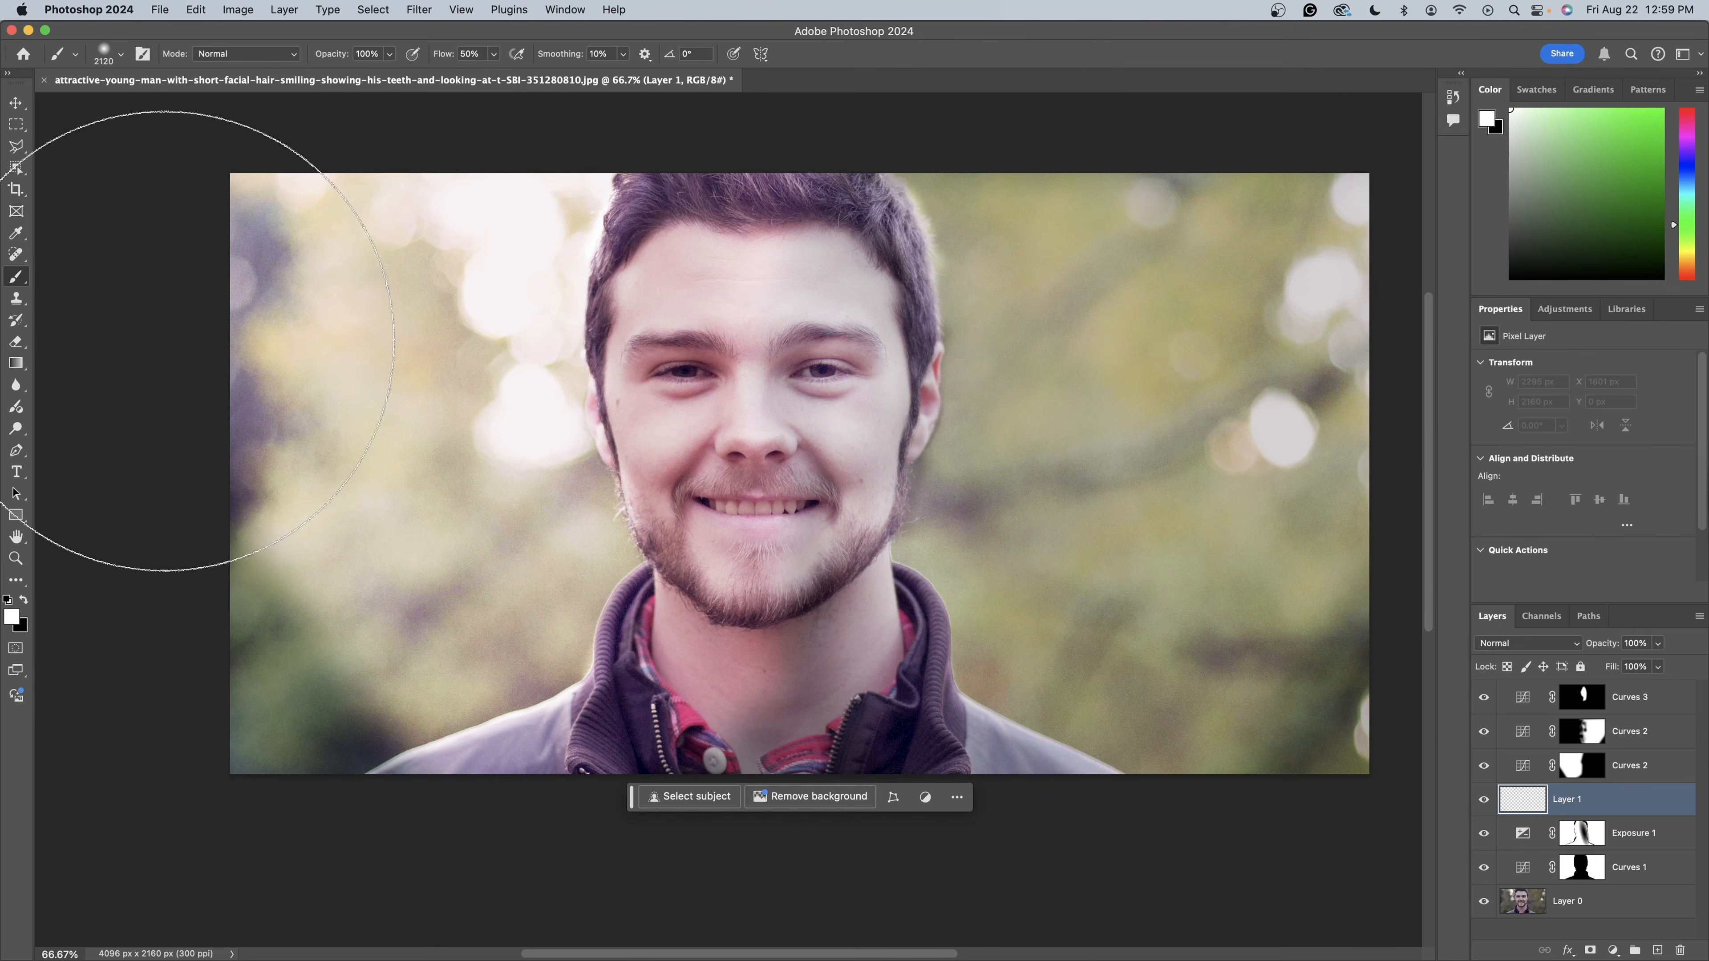
key("super+z")
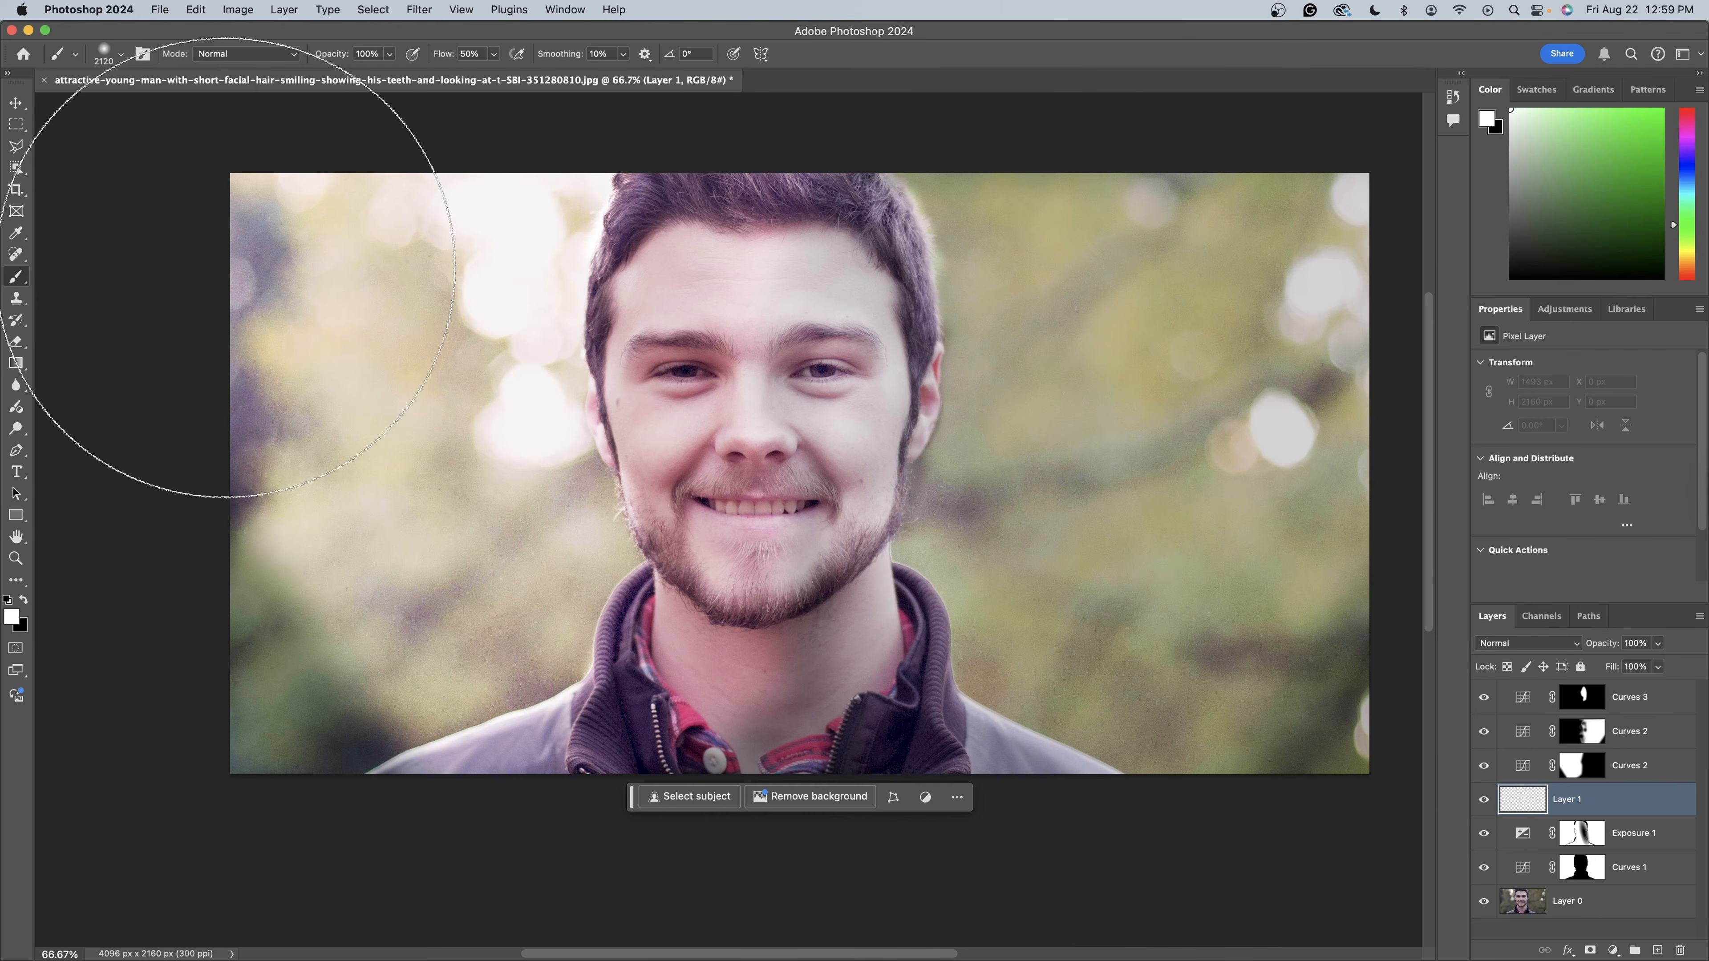
left_click(248, 289)
left_click_drag(247, 288, 404, 375)
key("super+z")
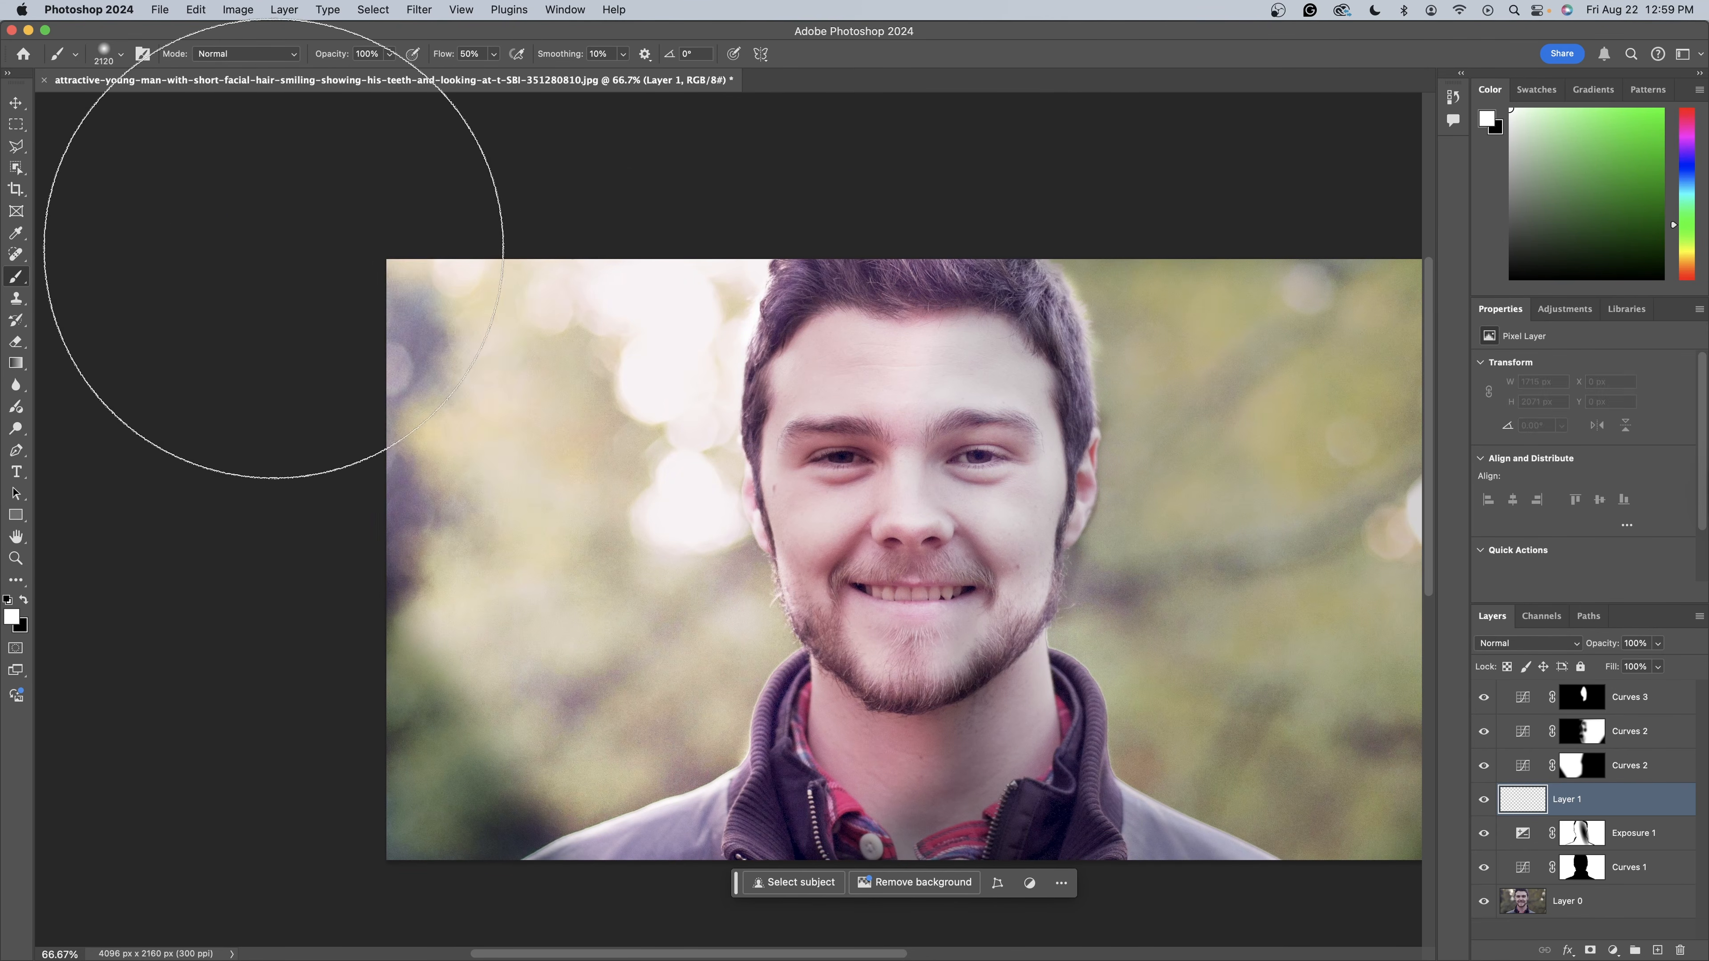
left_click_drag(578, 502, 426, 435)
key("super+z")
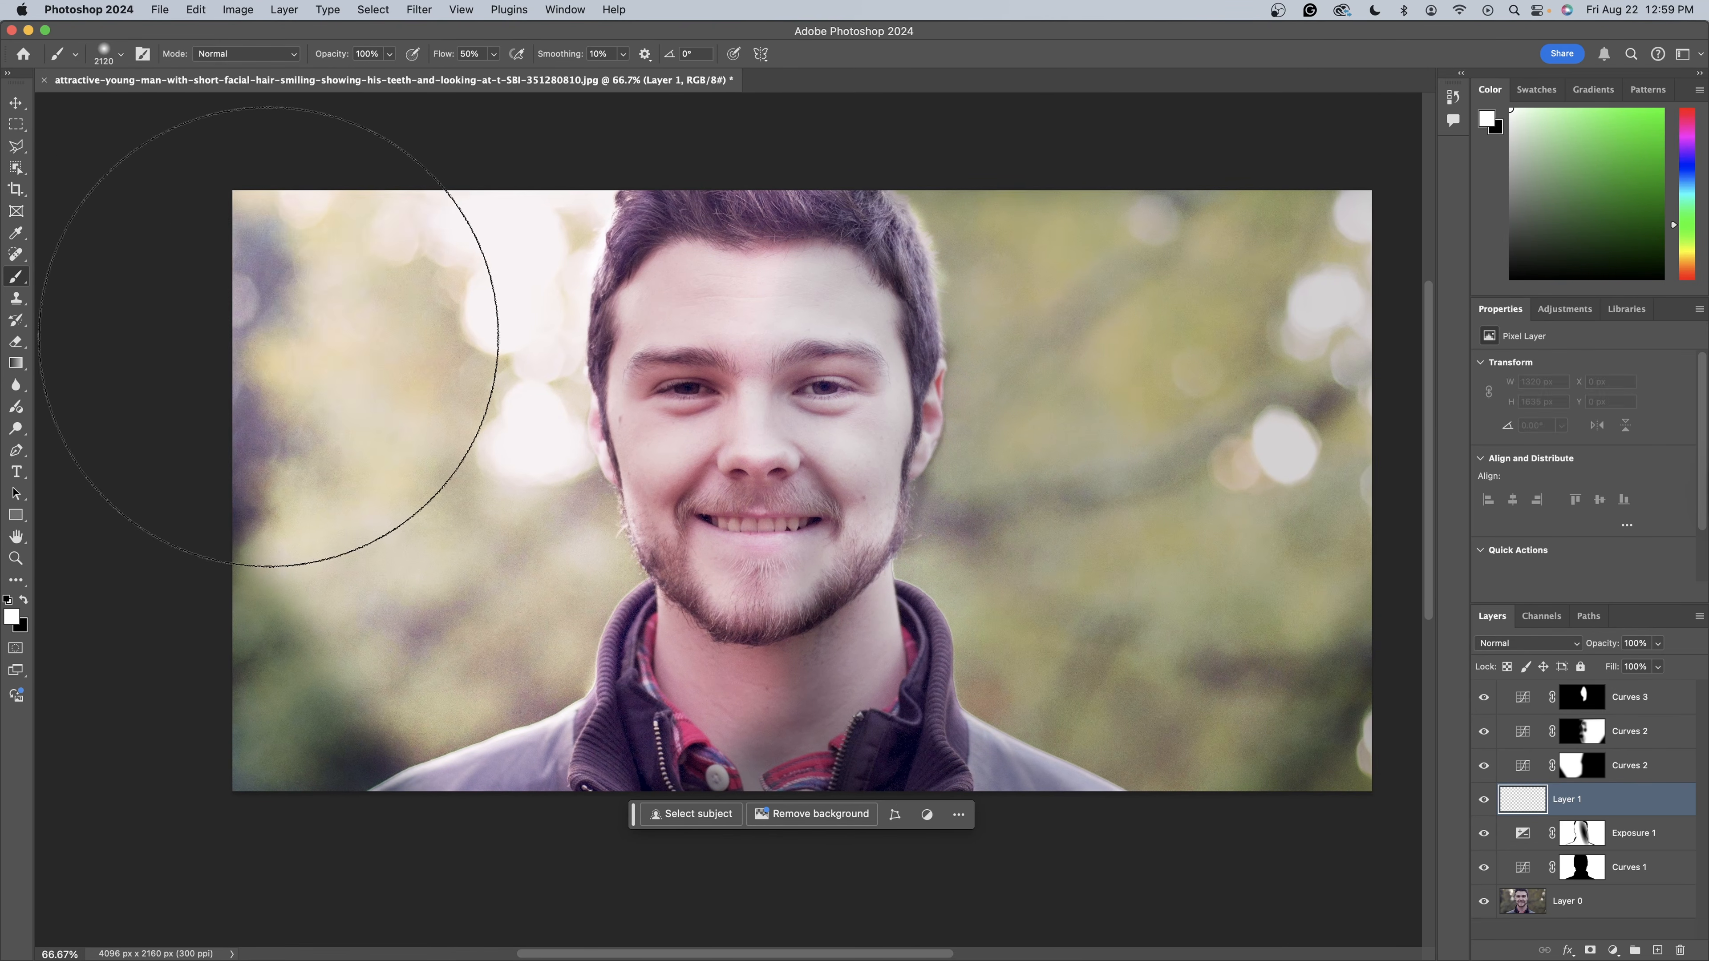
- Paint soft white light over the photo's left background on Layer 1 and soft black shading at the right edge
left_click(271, 339)
left_click_drag(1001, 531, 899, 517)
left_click_drag(1558, 252, 1468, 293)
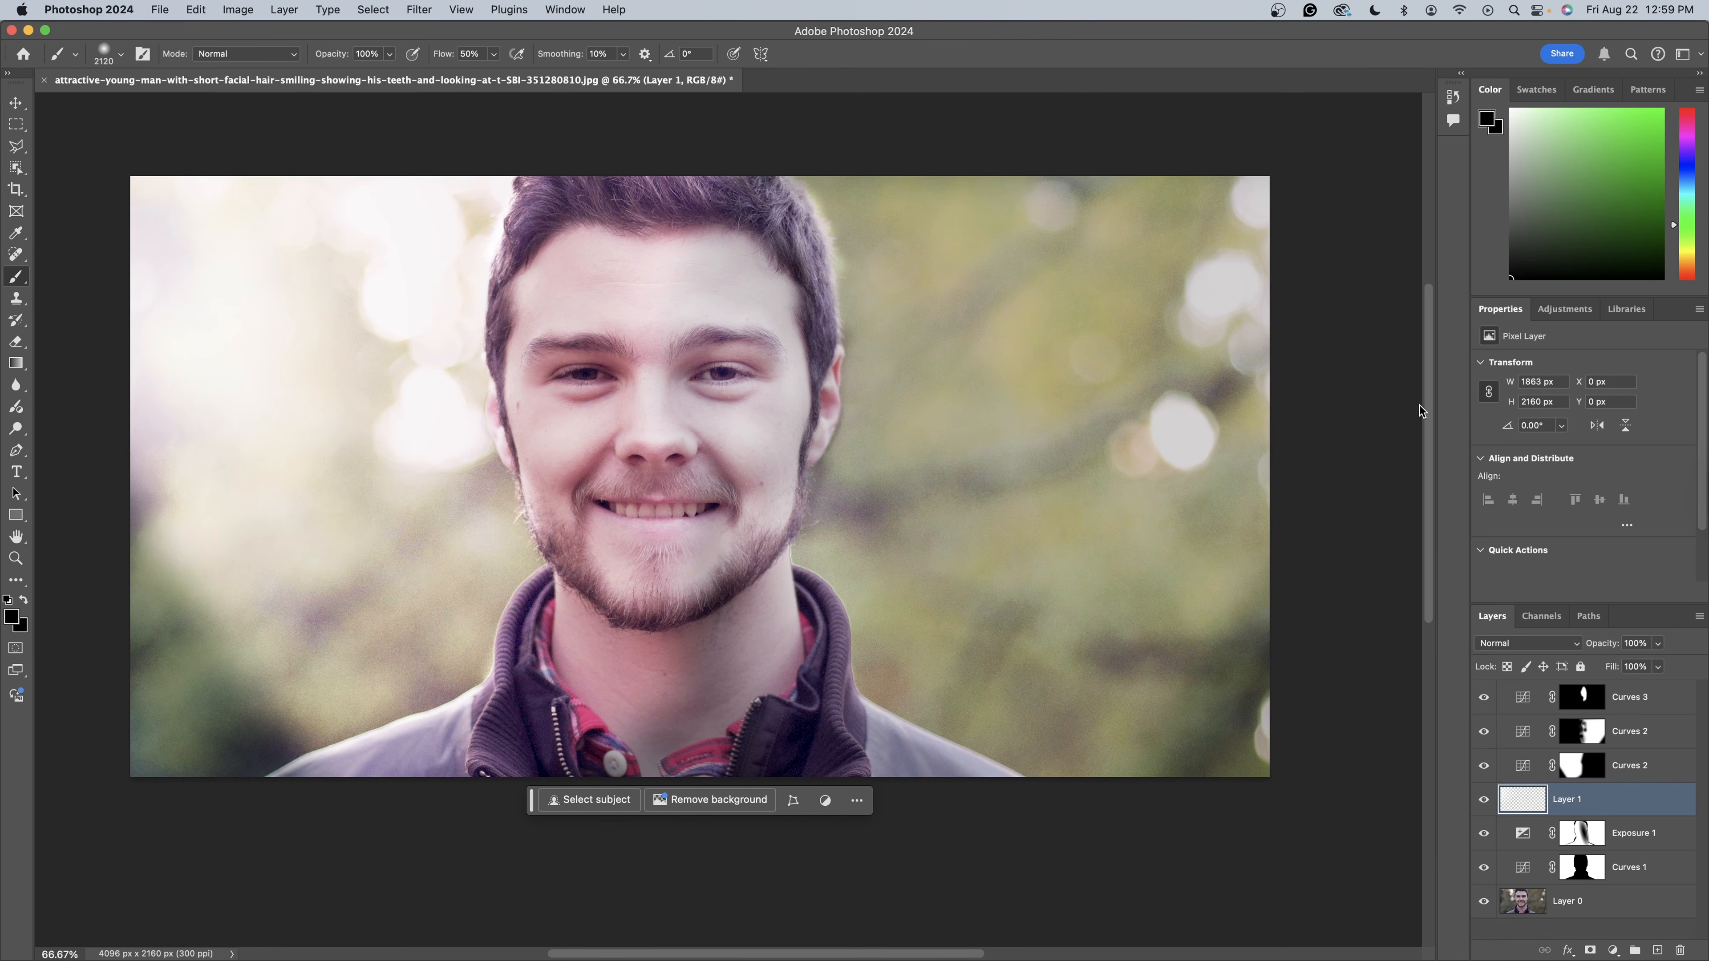
- Soften the painted light on Layer 1 with a Gaussian Blur of 34.6 pixels radius
left_click(418, 9)
mouse_move(485, 202)
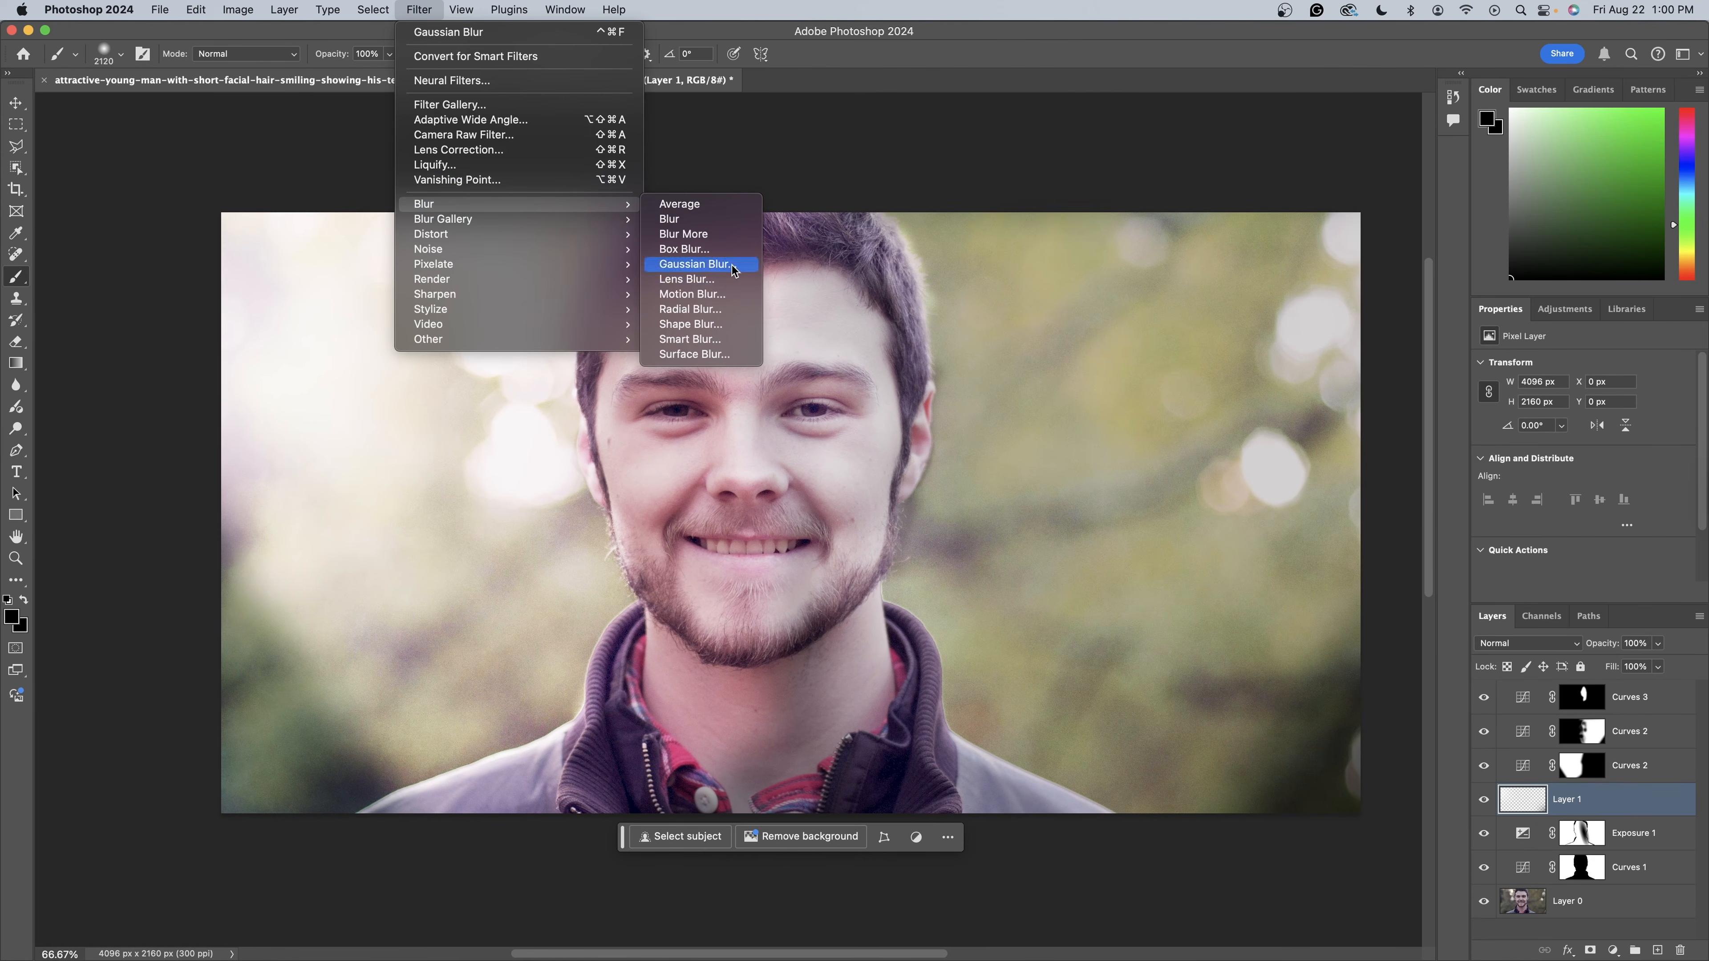
left_click(699, 268)
mouse_move(353, 478)
left_mouse_down()
mouse_move(330, 478)
mouse_move(353, 478)
left_mouse_up()
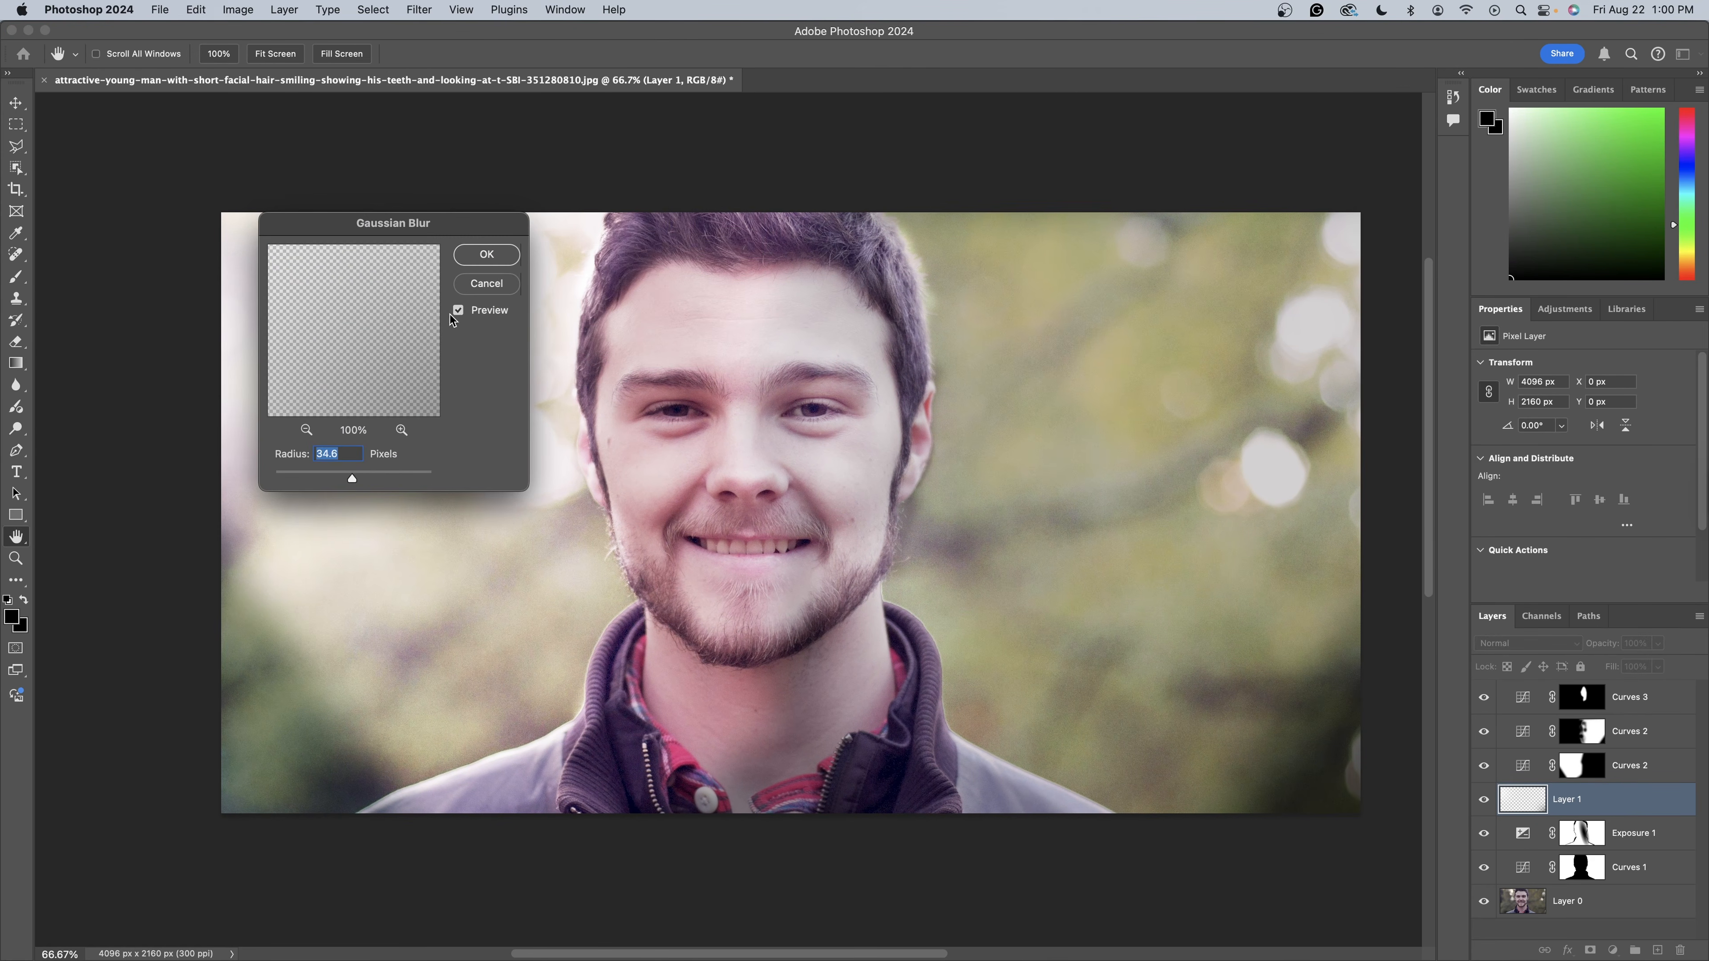
left_click(481, 258)
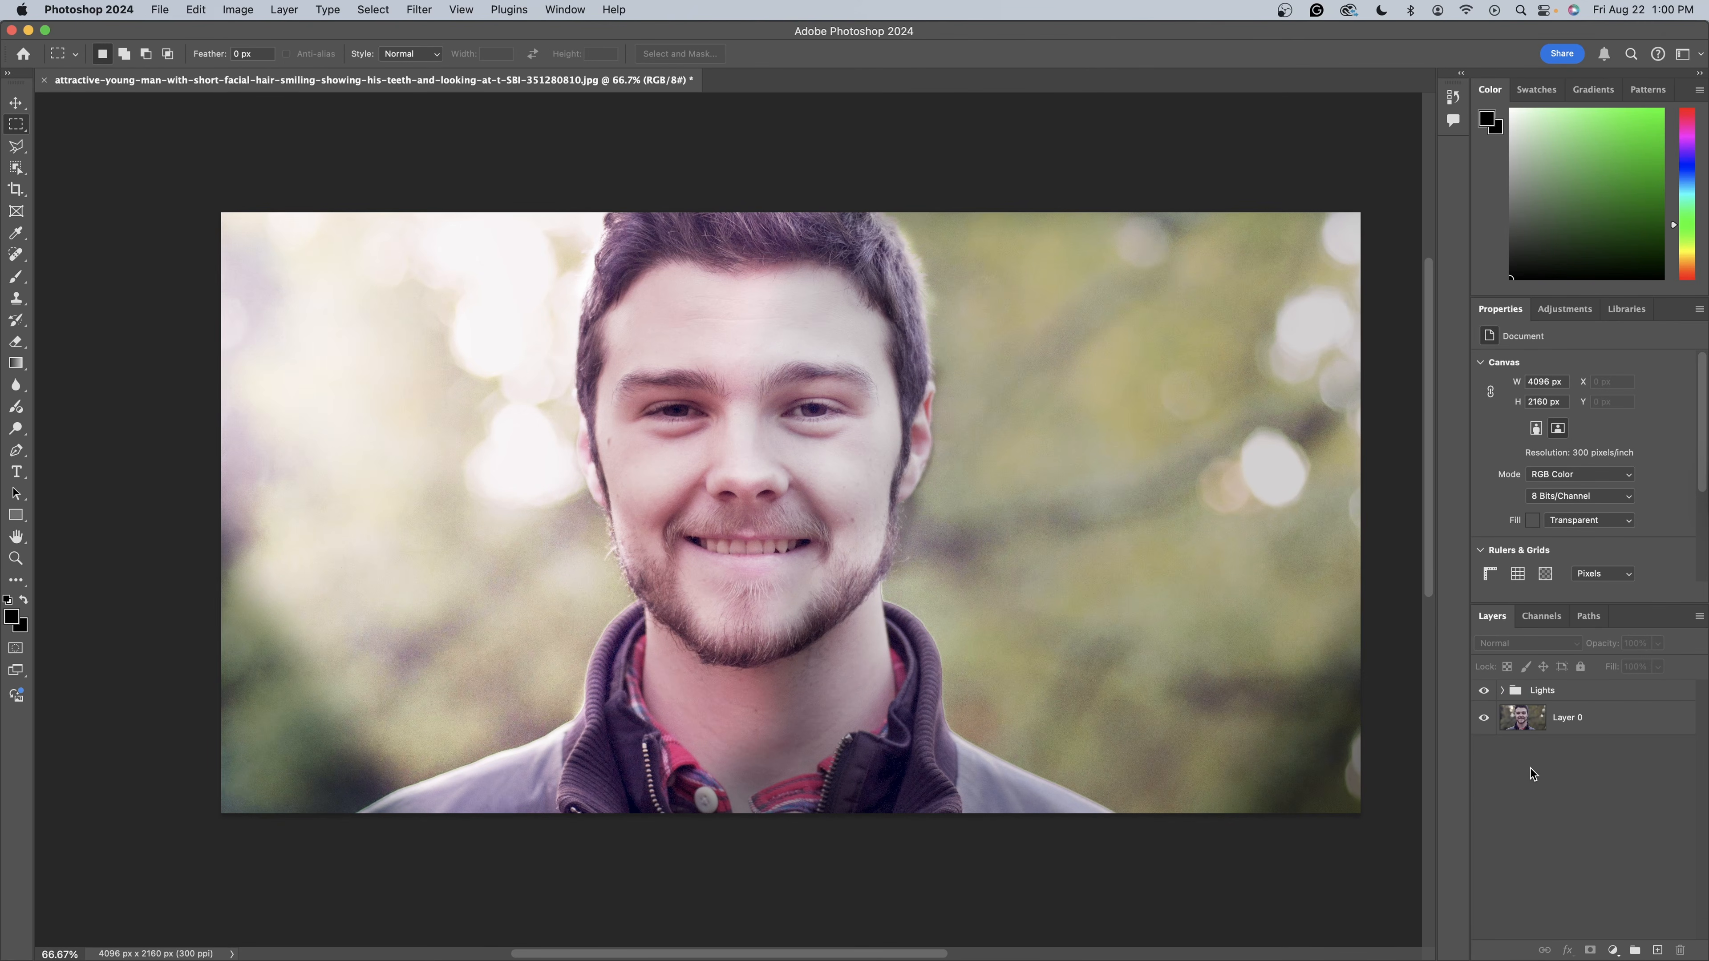
- Toggle the Lights group's visibility several times to compare the portrait before and after relighting, leaving the group shown
left_click(1482, 691)
left_click(1482, 691)
left_click(1482, 691)
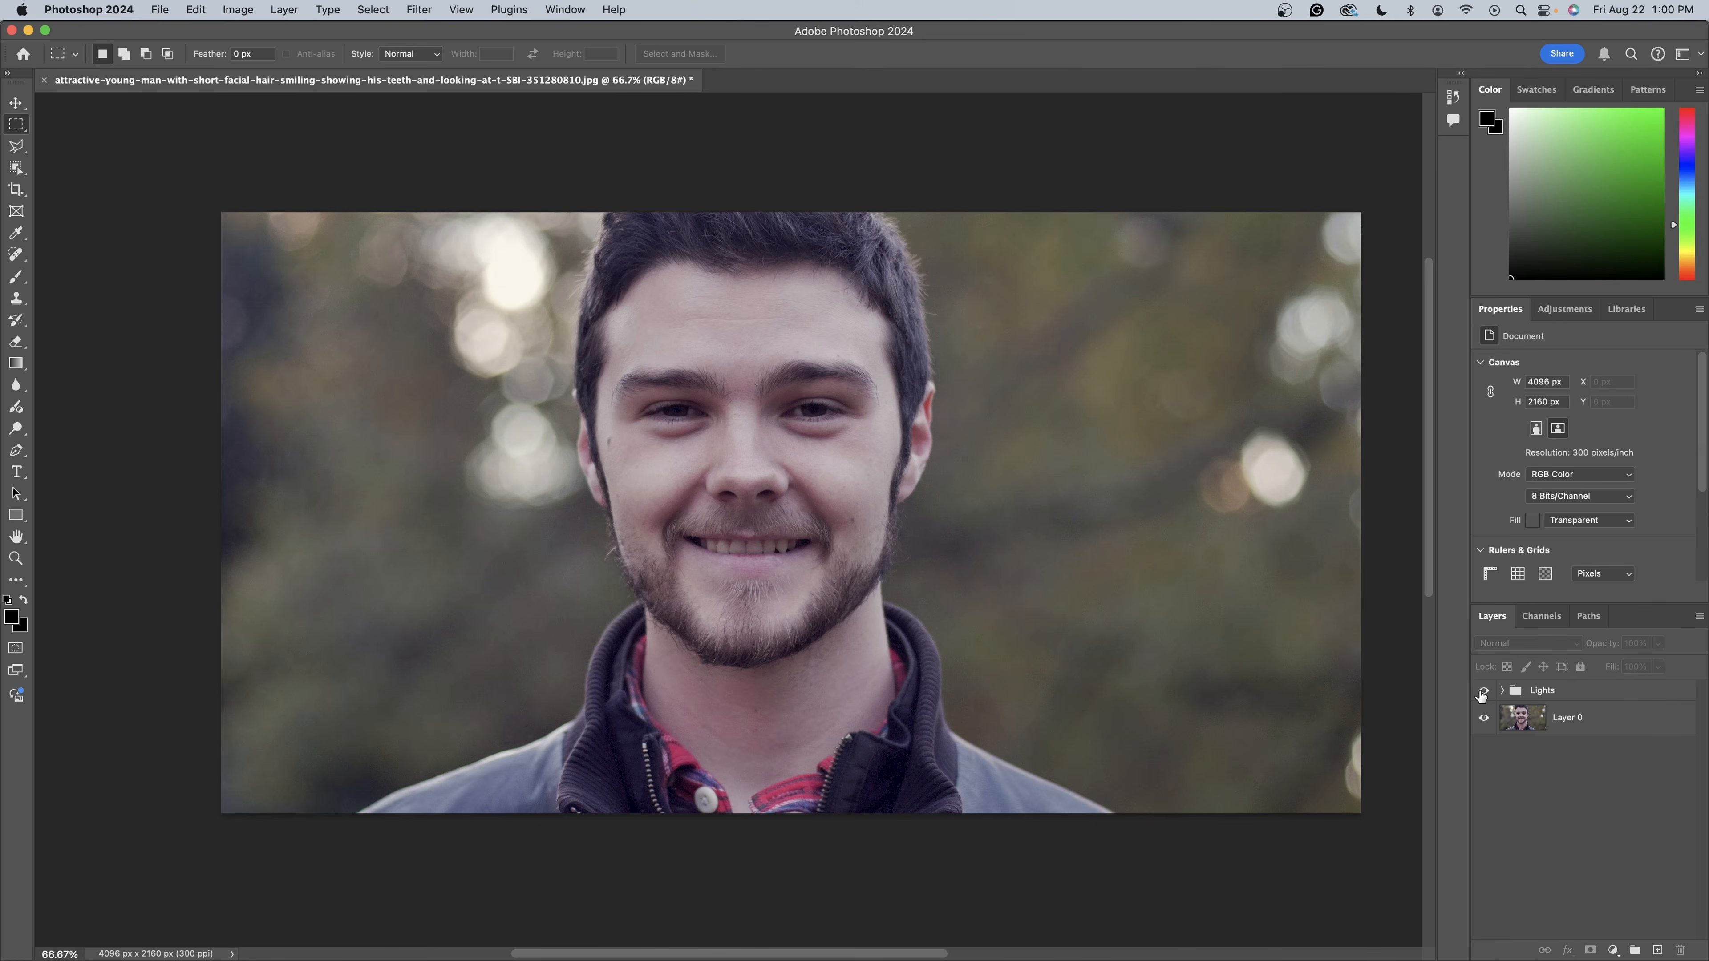
left_click(1482, 691)
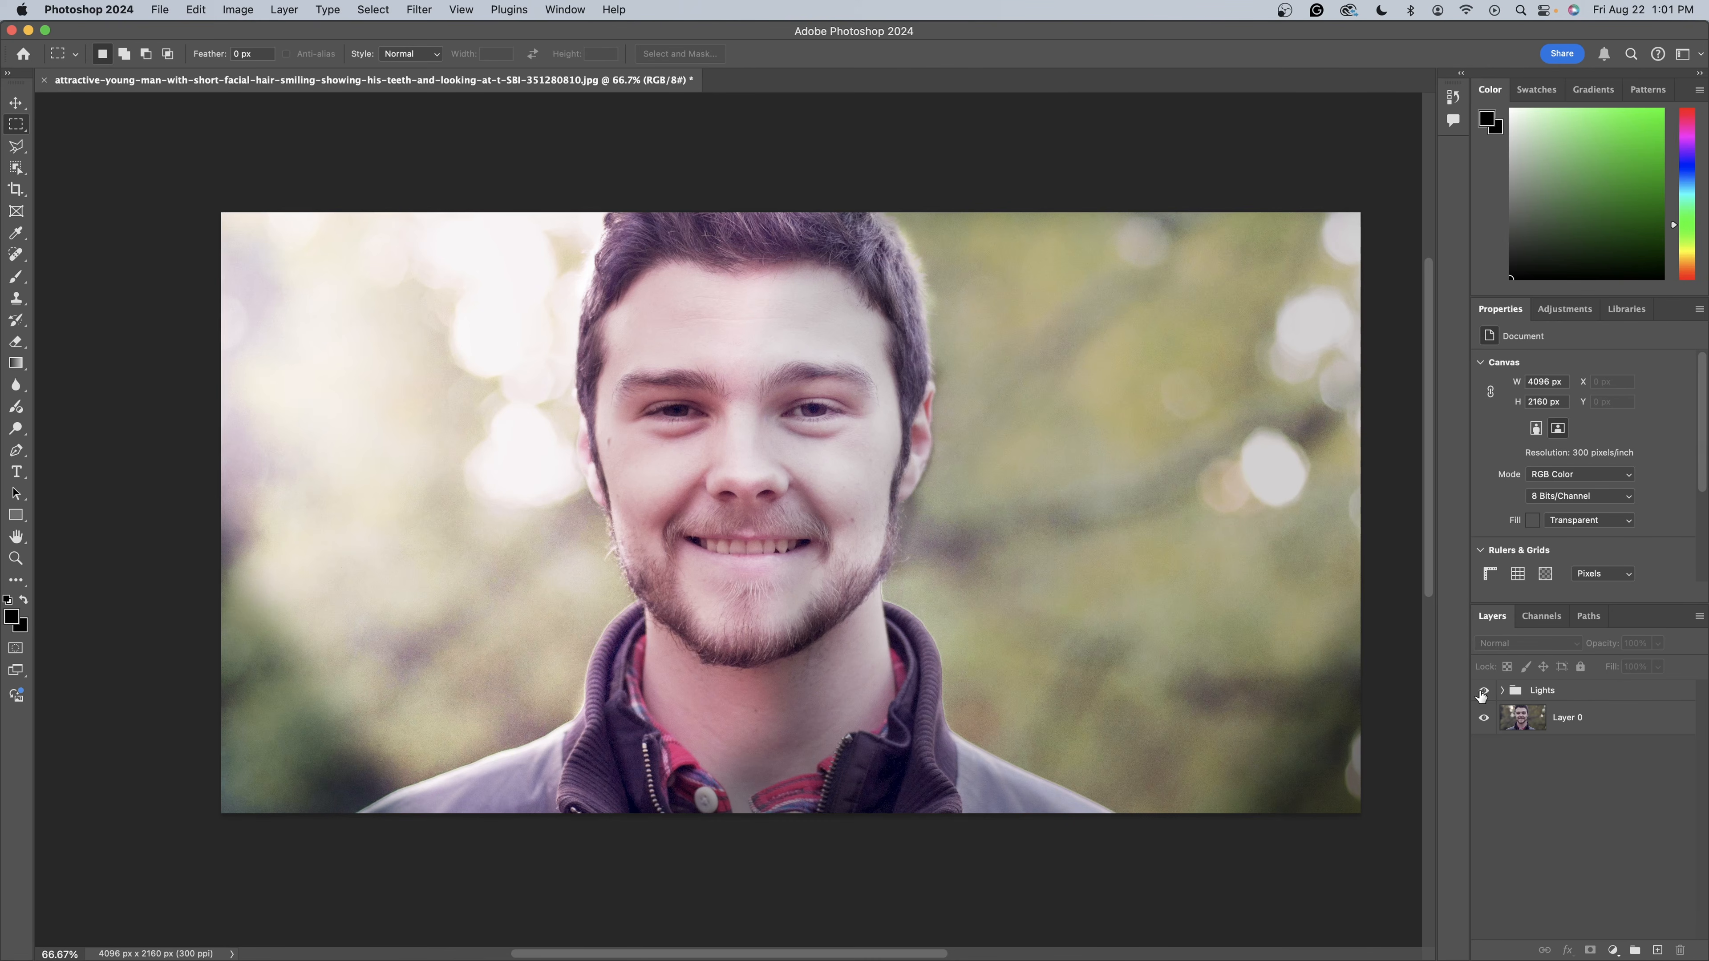
left_click(1482, 691)
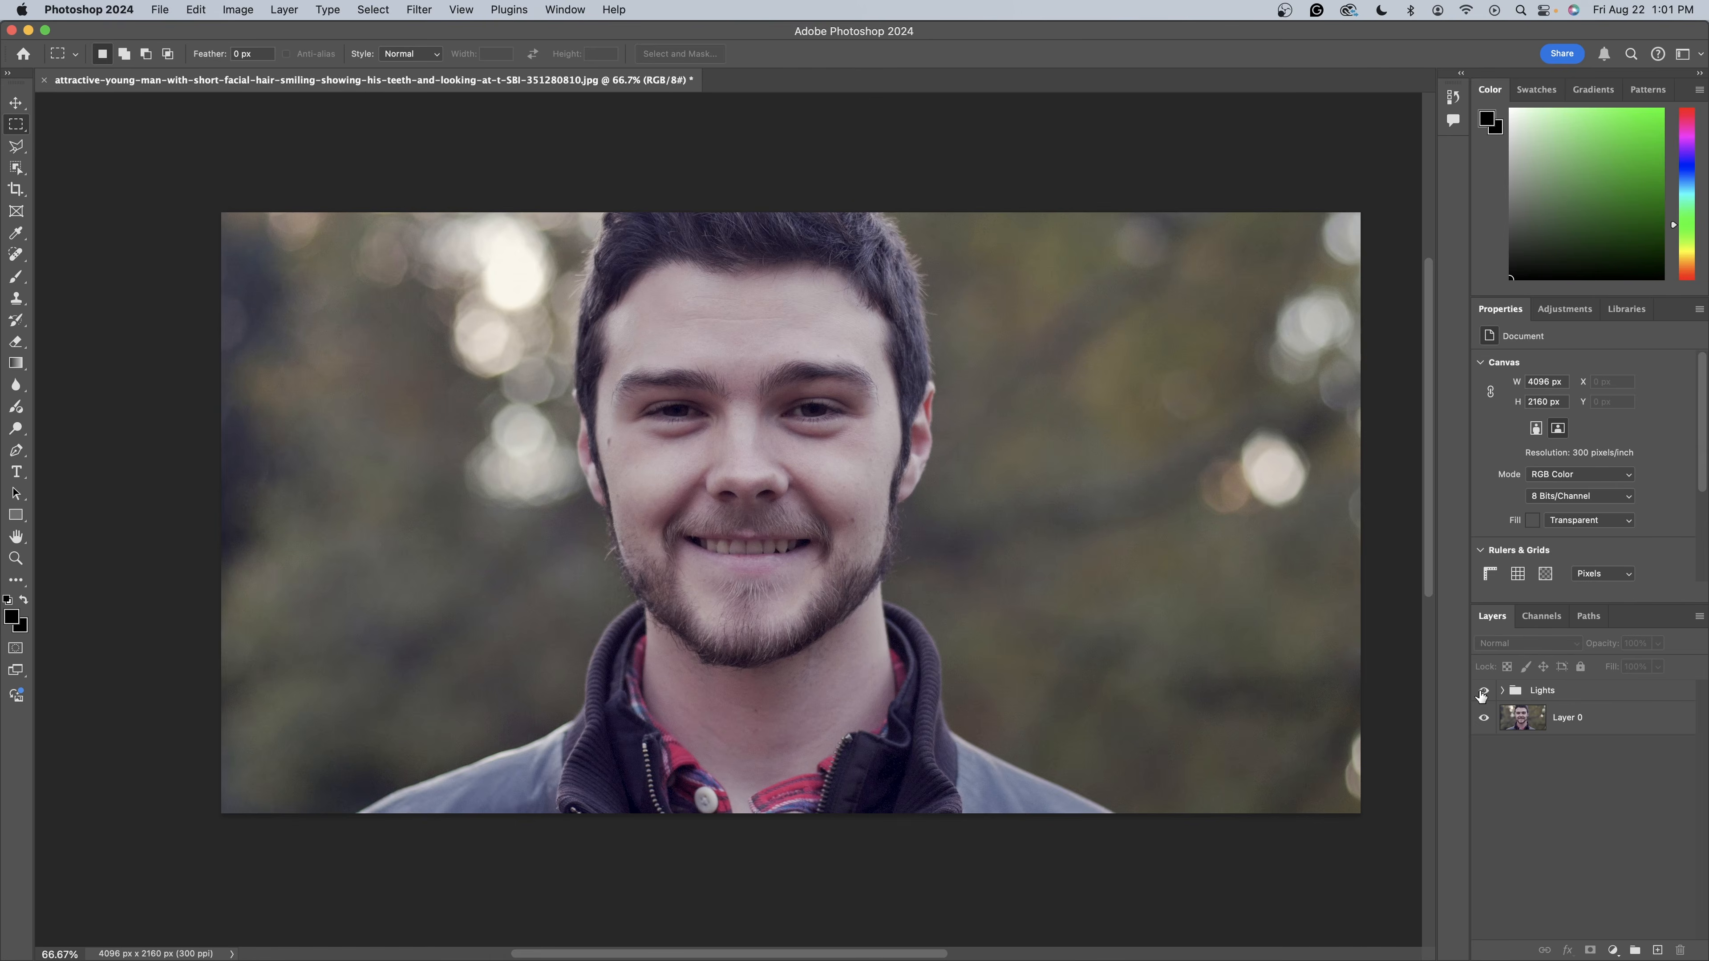
left_click(1482, 691)
left_click(1482, 691)
left_click(1482, 691)
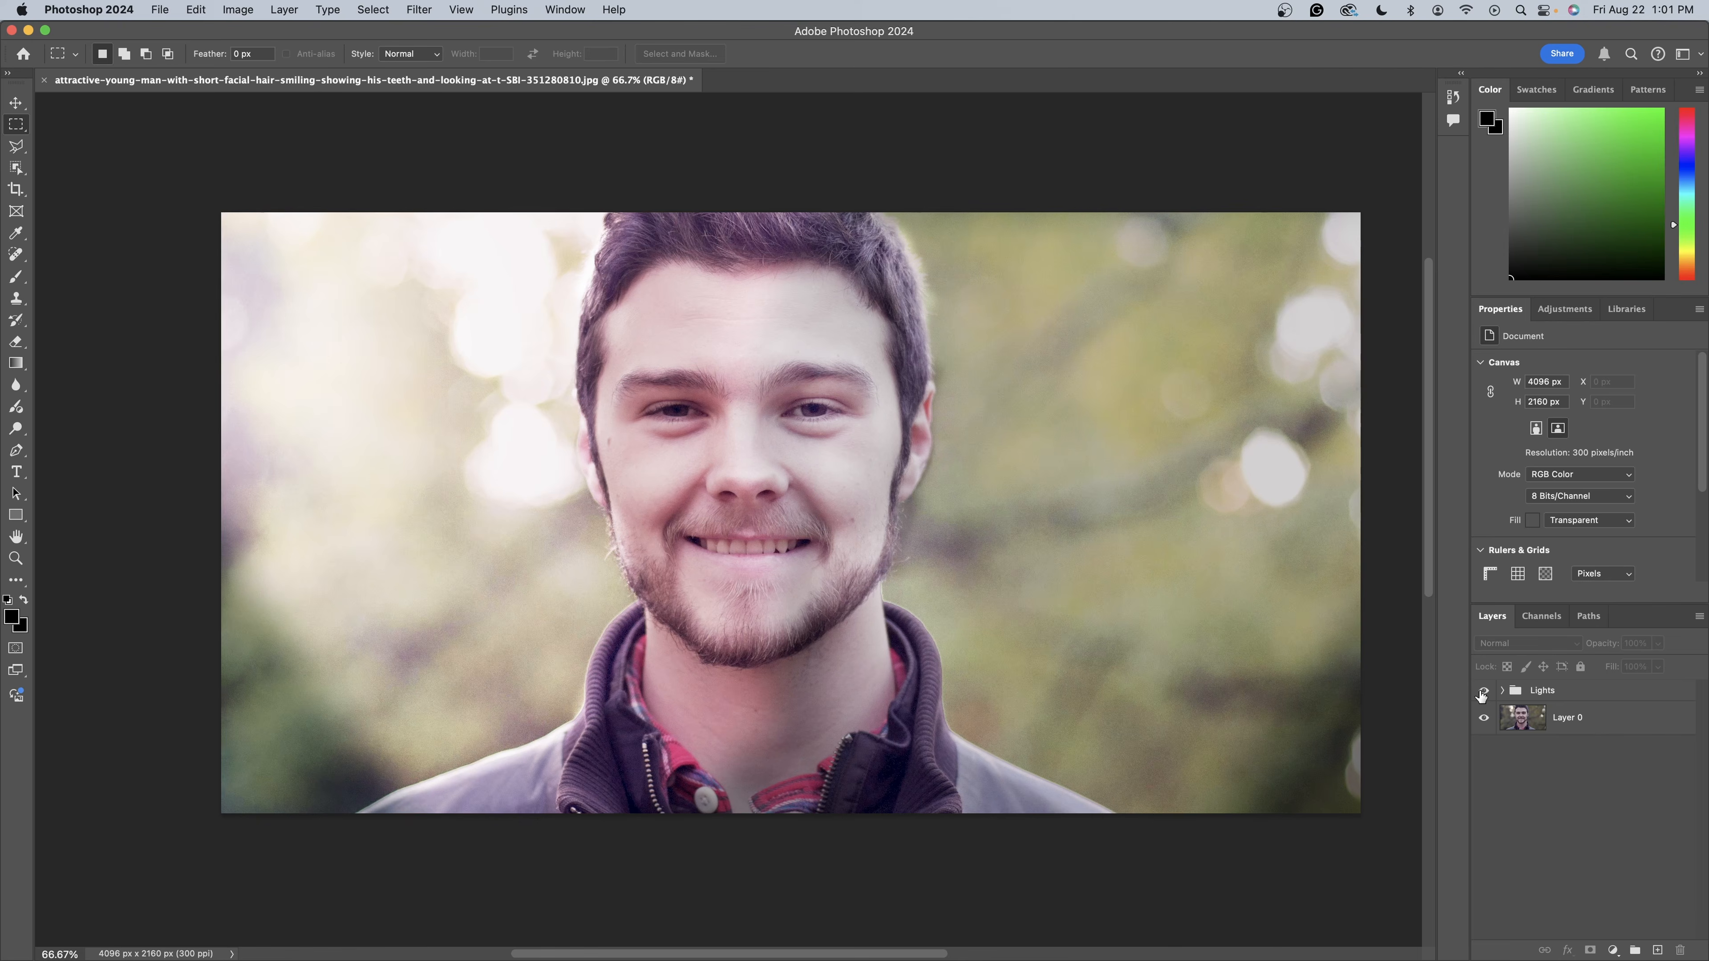